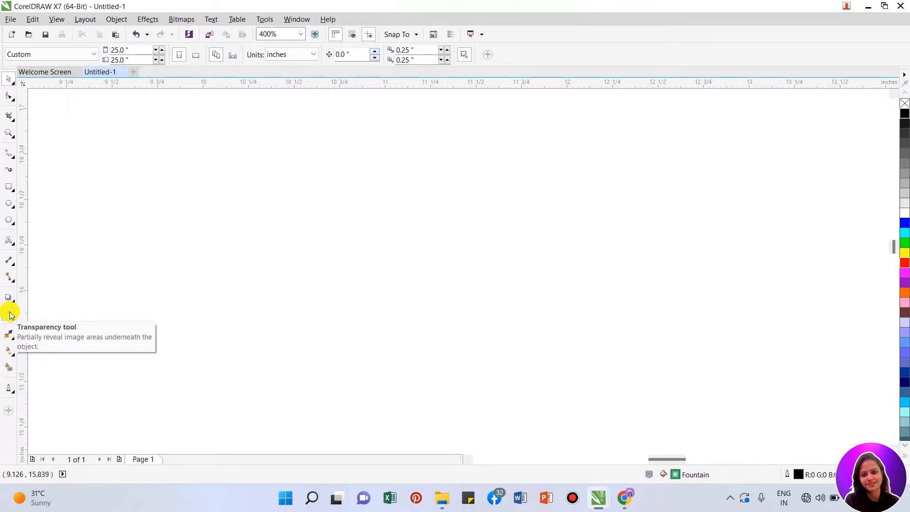
- Draw a red rectangle about 1.33 by 1.04 inches and give it a uniform transparency of 50
{"action": "left_click", "coordinate": [11, 189]}
{"action": "mouse_move", "coordinate": [194, 187]}
{"action": "left_mouse_down"}
{"action": "mouse_move", "coordinate": [404, 383]}
{"action": "mouse_move", "coordinate": [436, 376]}
{"action": "left_mouse_up"}
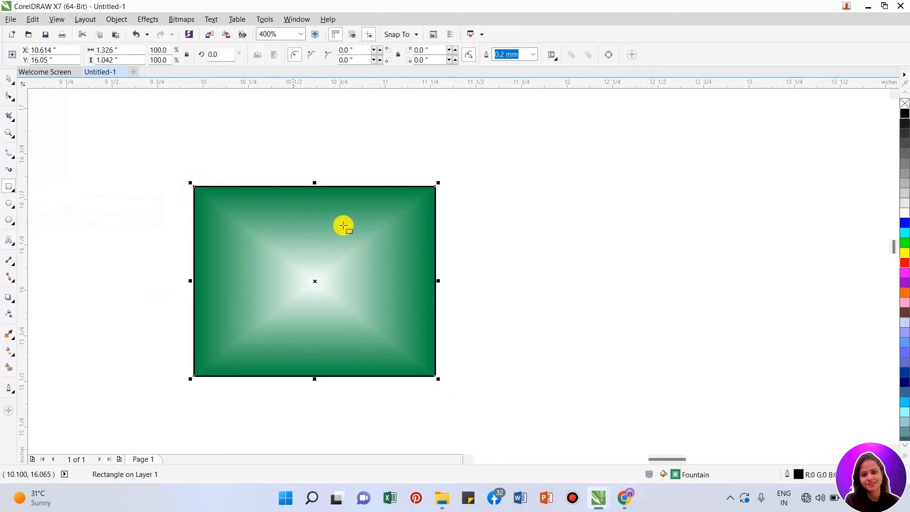
{"action": "left_click", "coordinate": [906, 263]}
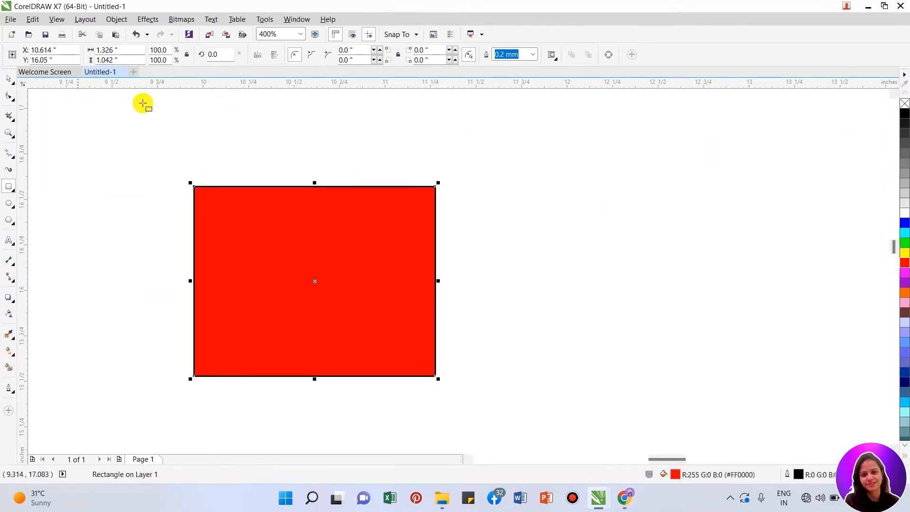
{"action": "left_click", "coordinate": [5, 316]}
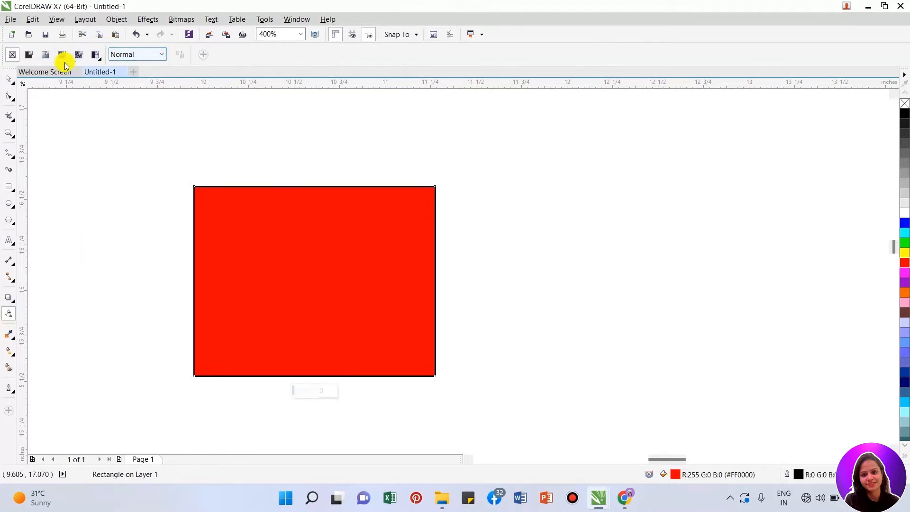
{"action": "left_click", "coordinate": [27, 56]}
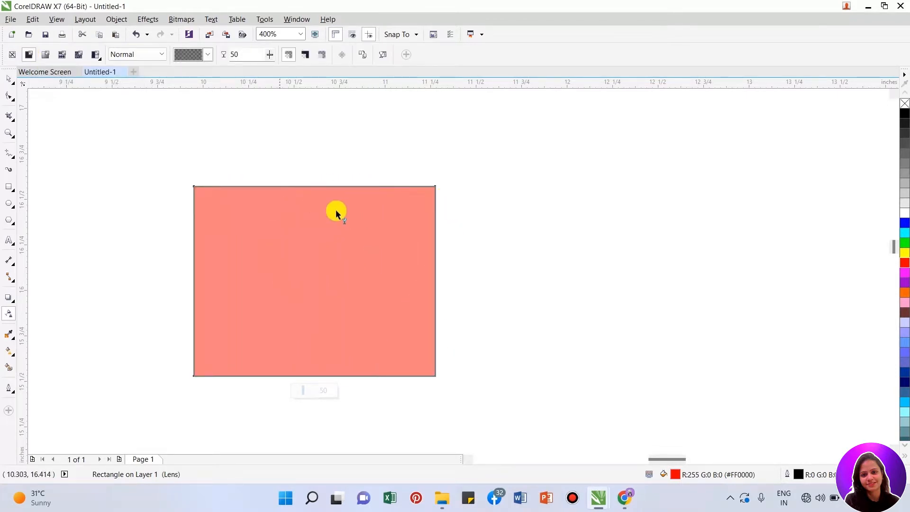
- Add the artistic text CORELDRAW beside the rectangle in 24 pt Arial
{"action": "left_click", "coordinate": [8, 240]}
{"action": "left_click", "coordinate": [475, 226]}
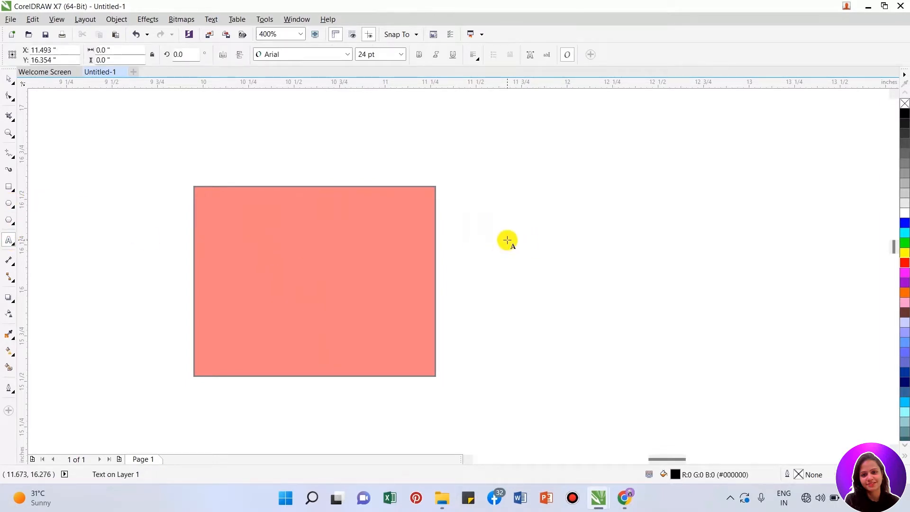
{"action": "type", "text": "cO"}
{"action": "key", "text": "BackSpace"}
{"action": "type", "text": "C"}
{"action": "key", "text": "BackSpace"}
{"action": "key", "text": "BackSpace"}
{"action": "type", "text": "CORAL"}
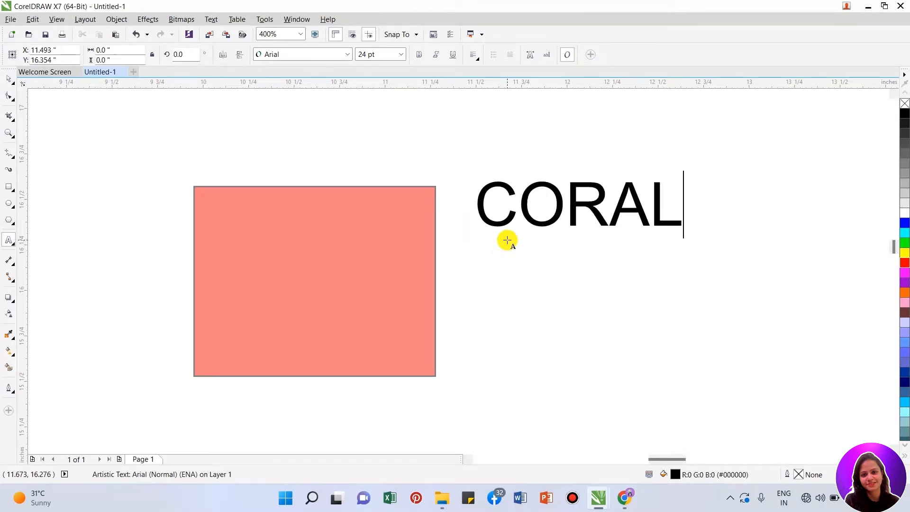
{"action": "type", "text": " DRAAW"}
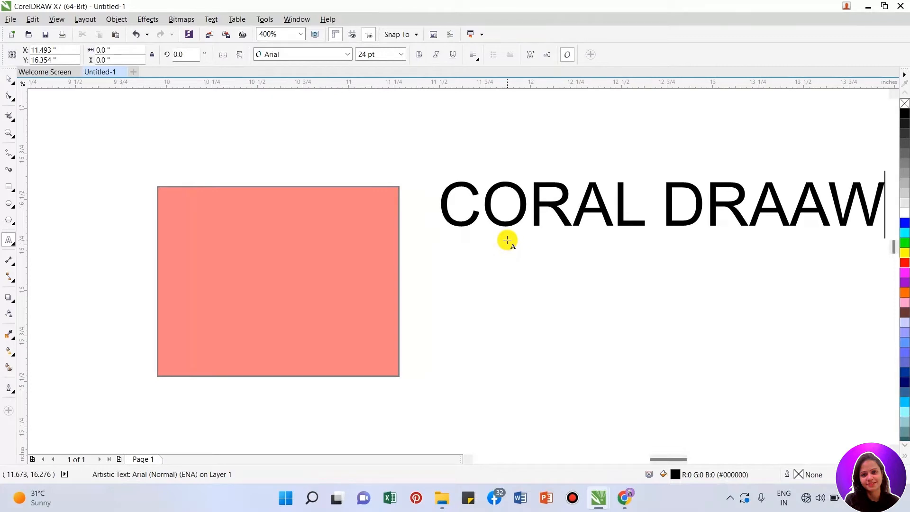
{"action": "key", "text": "BackSpace"}
{"action": "key", "text": "BackSpace"}
{"action": "key", "text": "BackSpace"}
{"action": "key", "text": "BackSpace"}
{"action": "key", "text": "BackSpace"}
{"action": "key", "text": "BackSpace"}
{"action": "key", "text": "BackSpace"}
{"action": "key", "text": "BackSpace"}
{"action": "type", "text": "EL"}
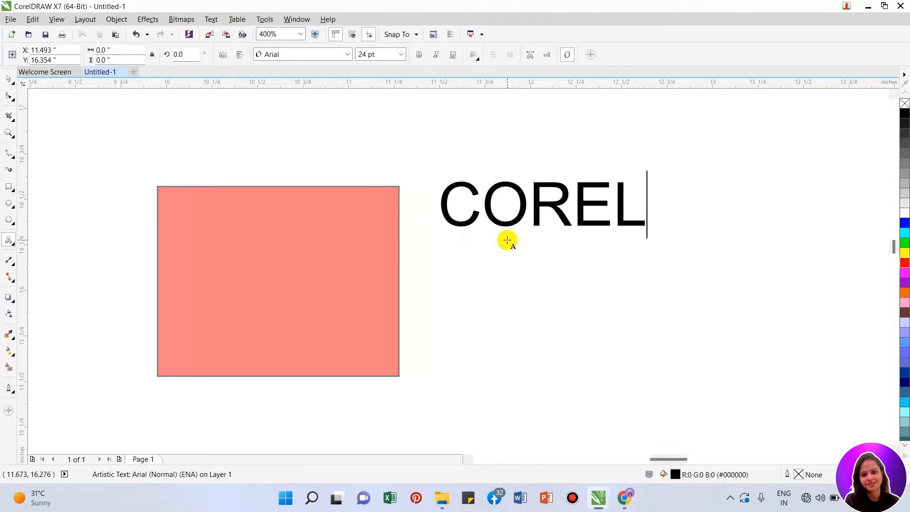
{"action": "type", "text": "DRAAW"}
{"action": "key", "text": "BackSpace"}
{"action": "key", "text": "BackSpace"}
{"action": "type", "text": "W"}
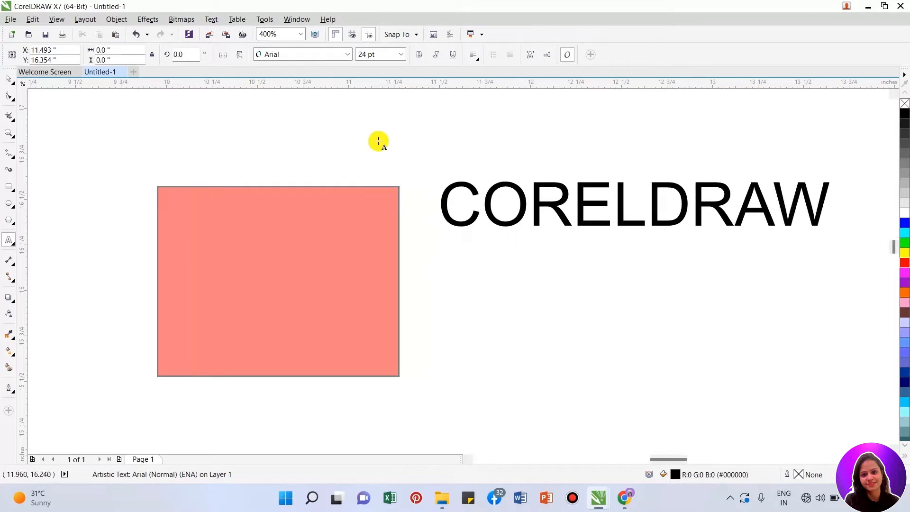
{"action": "left_click", "coordinate": [7, 79]}
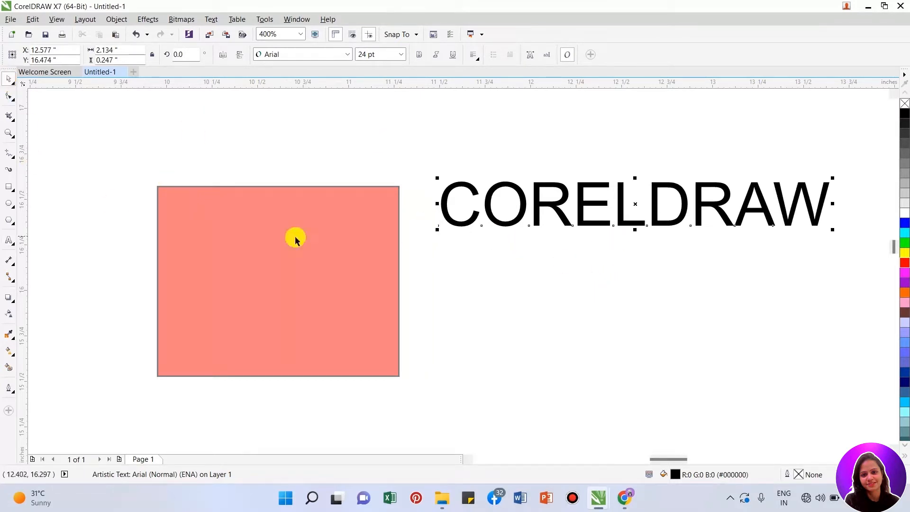
- Give the CORELDRAW text a uniform transparency of 50 and recolour it, trying red and purple before settling on cyan
{"action": "left_click", "coordinate": [8, 314]}
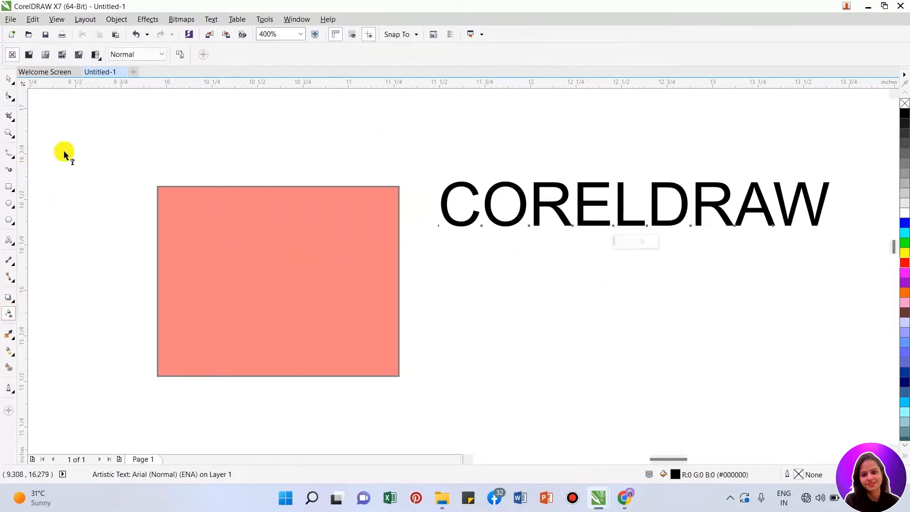
{"action": "left_click", "coordinate": [30, 55]}
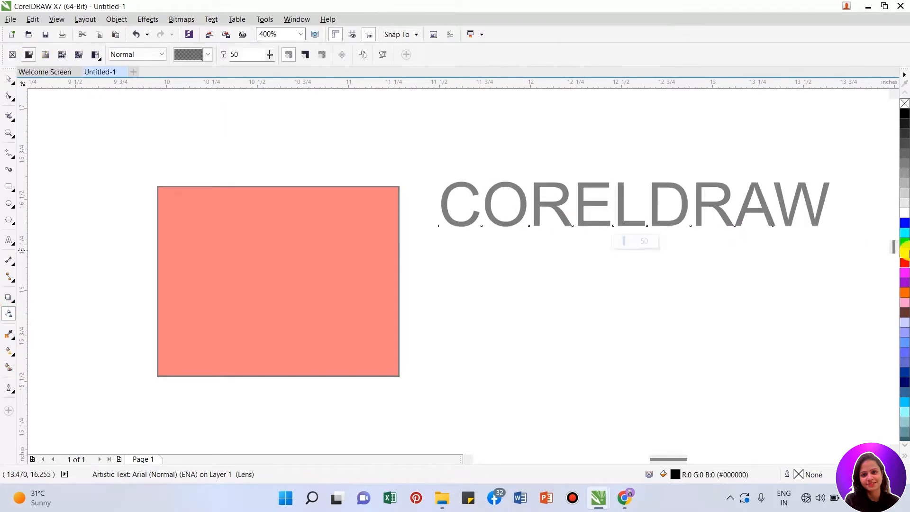
{"action": "key", "text": "space"}
{"action": "left_click", "coordinate": [906, 263]}
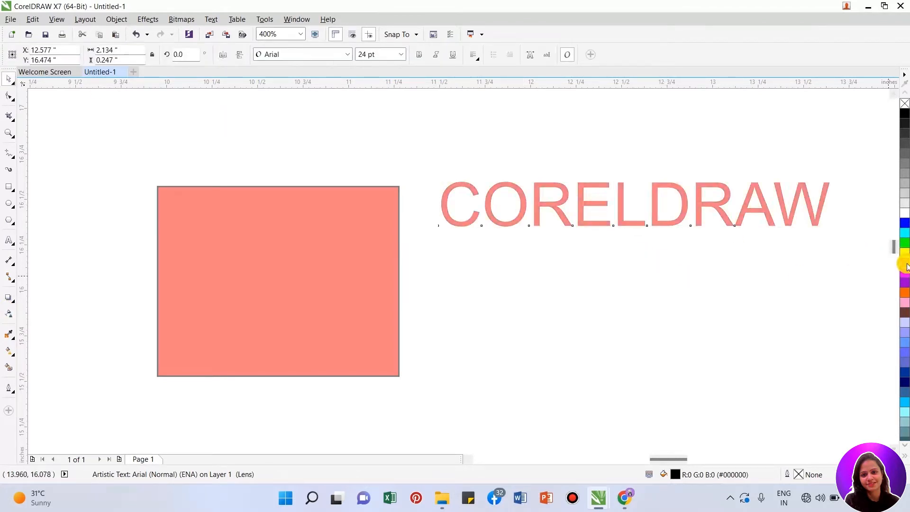
{"action": "left_click", "coordinate": [905, 282]}
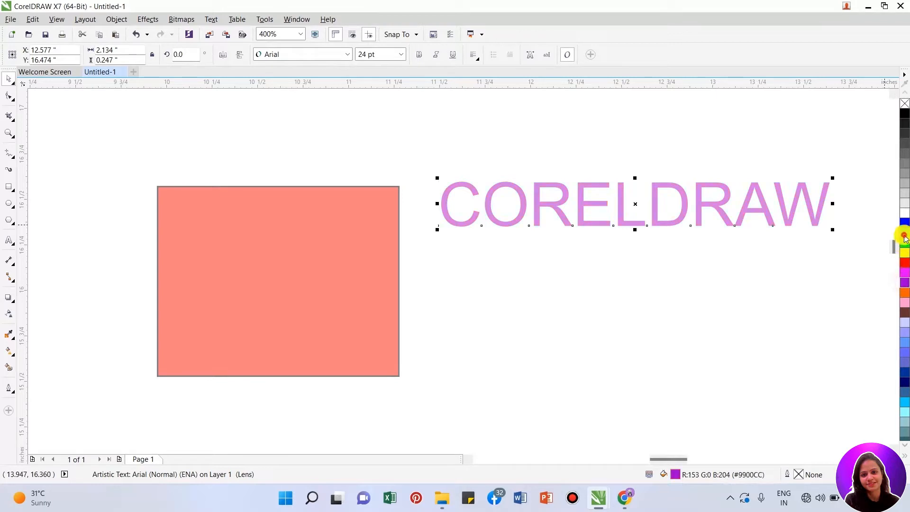
{"action": "left_click", "coordinate": [905, 233]}
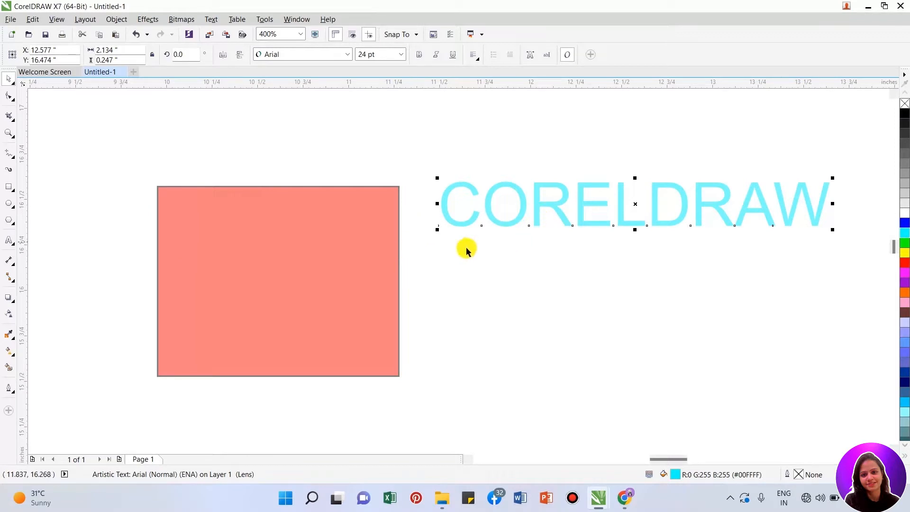
- Switch the rectangle's transparency from uniform to a linear fountain transparency
{"action": "left_click", "coordinate": [327, 258]}
{"action": "left_click", "coordinate": [483, 291]}
{"action": "left_click", "coordinate": [186, 261]}
{"action": "left_click", "coordinate": [9, 314]}
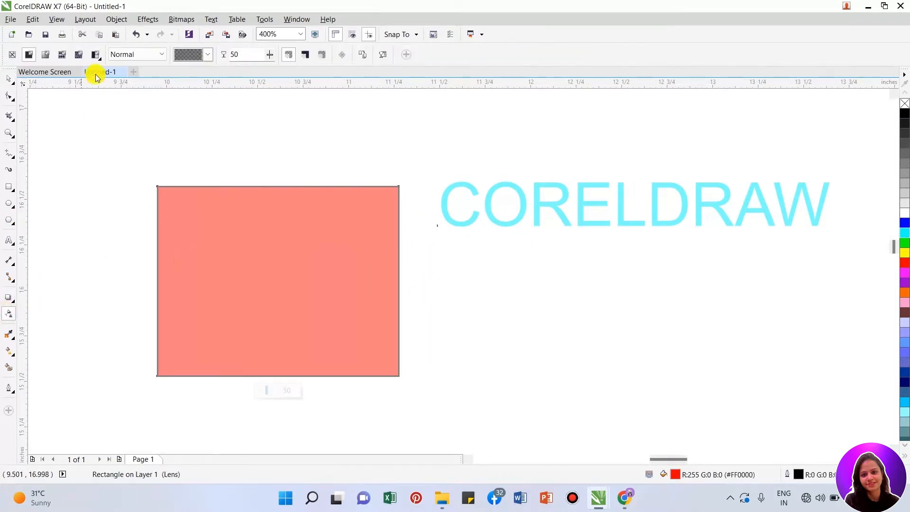
{"action": "left_click", "coordinate": [48, 57]}
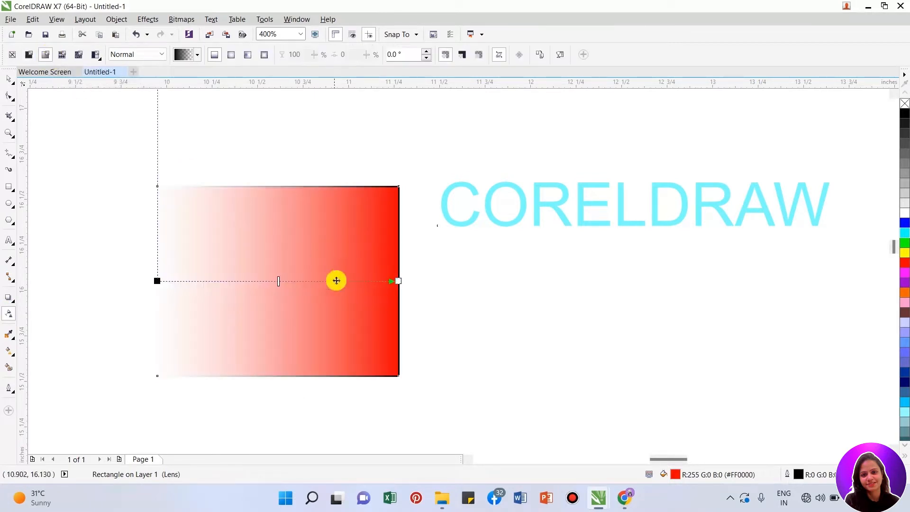
- Adjust the end node and midpoint of the rectangle's fountain transparency so the fade ends just inside the far edge
{"action": "left_click", "coordinate": [401, 280]}
{"action": "left_click_drag", "start_coordinate": [382, 278], "coordinate": [321, 282]}
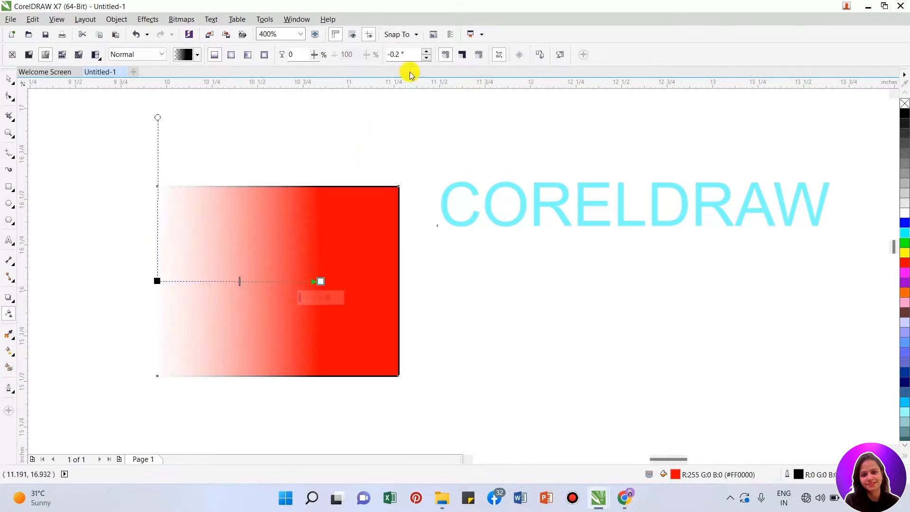
{"action": "left_click_drag", "start_coordinate": [322, 280], "coordinate": [401, 274]}
{"action": "left_click_drag", "start_coordinate": [280, 281], "coordinate": [243, 280]}
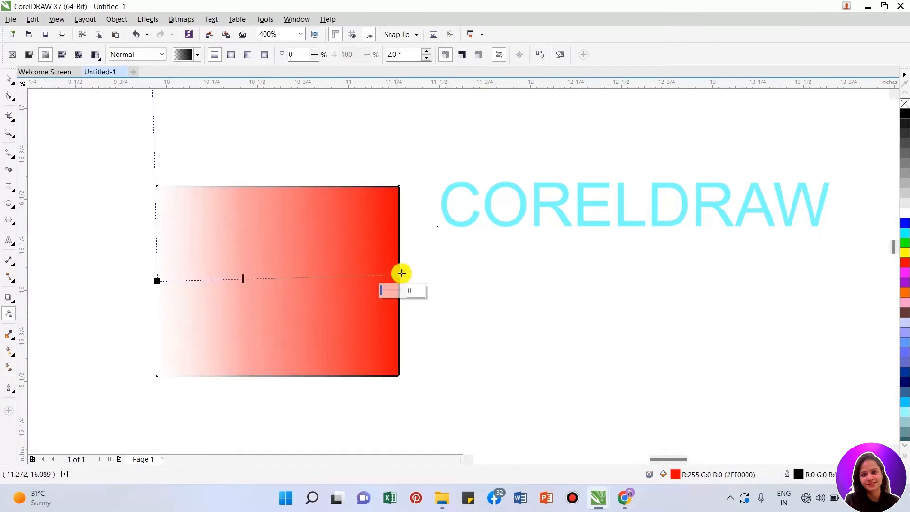
{"action": "left_click_drag", "start_coordinate": [402, 273], "coordinate": [370, 278]}
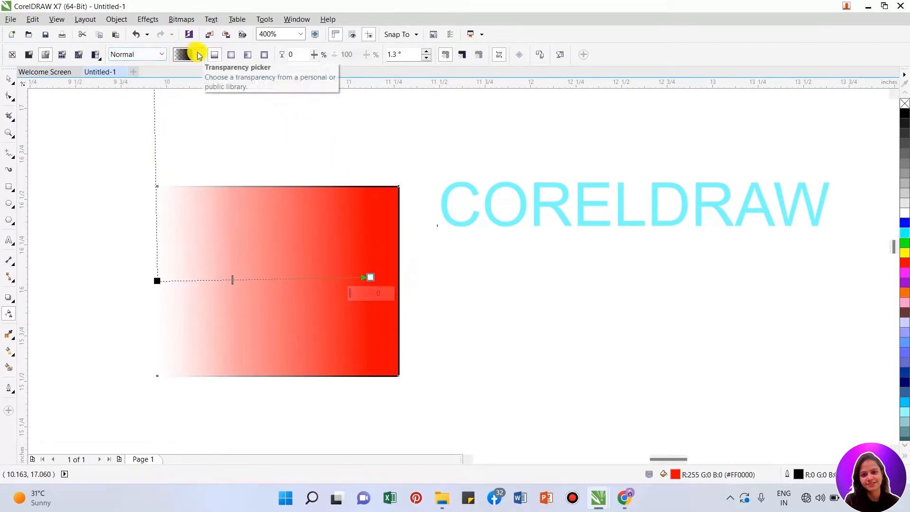
- Apply the Test Pattern transparency preset to the rectangle and remove its outline
{"action": "left_click", "coordinate": [198, 55]}
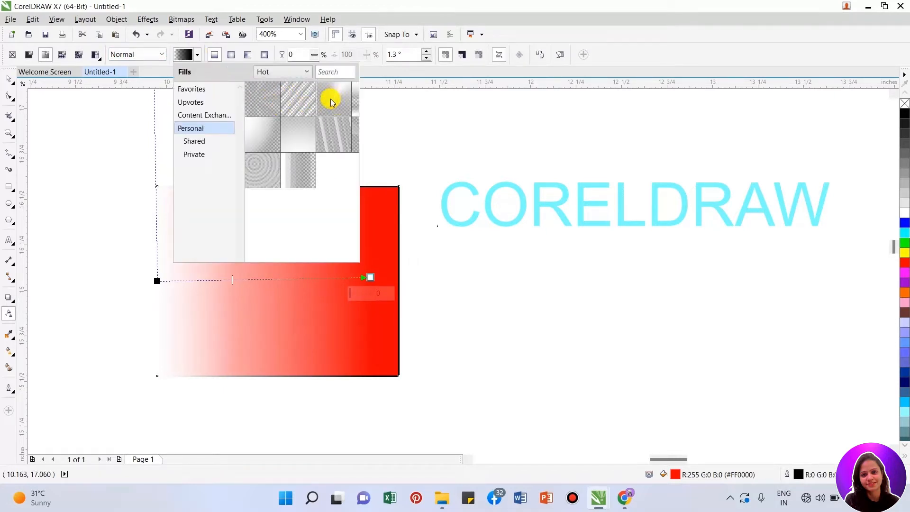
{"action": "mouse_move", "coordinate": [331, 103]}
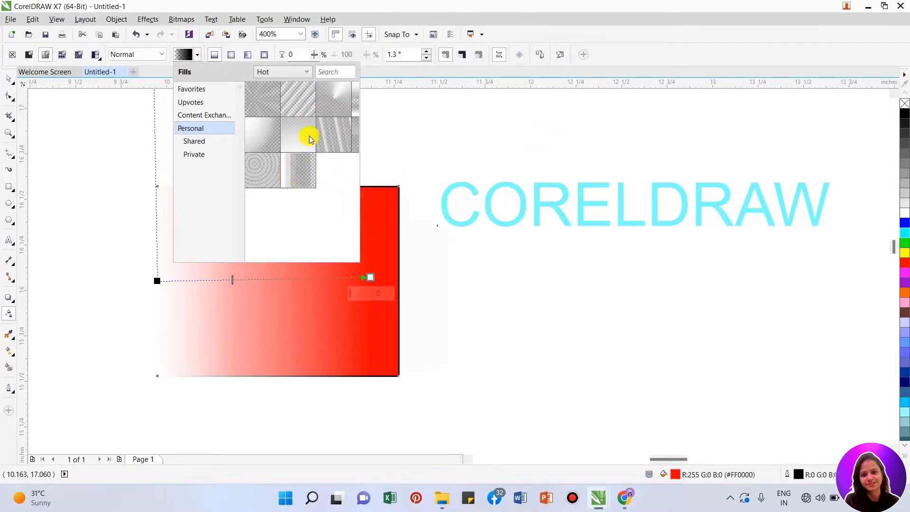
{"action": "mouse_move", "coordinate": [297, 176]}
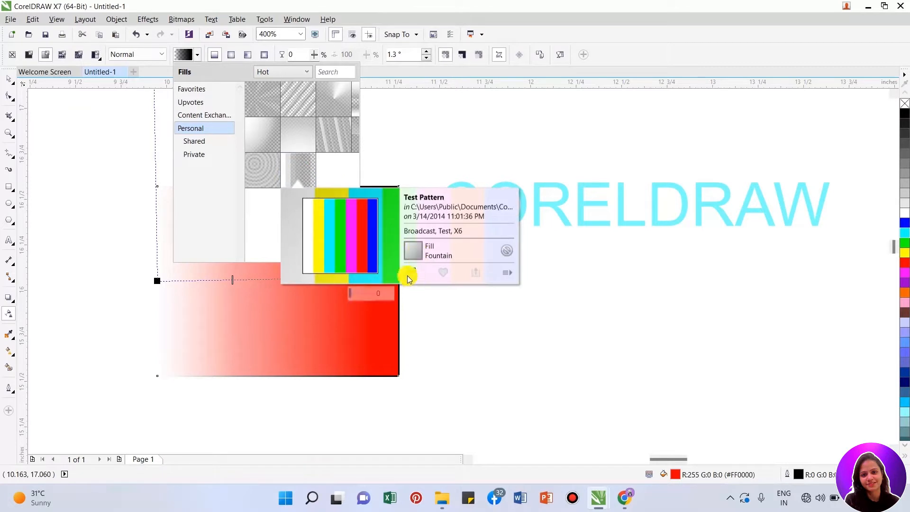
{"action": "left_click", "coordinate": [411, 274]}
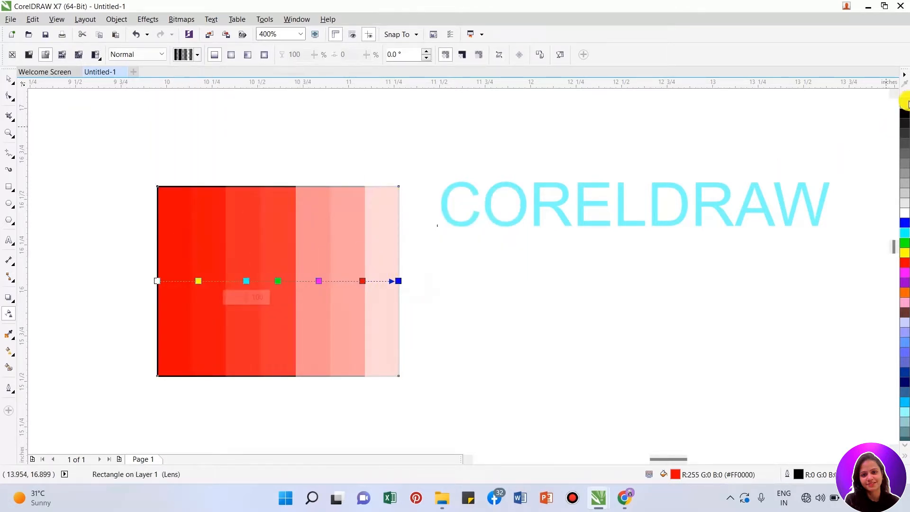
{"action": "right_click", "coordinate": [906, 102]}
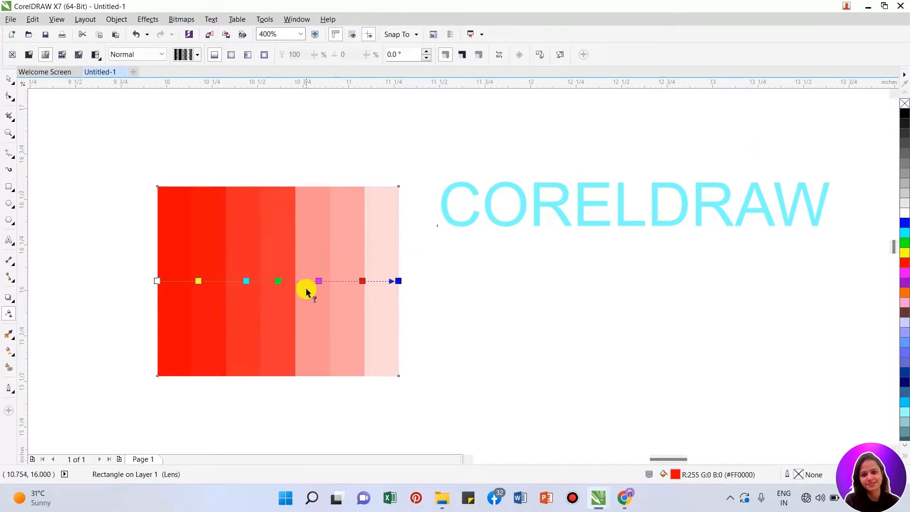
- Apply the Yellow and Green Circles transparency preset to the rectangle
{"action": "left_click", "coordinate": [198, 56]}
{"action": "left_click", "coordinate": [274, 168]}
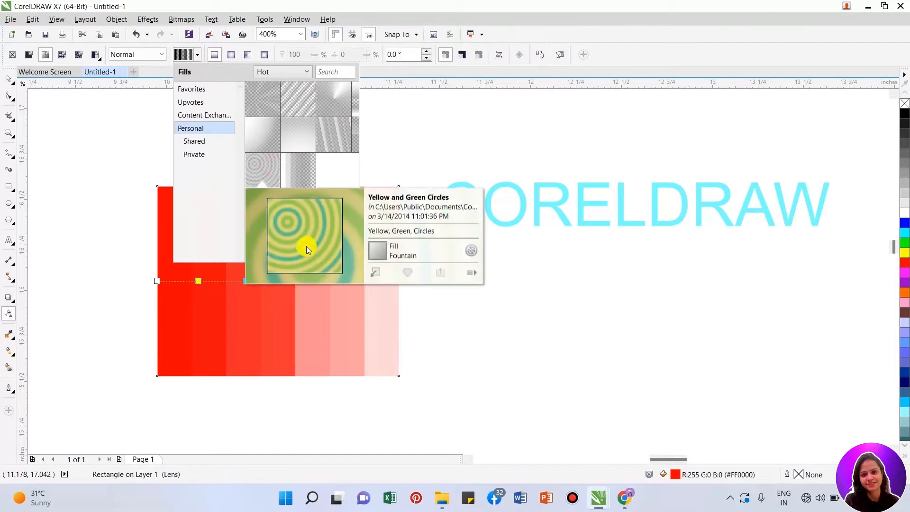
{"action": "left_click", "coordinate": [372, 272]}
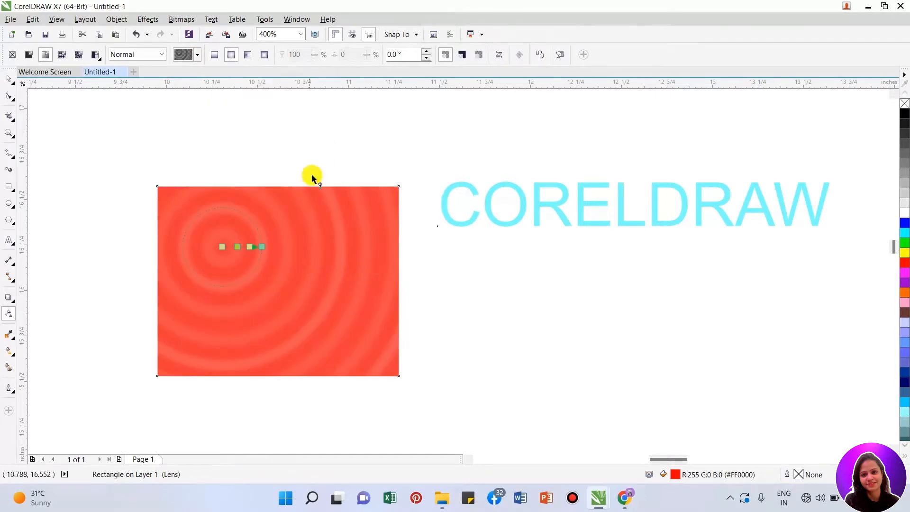
- Apply the first preset of the personal transparency library, a conical ray pattern, to the rectangle
{"action": "left_click", "coordinate": [197, 55]}
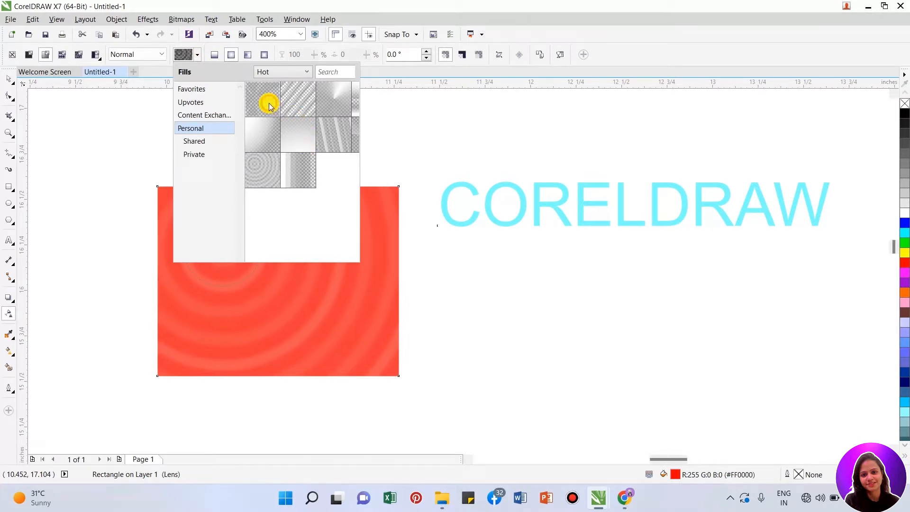
{"action": "mouse_move", "coordinate": [269, 107]}
{"action": "left_click", "coordinate": [373, 202]}
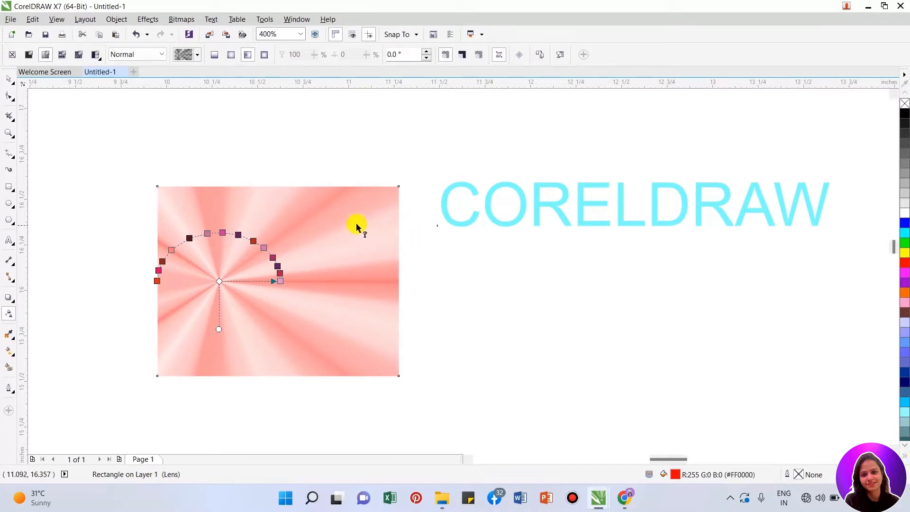
- Apply the Aqua Pipes With Transparency preset to the rectangle and deselect it
{"action": "left_click", "coordinate": [196, 55]}
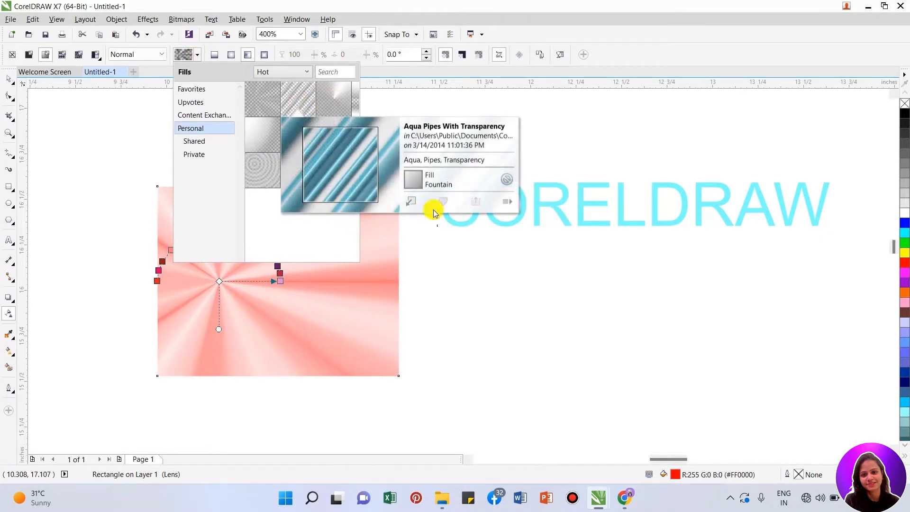
{"action": "left_click", "coordinate": [411, 203]}
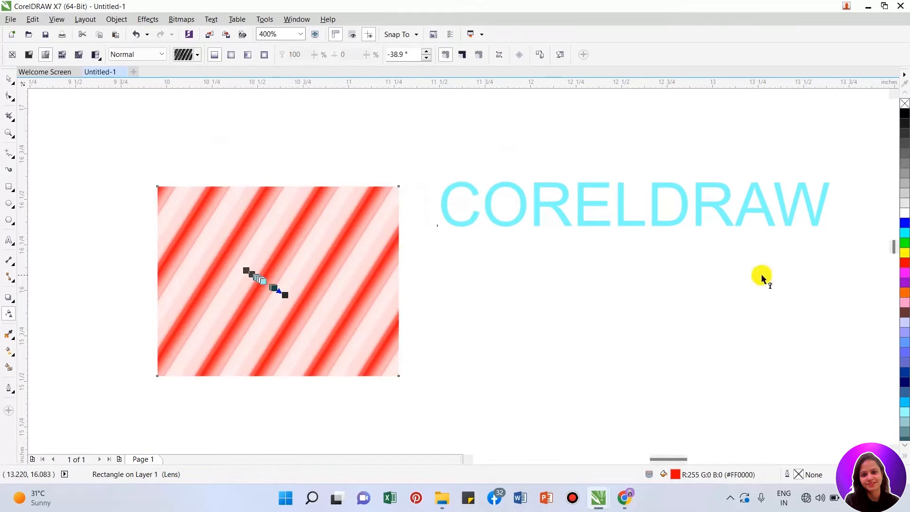
{"action": "left_click", "coordinate": [469, 292]}
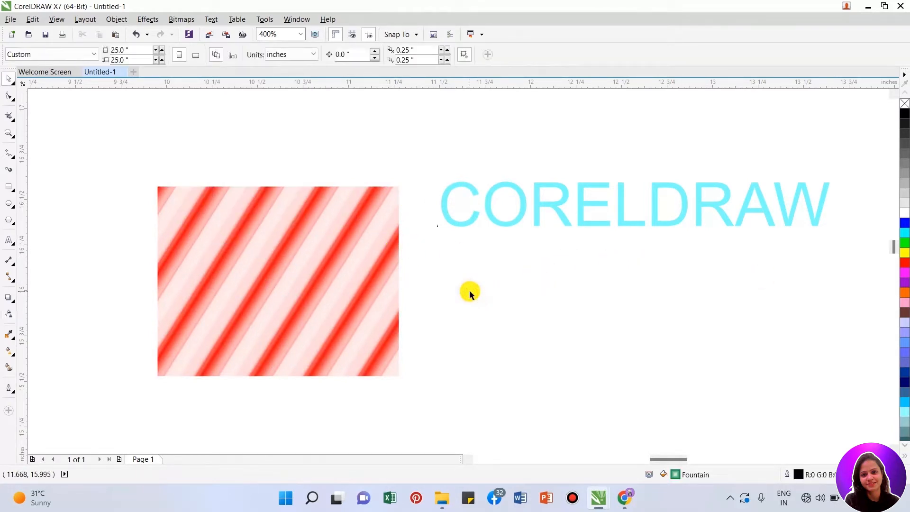
- Recolour the striped rectangle, trying blue and cyan fills before purple (#9900CC)
{"action": "left_click", "coordinate": [377, 275]}
{"action": "left_click", "coordinate": [905, 227]}
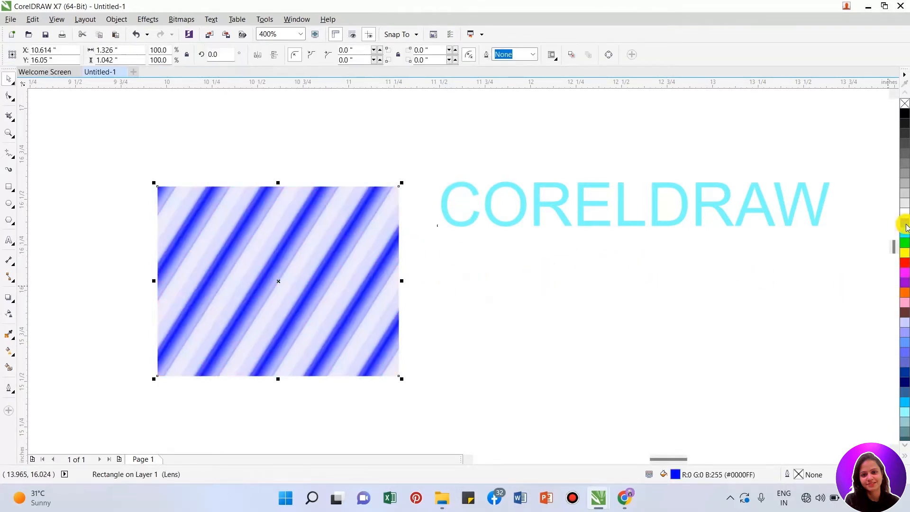
{"action": "left_click", "coordinate": [906, 232]}
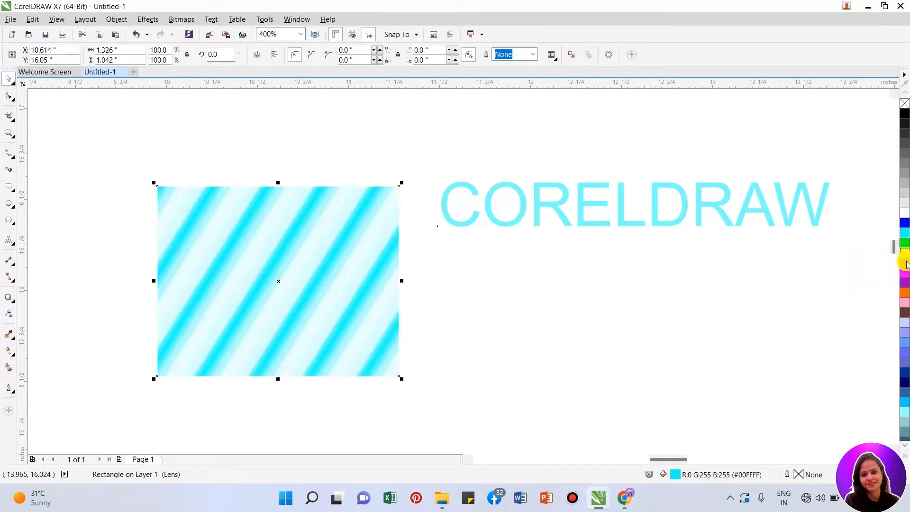
{"action": "left_click", "coordinate": [906, 284]}
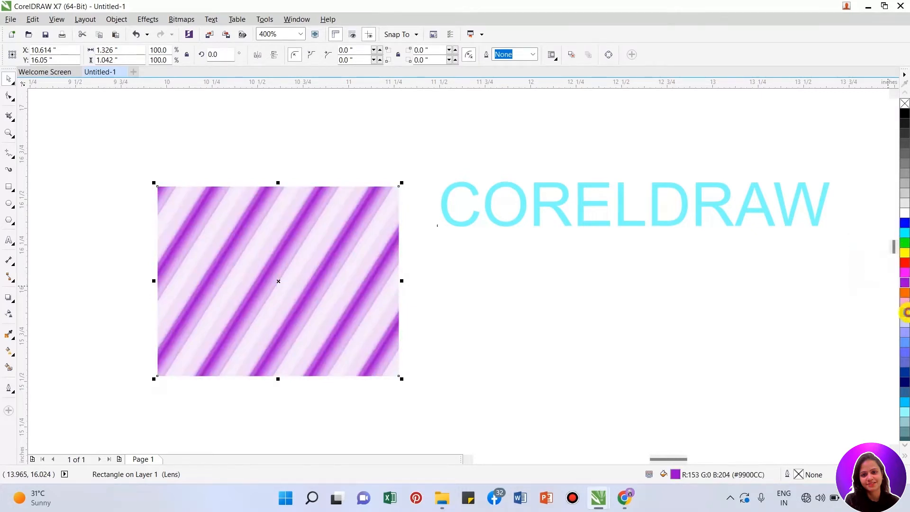
- Recolour the striped rectangle, trying magenta (#FF00FF) before filling it with red (#FF0000)
{"action": "left_click", "coordinate": [905, 313]}
{"action": "left_click", "coordinate": [905, 273]}
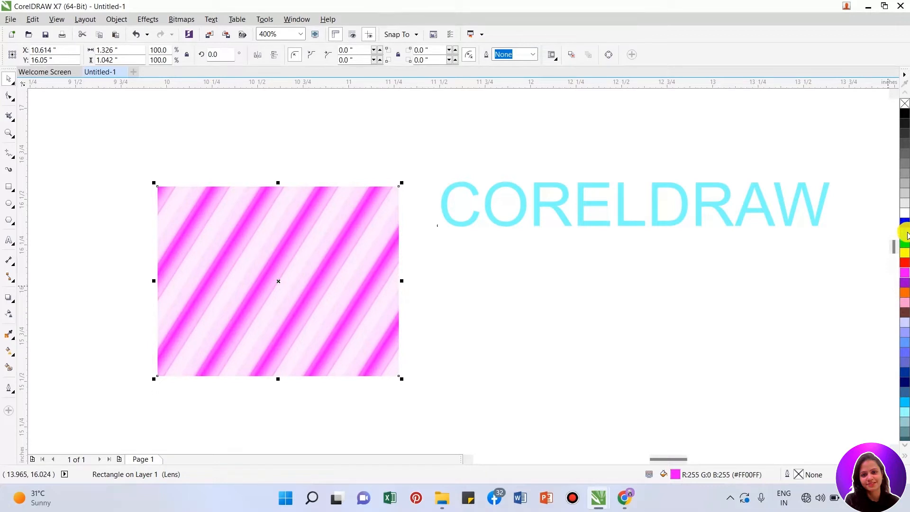
{"action": "left_click", "coordinate": [906, 263]}
- With the Transparency tool, examine the personal transparency presets for the rectangle and the library's sorting options
{"action": "key", "text": "g"}
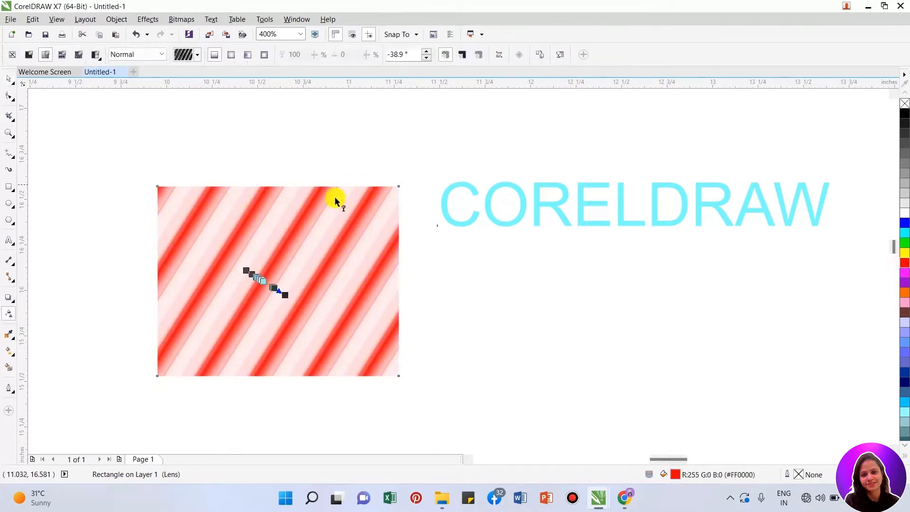
{"action": "left_click", "coordinate": [197, 54]}
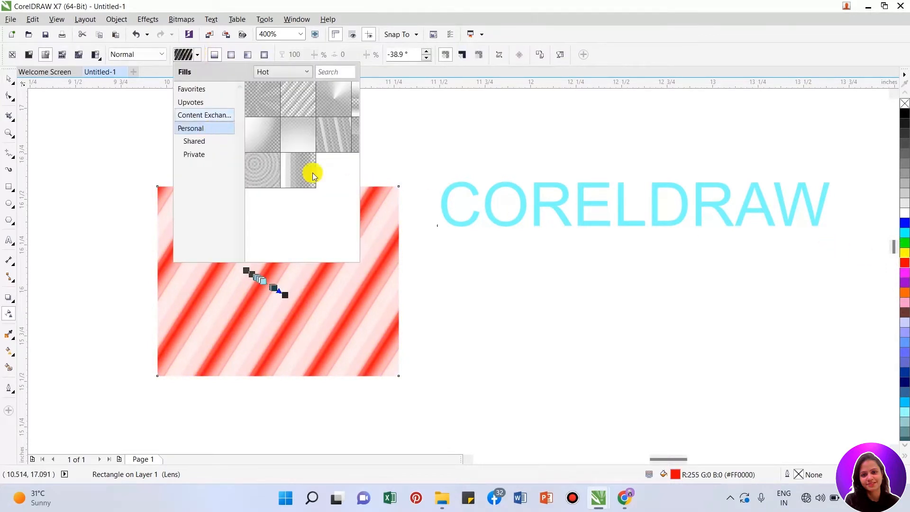
{"action": "left_click", "coordinate": [406, 102]}
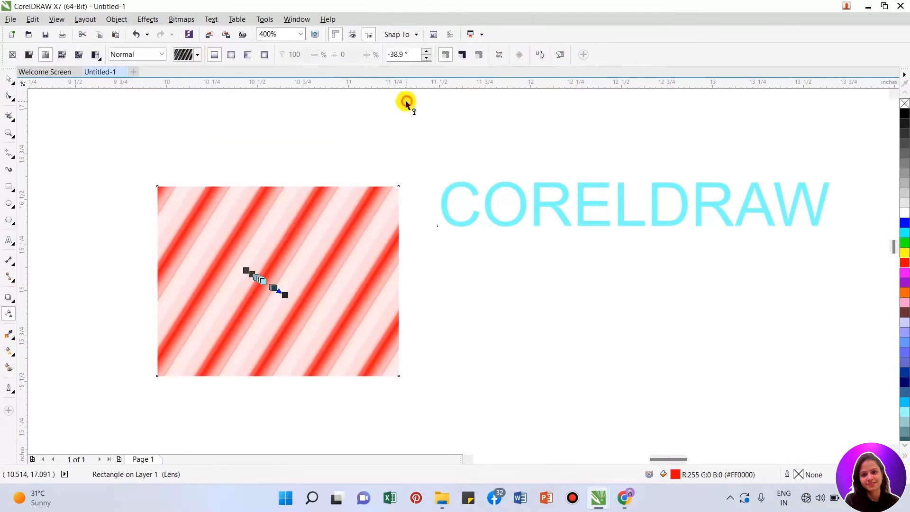
{"action": "left_click", "coordinate": [198, 55]}
{"action": "left_click", "coordinate": [298, 70]}
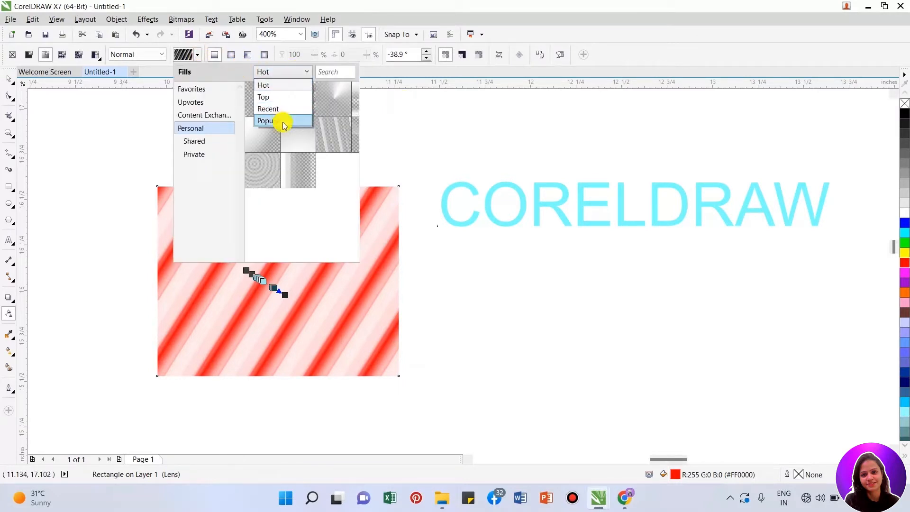
{"action": "left_click", "coordinate": [305, 74]}
{"action": "left_click", "coordinate": [407, 94]}
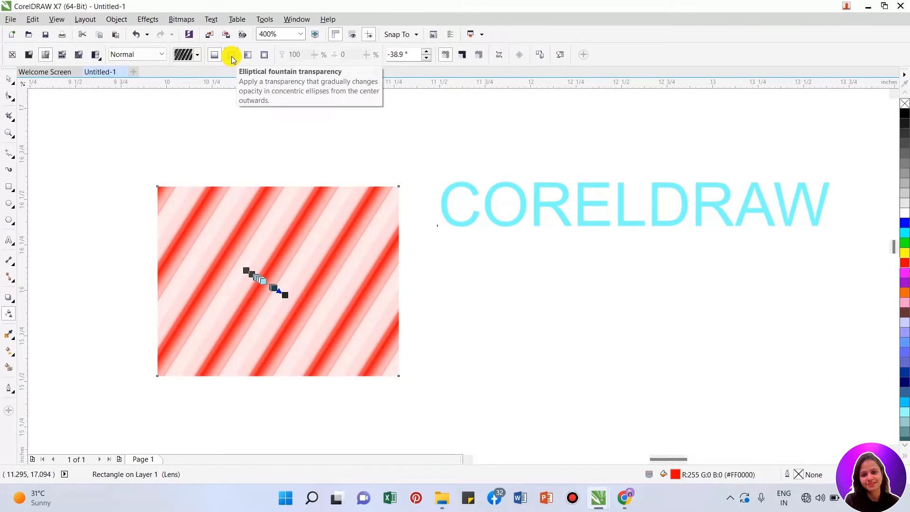
- Switch the rectangle to an elliptical fountain transparency and resize its rings, leaving the angle at about -2.4°
{"action": "left_click", "coordinate": [231, 56]}
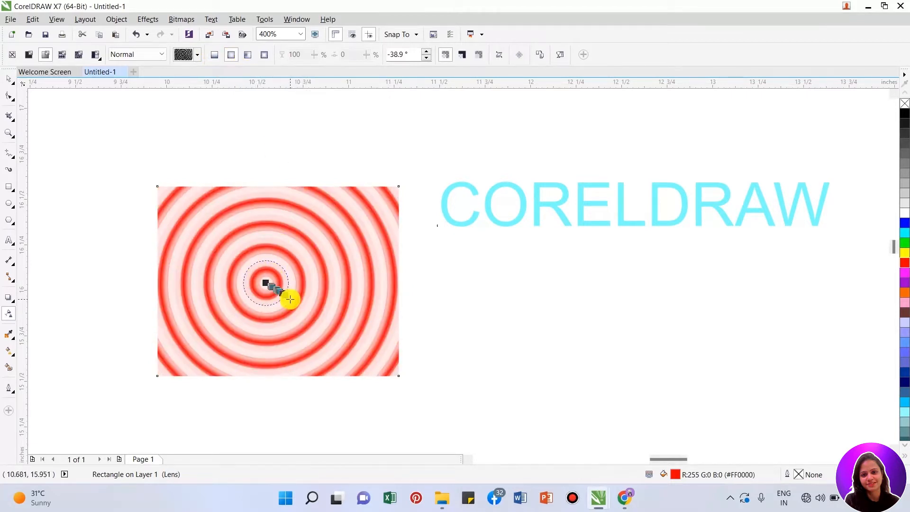
{"action": "left_click_drag", "start_coordinate": [290, 296], "coordinate": [423, 287]}
{"action": "left_click_drag", "start_coordinate": [361, 284], "coordinate": [295, 283]}
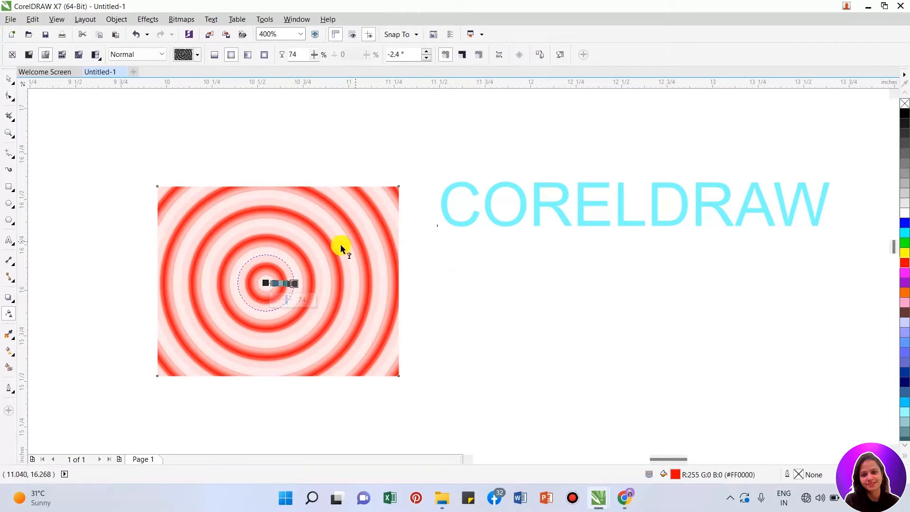
- Apply a conical fountain transparency to the rectangle, add a node at the 79% position, and enlarge and rotate it to about -43.5°
{"action": "left_click", "coordinate": [248, 55]}
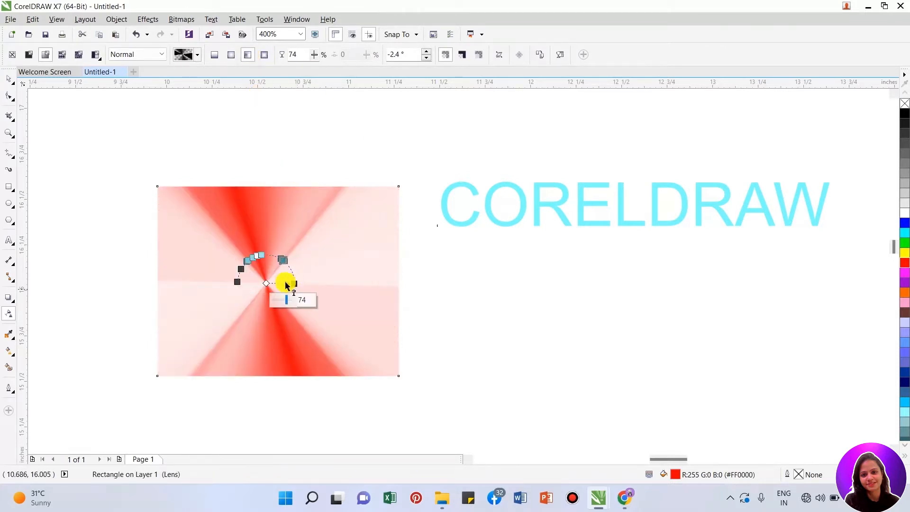
{"action": "double_click", "coordinate": [284, 264]}
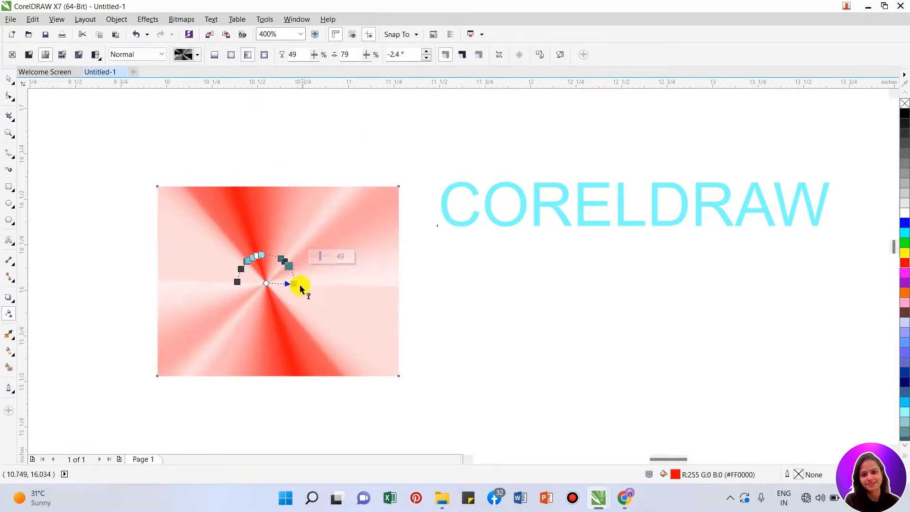
{"action": "left_click_drag", "start_coordinate": [295, 284], "coordinate": [356, 347]}
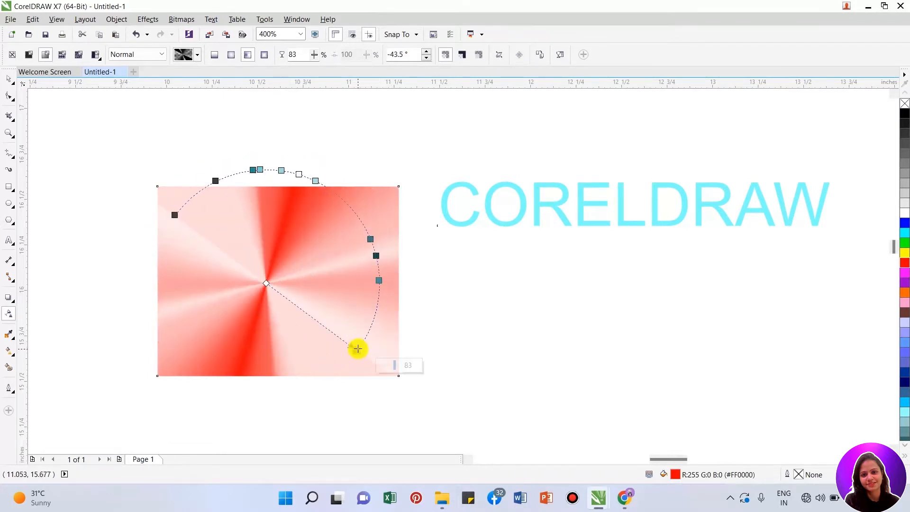
- Shift the conical transparency's nodes along the arc, placing the 15% node at position 55% and the 3% node at 43%
{"action": "double_click", "coordinate": [378, 266]}
{"action": "double_click", "coordinate": [373, 247]}
{"action": "left_click_drag", "start_coordinate": [315, 181], "coordinate": [347, 203]}
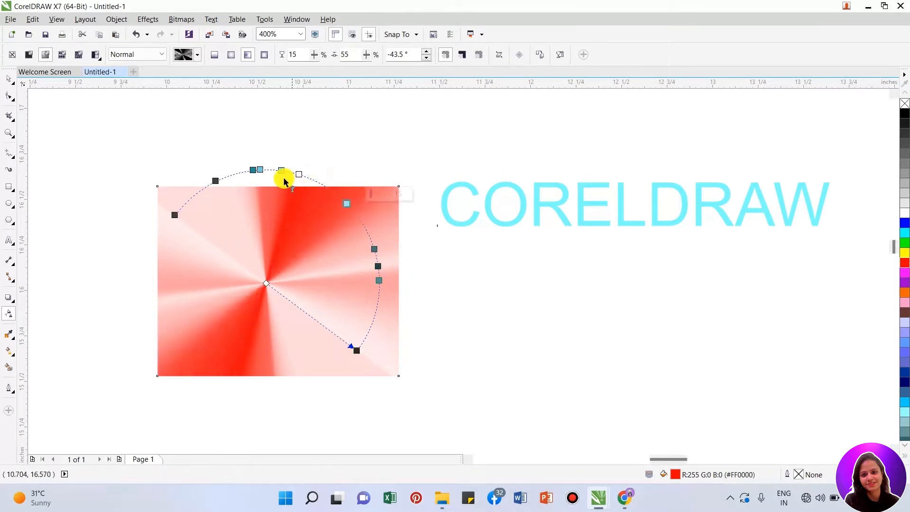
{"action": "left_click_drag", "start_coordinate": [295, 172], "coordinate": [330, 189]}
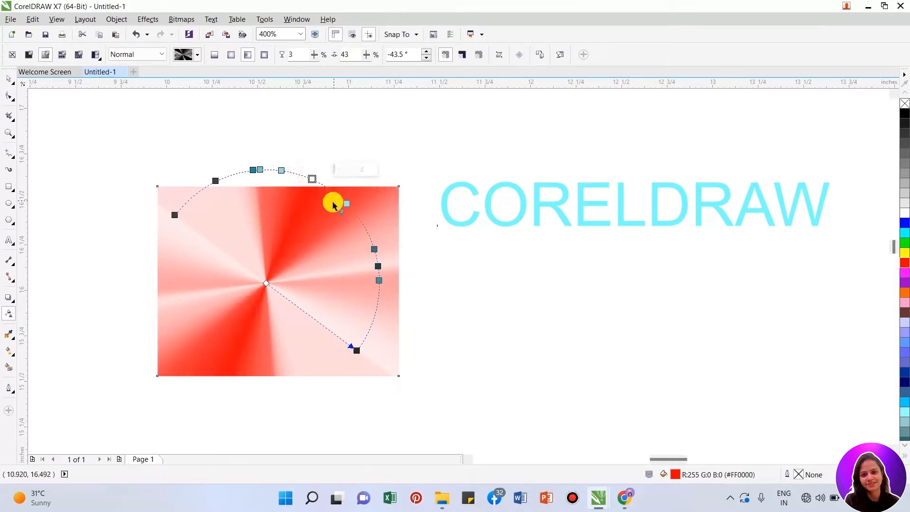
- Switch to a rectangular fountain transparency and reposition its start and end nodes diagonally across the rectangle at about -42°
{"action": "left_click", "coordinate": [264, 54]}
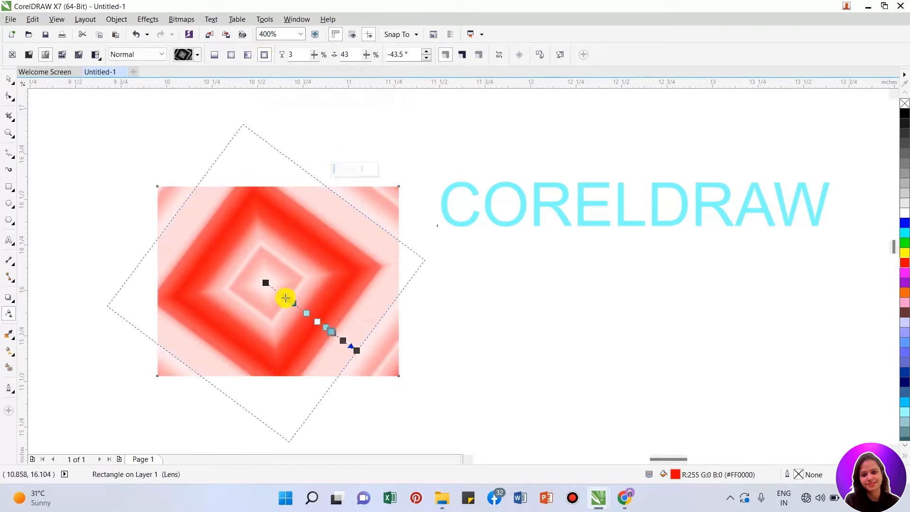
{"action": "left_click_drag", "start_coordinate": [198, 232], "coordinate": [403, 360]}
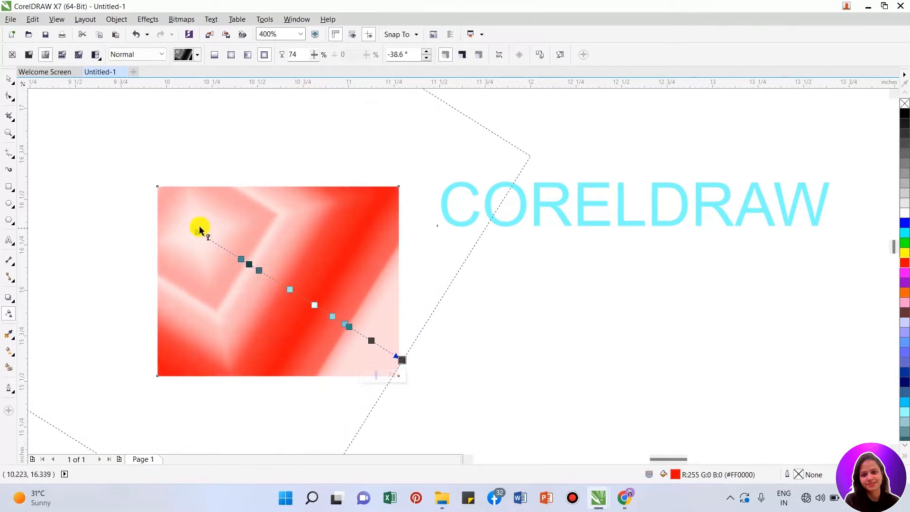
{"action": "left_click_drag", "start_coordinate": [199, 232], "coordinate": [162, 190]}
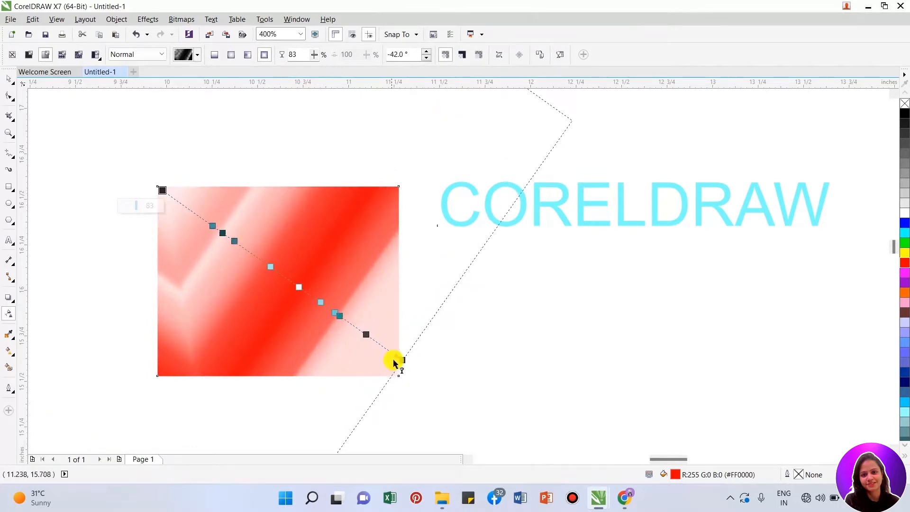
{"action": "left_click_drag", "start_coordinate": [383, 350], "coordinate": [360, 339]}
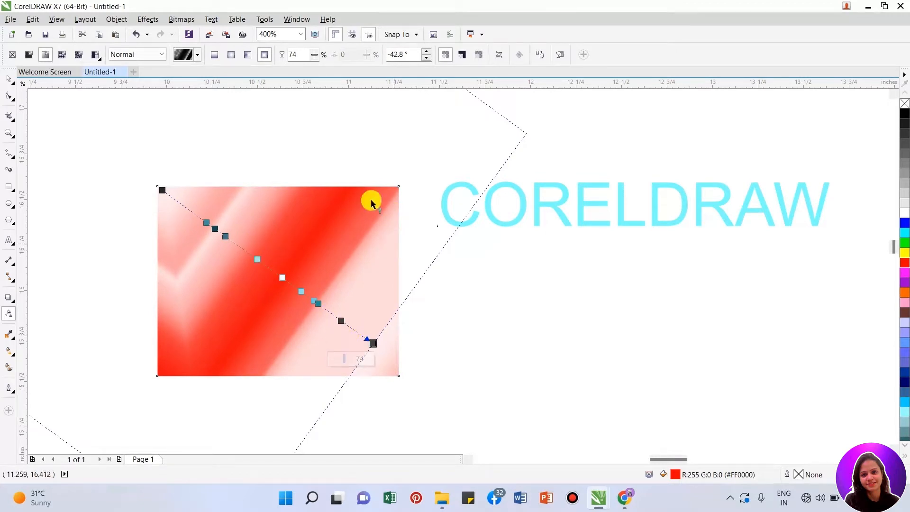
{"action": "left_click_drag", "start_coordinate": [162, 190], "coordinate": [192, 217]}
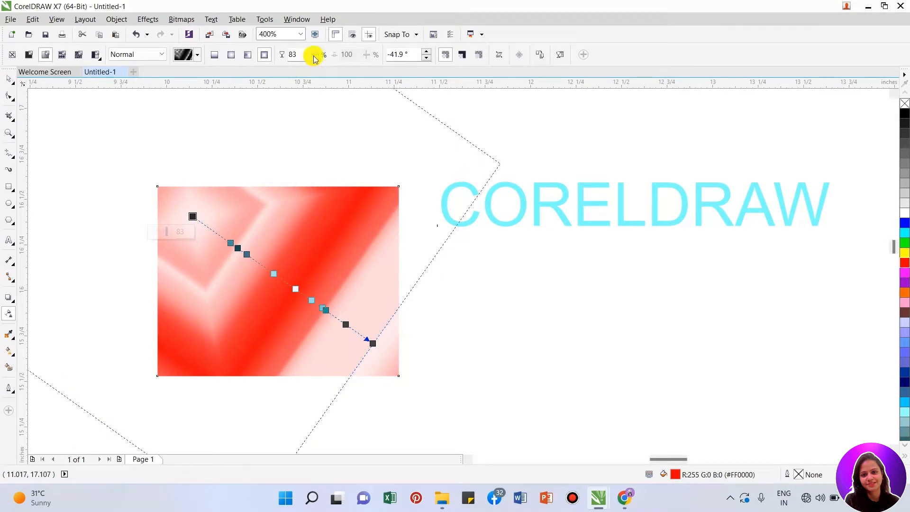
- Vary the start node's transparency, trying 40% and 0% before setting it to 90%
{"action": "scroll", "coordinate": [313, 59], "scroll_direction": "down", "scroll_amount": 1}
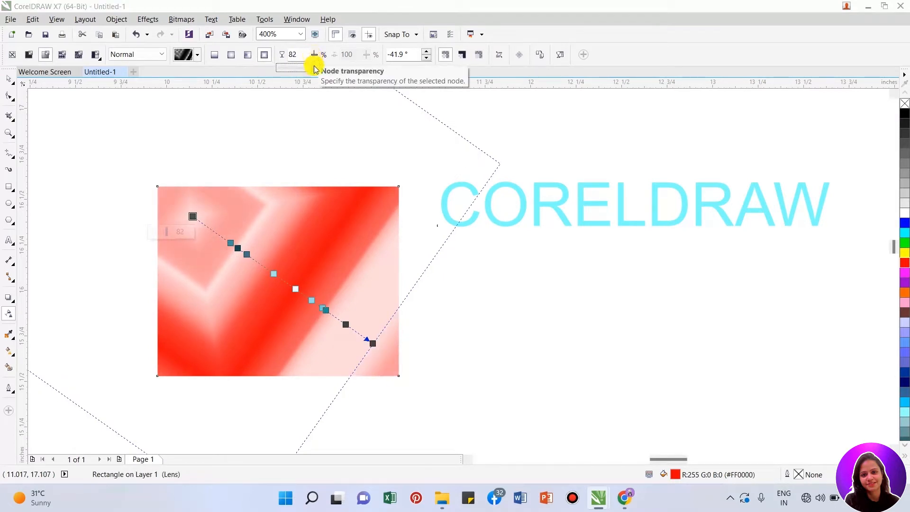
{"action": "left_click_drag", "start_coordinate": [304, 75], "coordinate": [294, 73]}
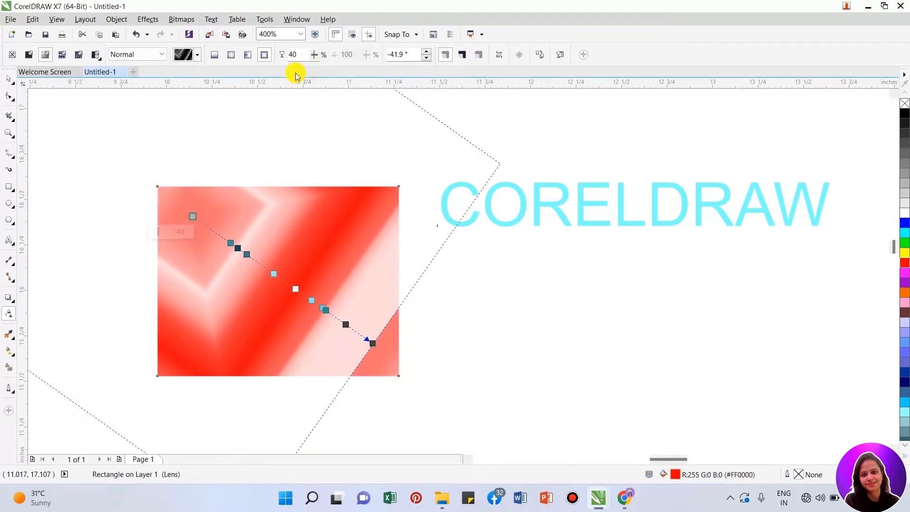
{"action": "left_click", "coordinate": [314, 55]}
{"action": "left_click", "coordinate": [298, 71]}
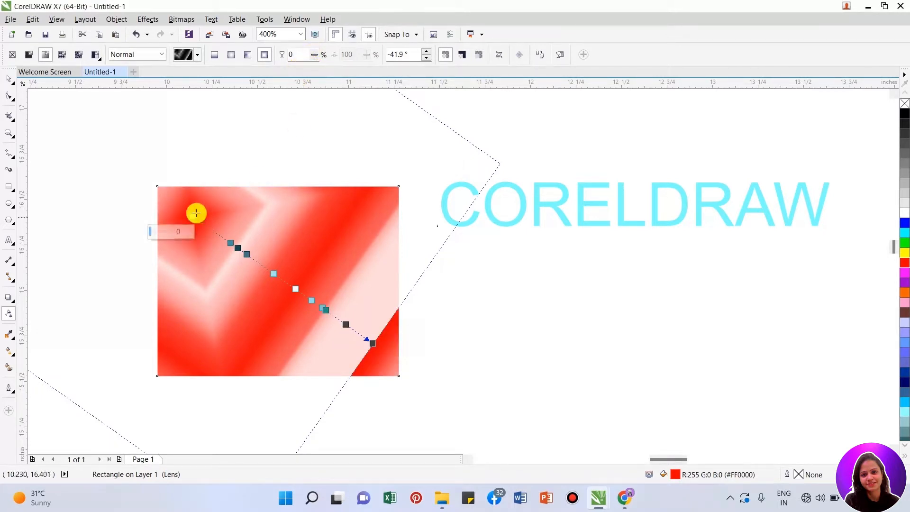
{"action": "left_click", "coordinate": [315, 55]}
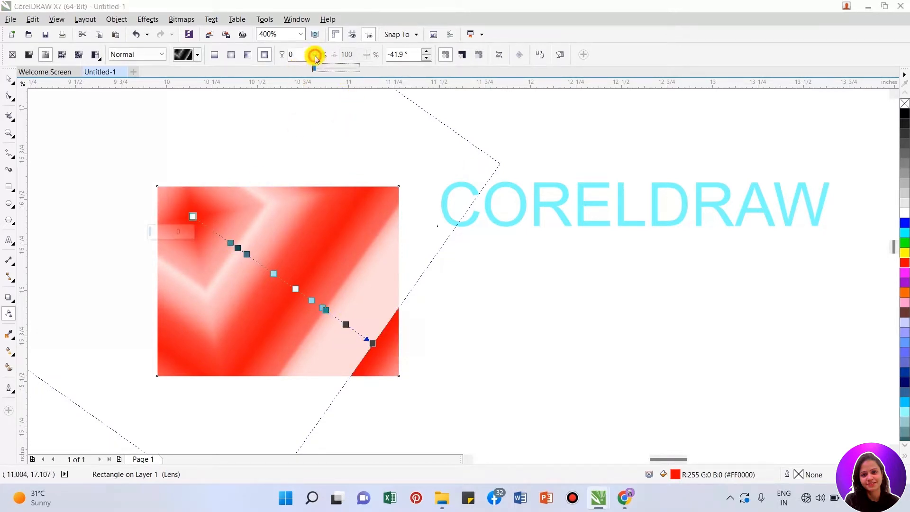
{"action": "left_click_drag", "start_coordinate": [316, 72], "coordinate": [351, 73]}
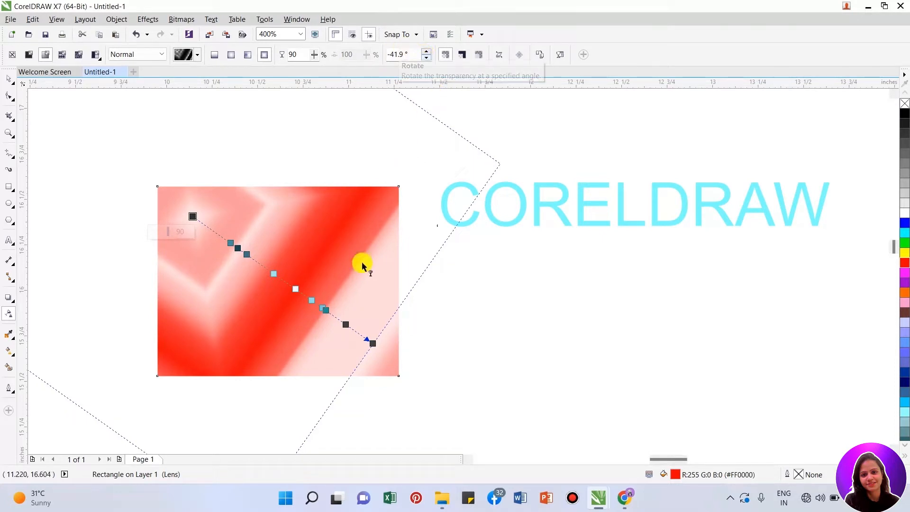
- Limit the rectangular fountain transparency to the fill and realign it around the rectangle's centre at about 30°
{"action": "left_click_drag", "start_coordinate": [373, 343], "coordinate": [408, 220]}
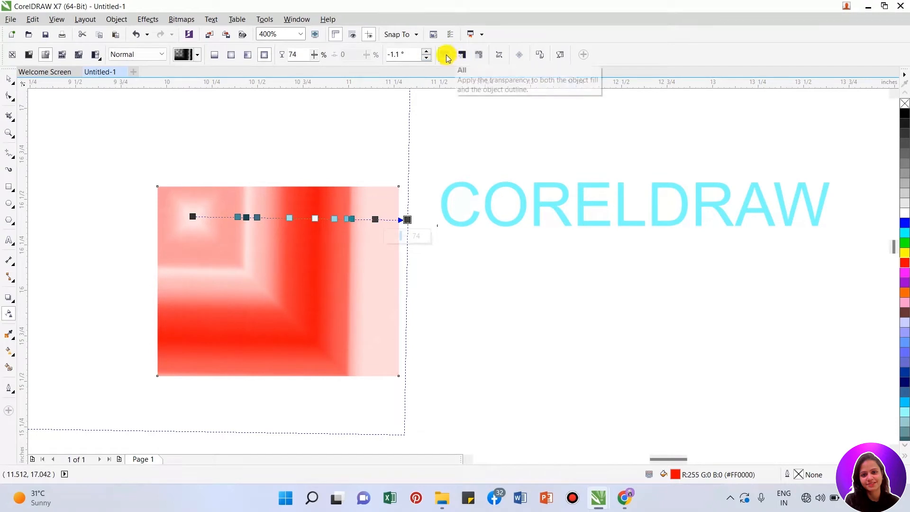
{"action": "left_click", "coordinate": [447, 56]}
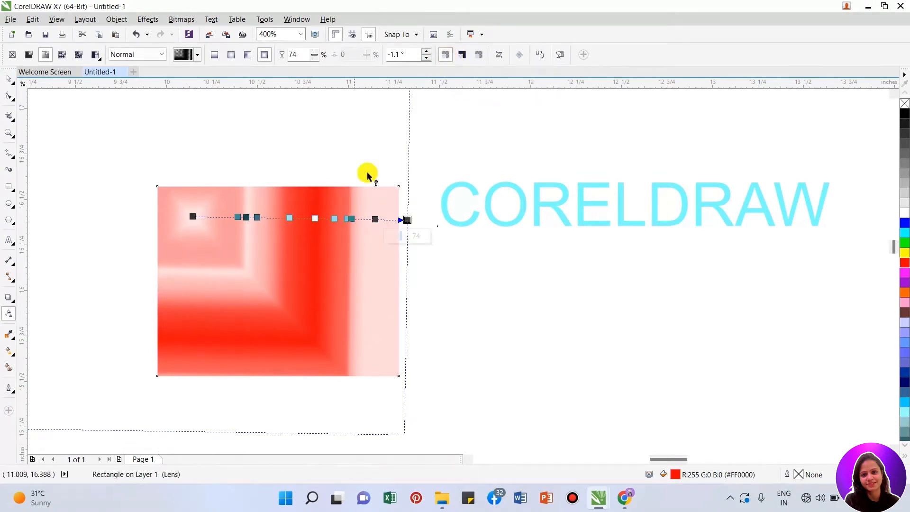
{"action": "left_click", "coordinate": [464, 55]}
{"action": "left_click_drag", "start_coordinate": [194, 218], "coordinate": [267, 284]}
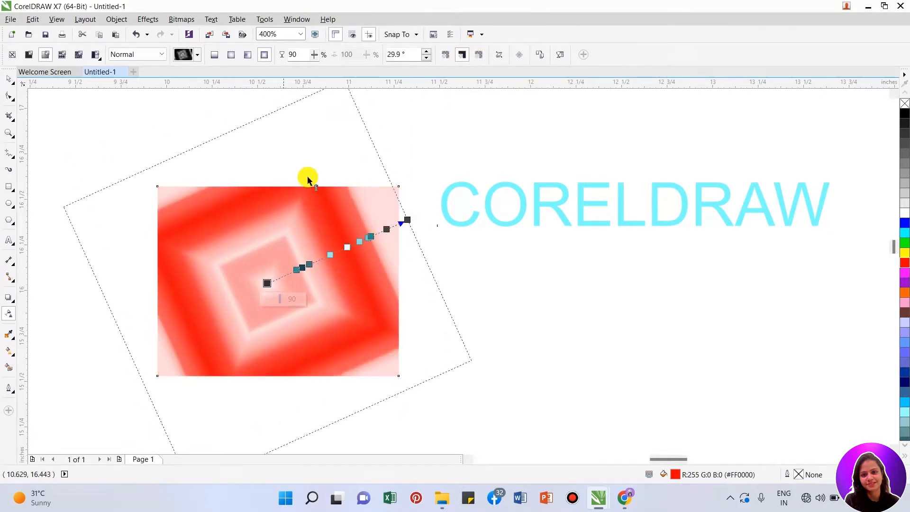
- Switch to a linear fountain transparency and try it on outline only and fill only before applying it to both
{"action": "left_click", "coordinate": [215, 55]}
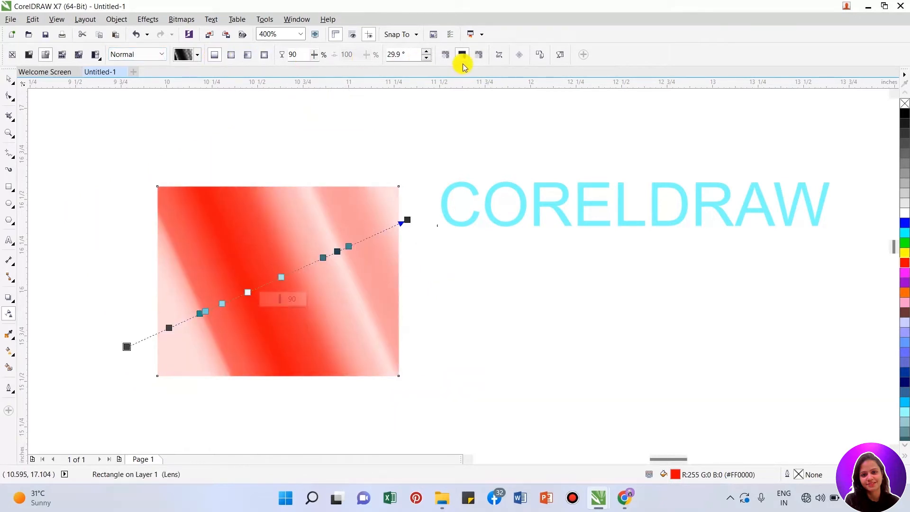
{"action": "left_click", "coordinate": [475, 56]}
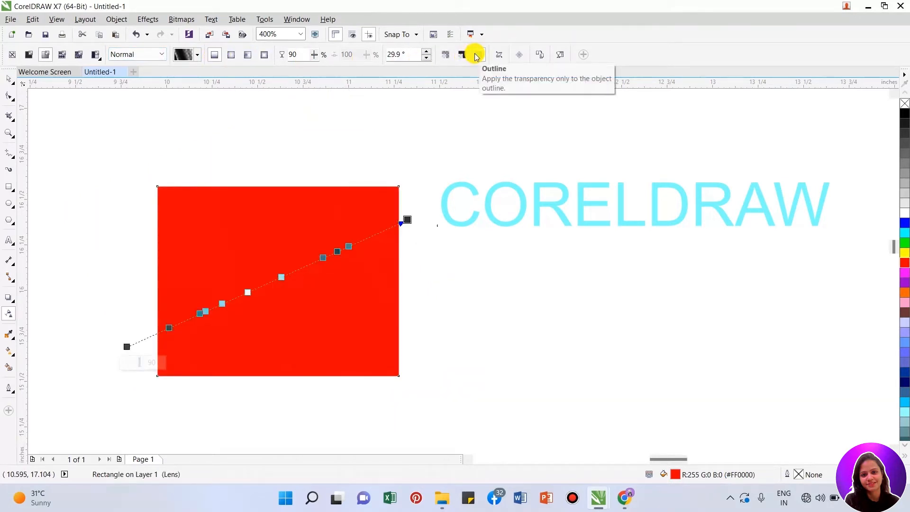
{"action": "left_click", "coordinate": [463, 55]}
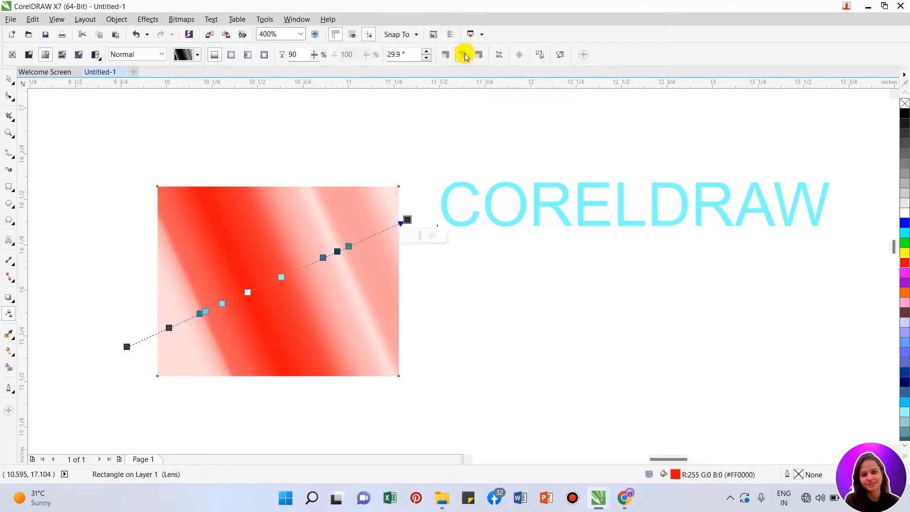
{"action": "left_click", "coordinate": [446, 55]}
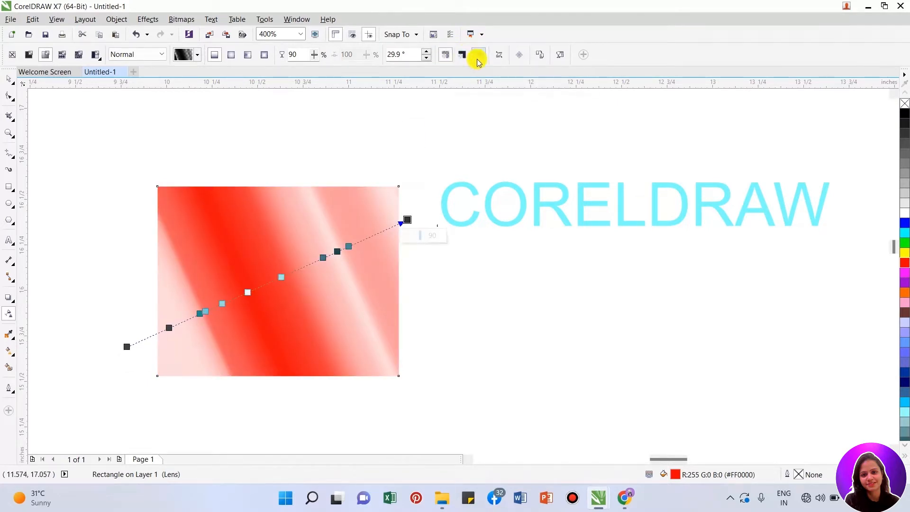
- Freeze the rectangle's transparency and release the freeze again
{"action": "left_click", "coordinate": [520, 57]}
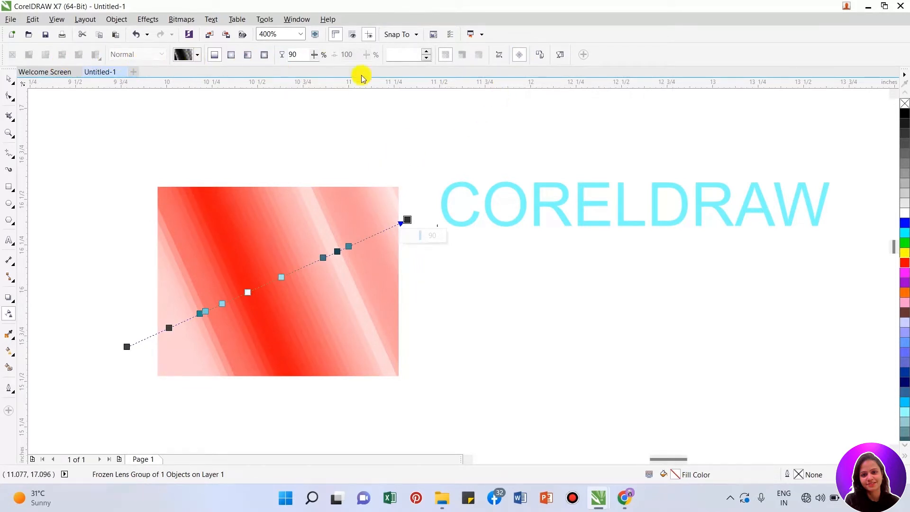
{"action": "left_click", "coordinate": [514, 55]}
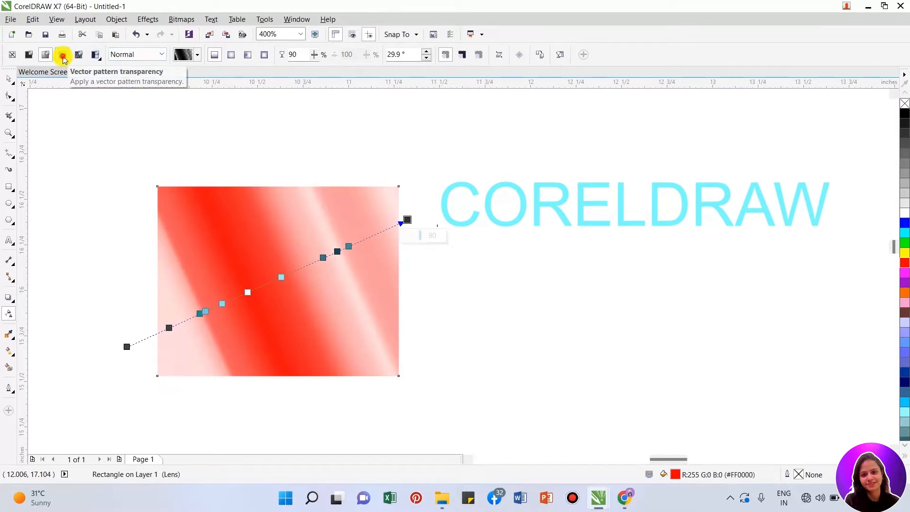
- Apply a vector pattern transparency to the red rectangle and shrink the pattern tile to smaller rounded boxes
{"action": "left_click", "coordinate": [63, 56]}
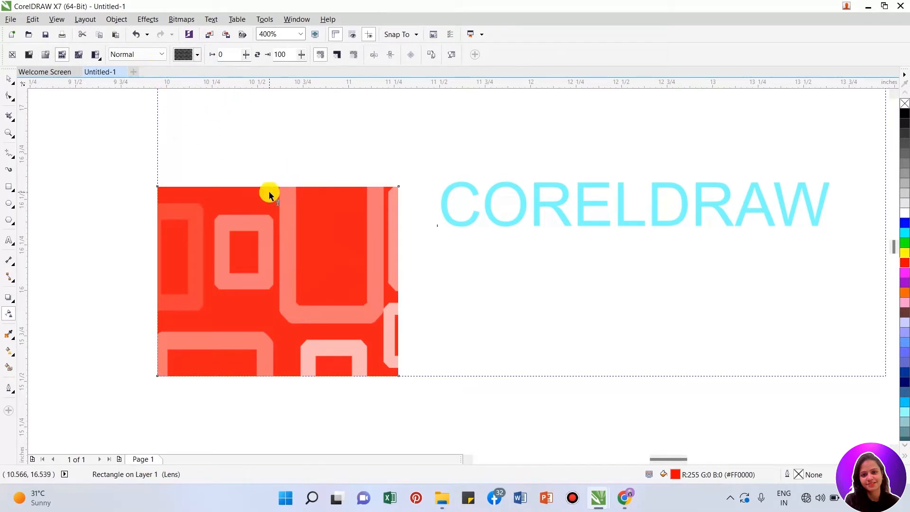
{"action": "scroll", "coordinate": [268, 191], "scroll_direction": "down", "scroll_amount": 1}
{"action": "left_click", "coordinate": [577, 102]}
{"action": "left_click_drag", "start_coordinate": [528, 126], "coordinate": [544, 105]}
{"action": "scroll", "coordinate": [476, 198], "scroll_direction": "down", "scroll_amount": 2}
{"action": "left_click_drag", "start_coordinate": [491, 131], "coordinate": [476, 148]}
{"action": "scroll", "coordinate": [449, 169], "scroll_direction": "up", "scroll_amount": 1}
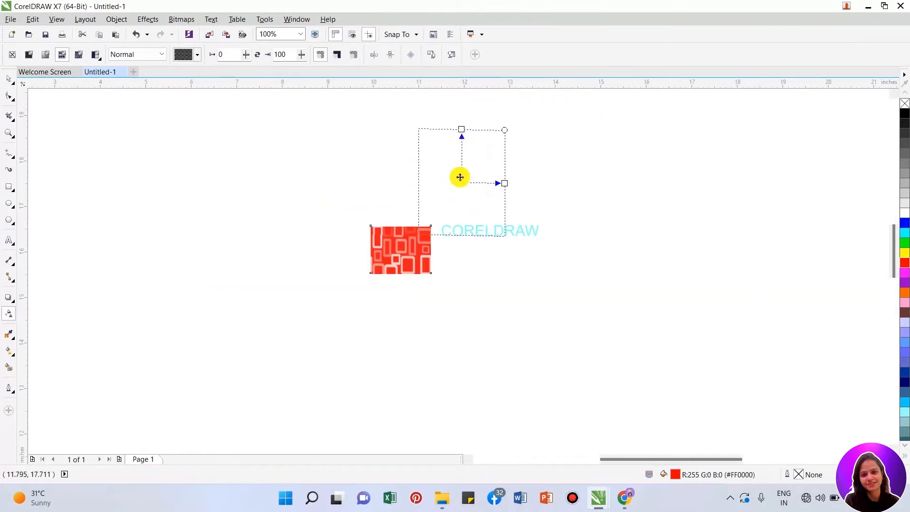
- Move the pattern tile onto the centre of the rectangle and scale it down further for a denser pattern
{"action": "left_click_drag", "start_coordinate": [459, 180], "coordinate": [402, 253]}
{"action": "scroll", "coordinate": [404, 251], "scroll_direction": "up", "scroll_amount": 1}
{"action": "left_click_drag", "start_coordinate": [485, 144], "coordinate": [427, 211]}
{"action": "scroll", "coordinate": [428, 211], "scroll_direction": "up", "scroll_amount": 1}
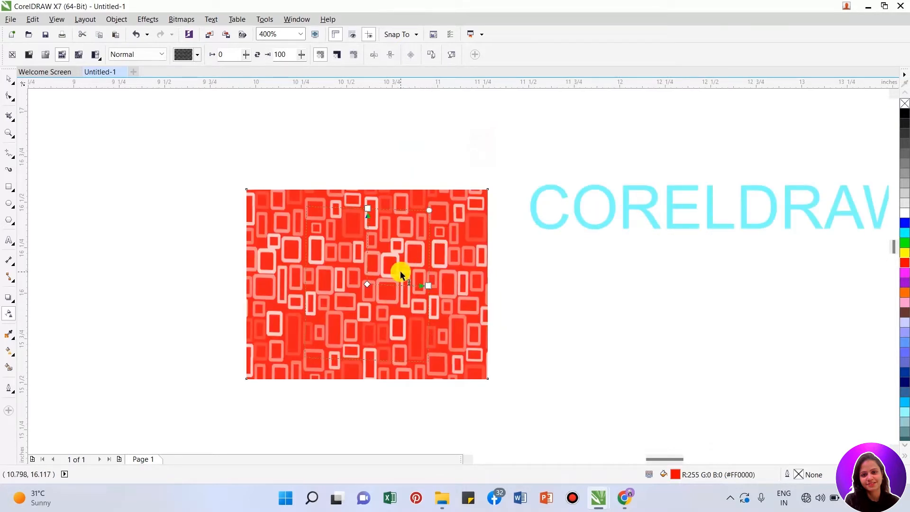
- Try the Freehand Scribbles vector pattern as the red rectangle's transparency
{"action": "scroll", "coordinate": [427, 263], "scroll_direction": "up", "scroll_amount": 1}
{"action": "scroll", "coordinate": [435, 253], "scroll_direction": "down", "scroll_amount": 1}
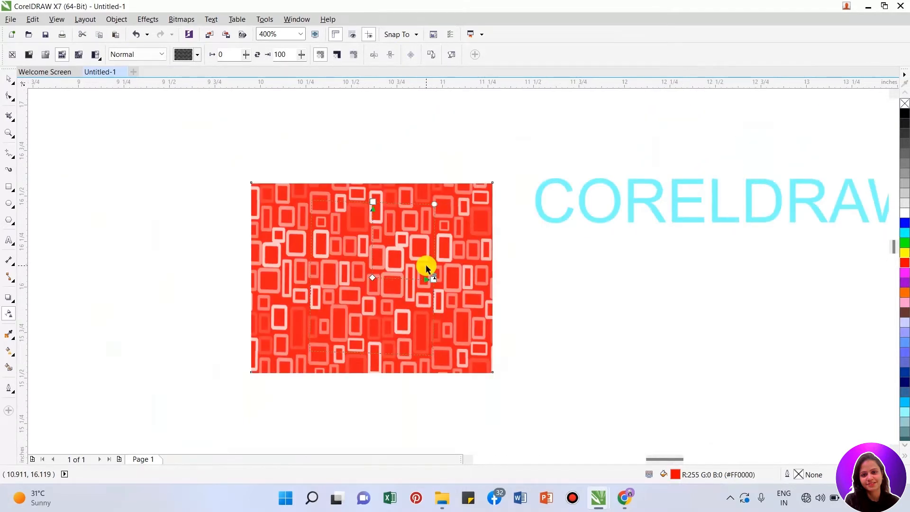
{"action": "scroll", "coordinate": [426, 268], "scroll_direction": "up", "scroll_amount": 1}
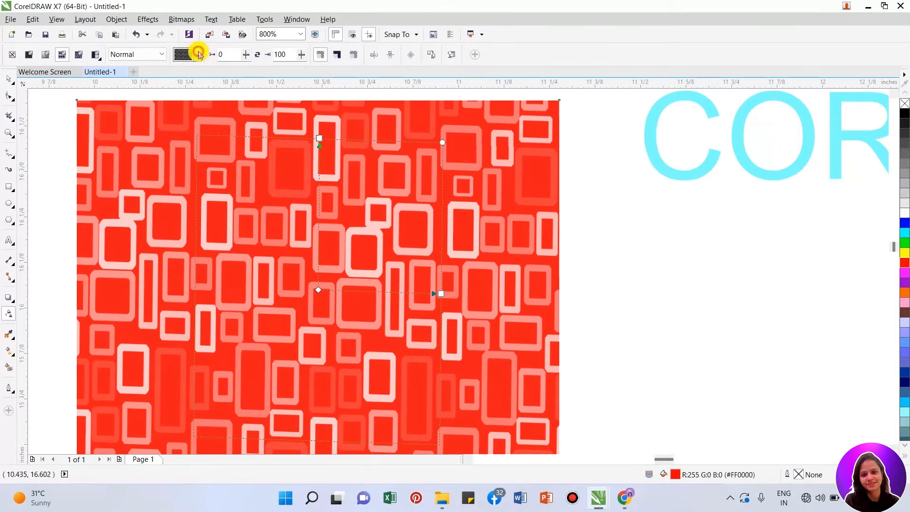
{"action": "left_click", "coordinate": [198, 54]}
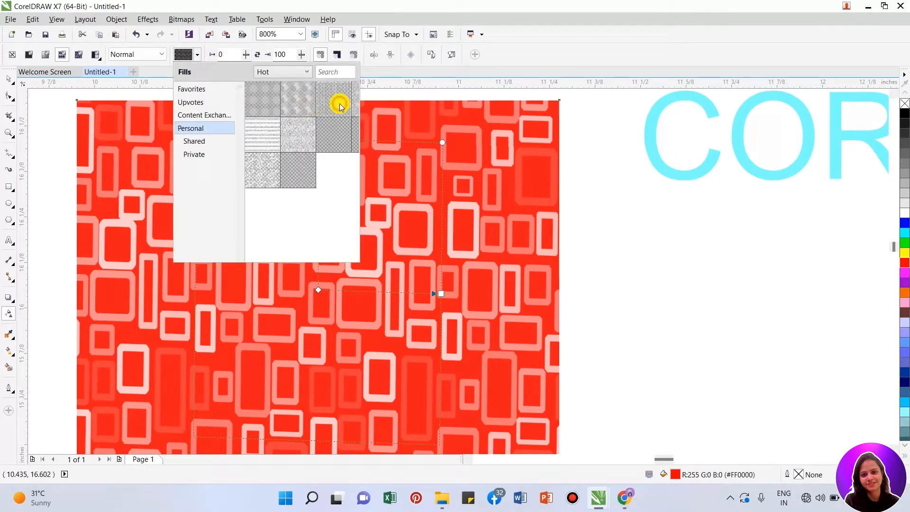
{"action": "mouse_move", "coordinate": [333, 111]}
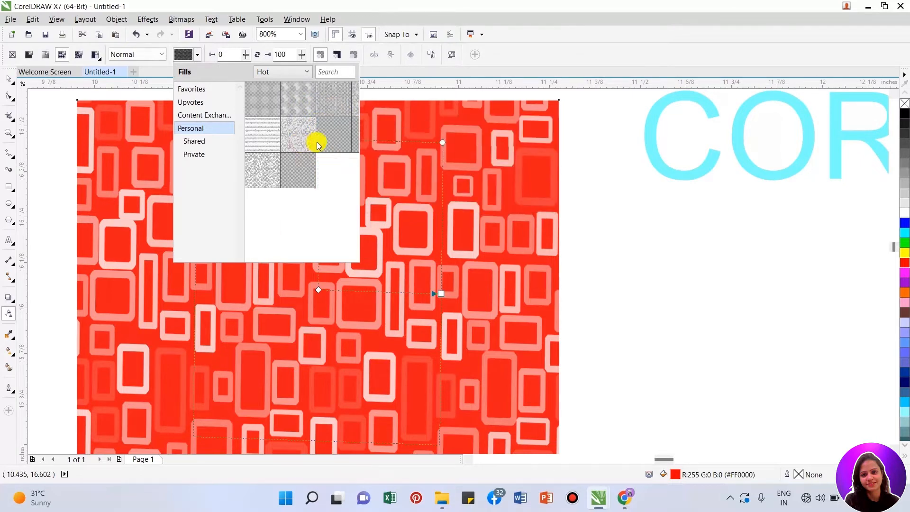
{"action": "mouse_move", "coordinate": [325, 144]}
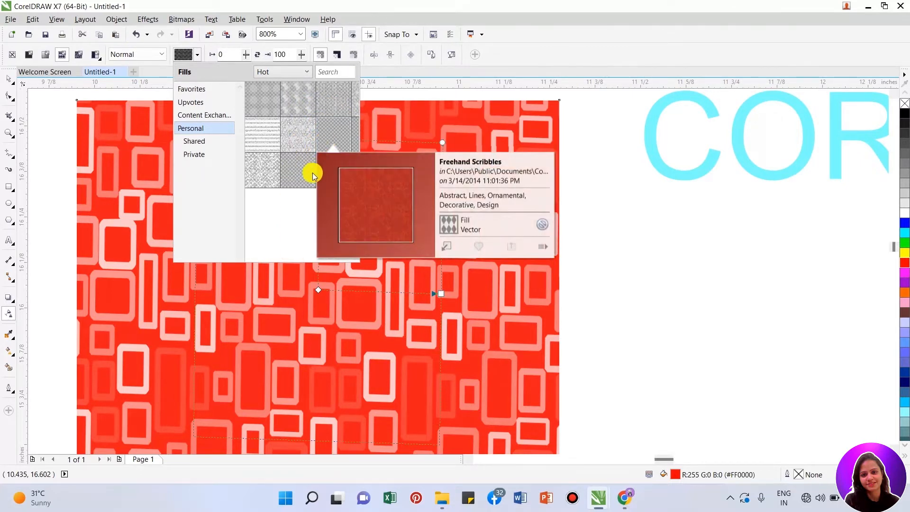
{"action": "left_click", "coordinate": [446, 246]}
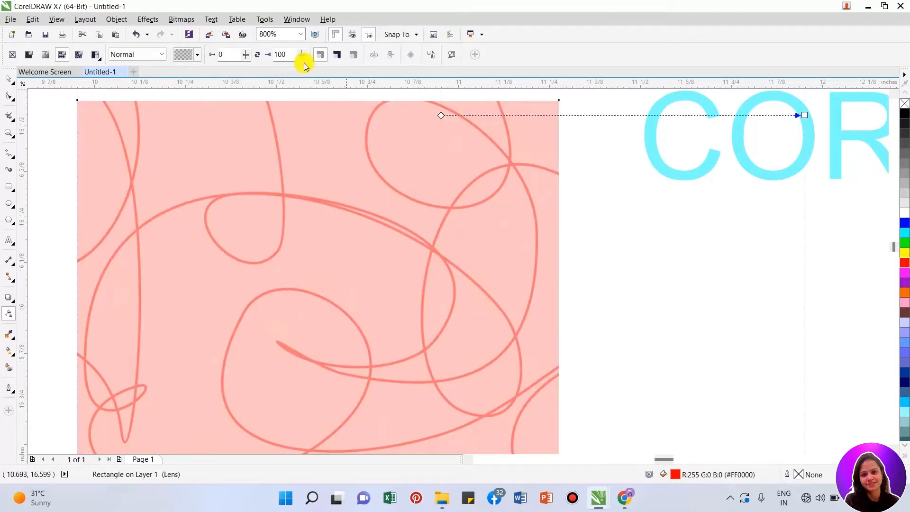
- Replace the rectangle's transparency with the vector pattern of large organic shapes from the personal fills
{"action": "left_click", "coordinate": [197, 56]}
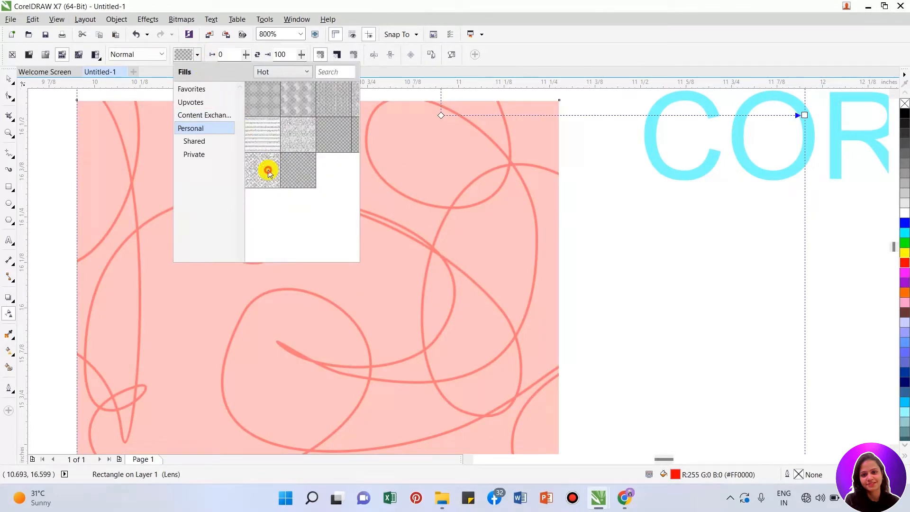
{"action": "mouse_move", "coordinate": [264, 172]}
{"action": "left_click", "coordinate": [374, 279]}
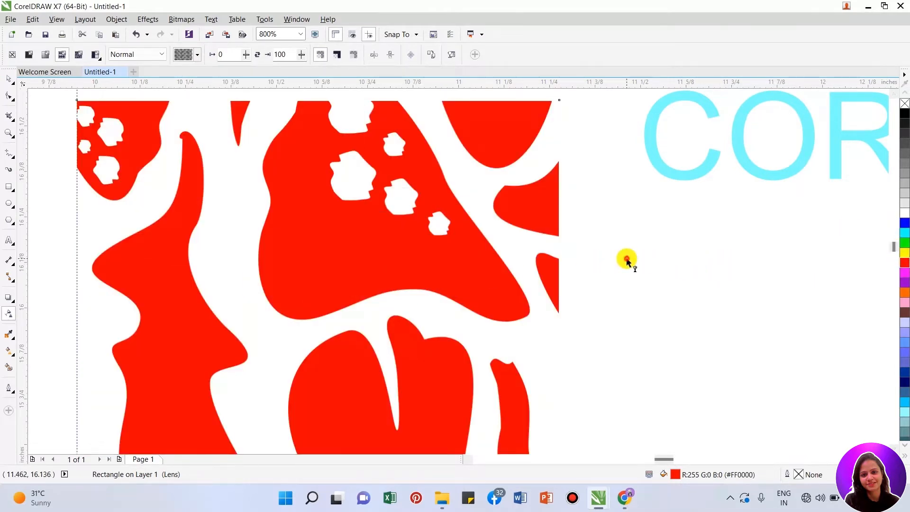
- Try several fill colours, including white, pink and yellow, on the patterned rectangle and return its fill to red
{"action": "key", "text": "space"}
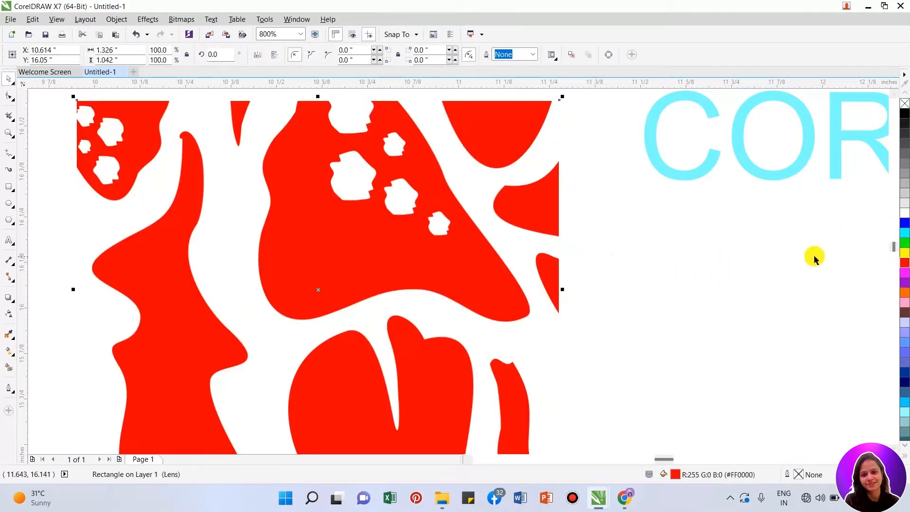
{"action": "left_click", "coordinate": [905, 221]}
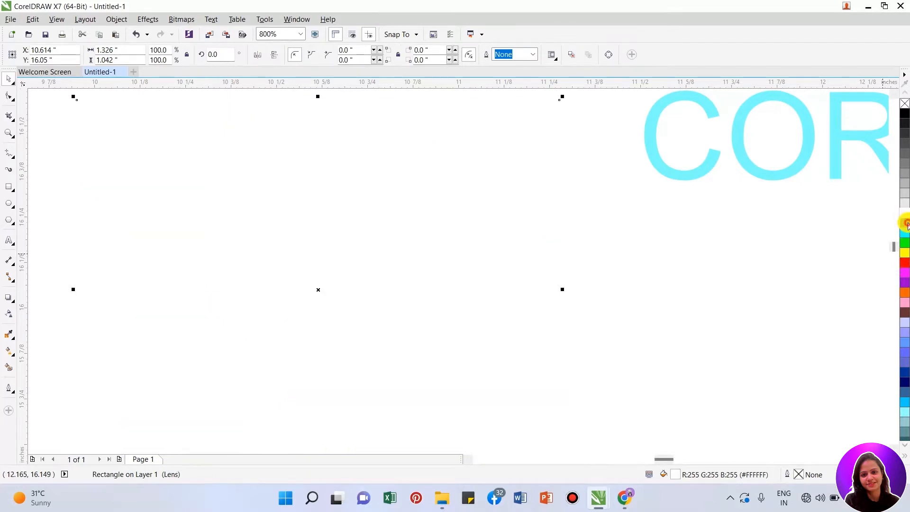
{"action": "left_click", "coordinate": [907, 227]}
{"action": "left_click", "coordinate": [906, 233]}
{"action": "left_click", "coordinate": [906, 253]}
{"action": "left_click", "coordinate": [906, 283]}
{"action": "scroll", "coordinate": [391, 234], "scroll_direction": "down", "scroll_amount": 2}
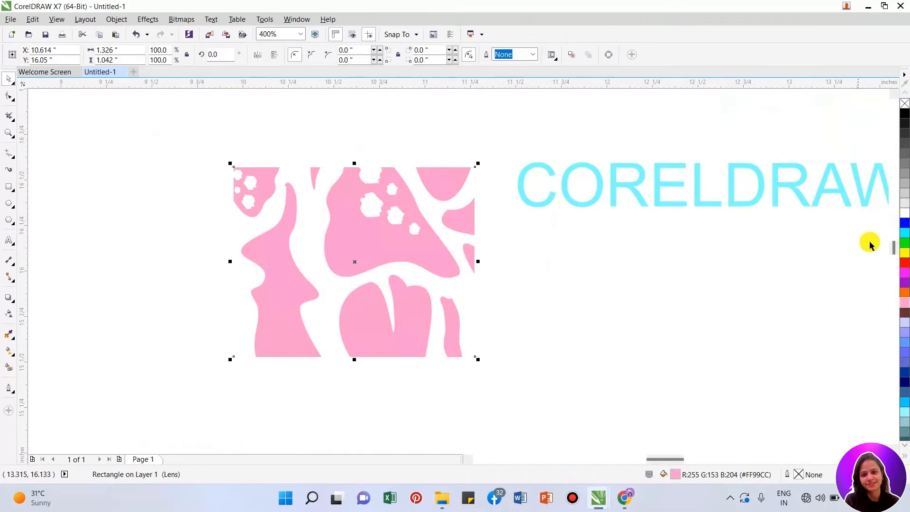
{"action": "left_click", "coordinate": [906, 224]}
{"action": "left_click", "coordinate": [905, 251]}
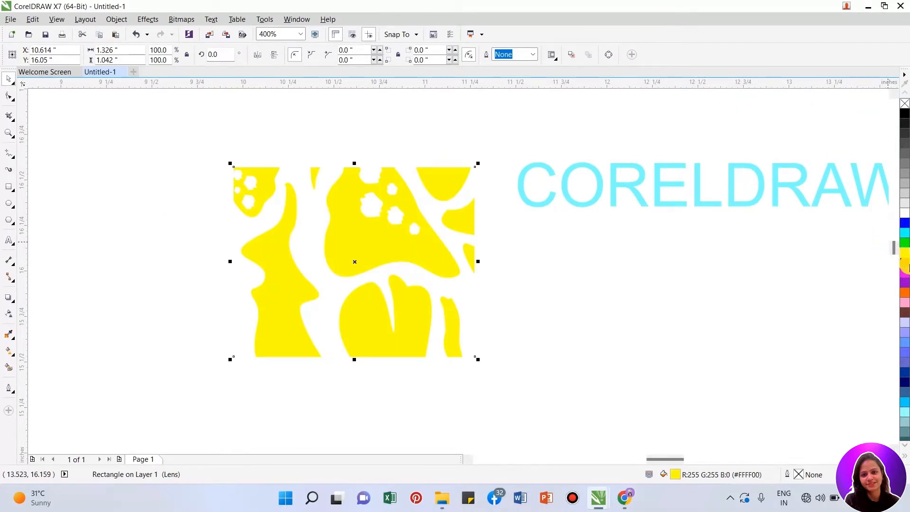
{"action": "left_click", "coordinate": [906, 272]}
{"action": "left_click", "coordinate": [906, 263]}
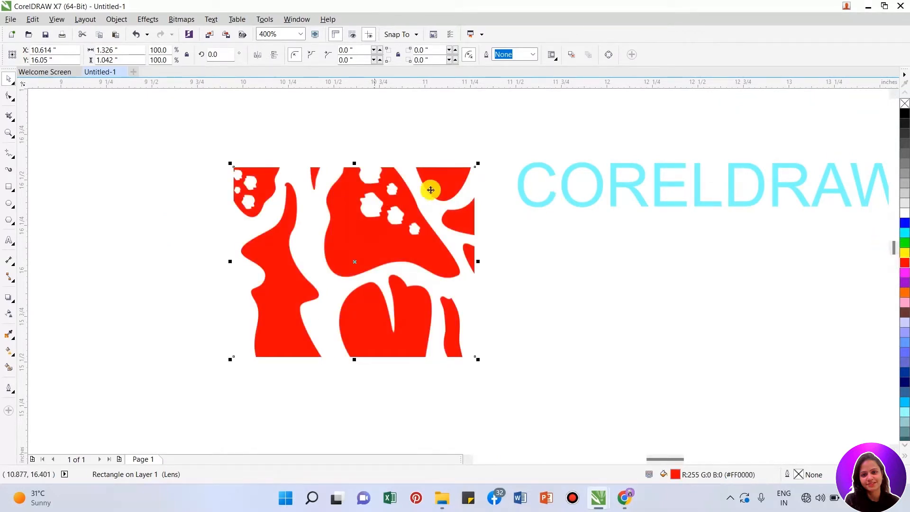
- Set the foreground transparency of the rectangle's vector pattern to 14
{"action": "double_click", "coordinate": [349, 191]}
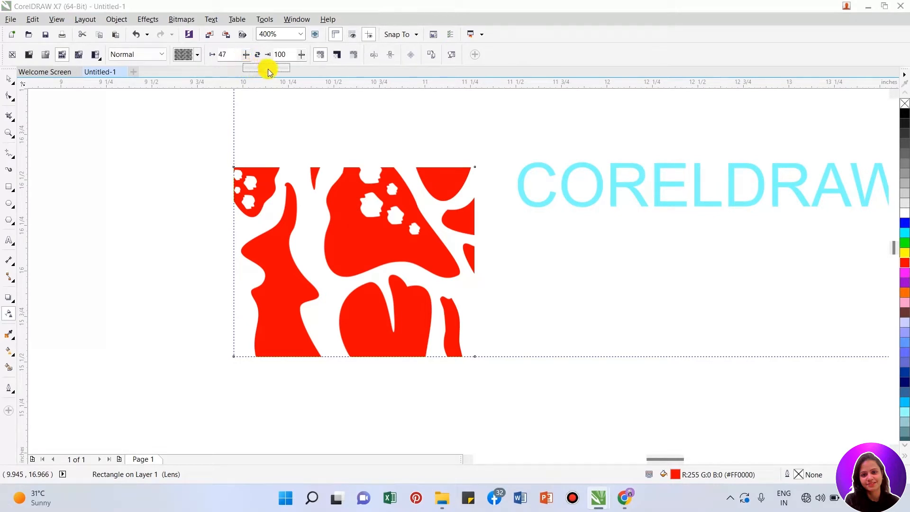
{"action": "left_click_drag", "start_coordinate": [268, 71], "coordinate": [274, 71]}
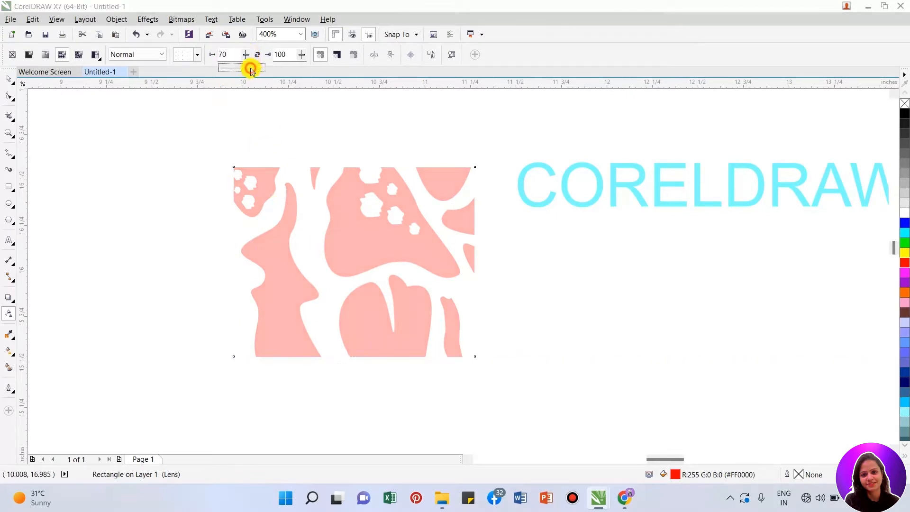
{"action": "left_click_drag", "start_coordinate": [258, 71], "coordinate": [223, 67]}
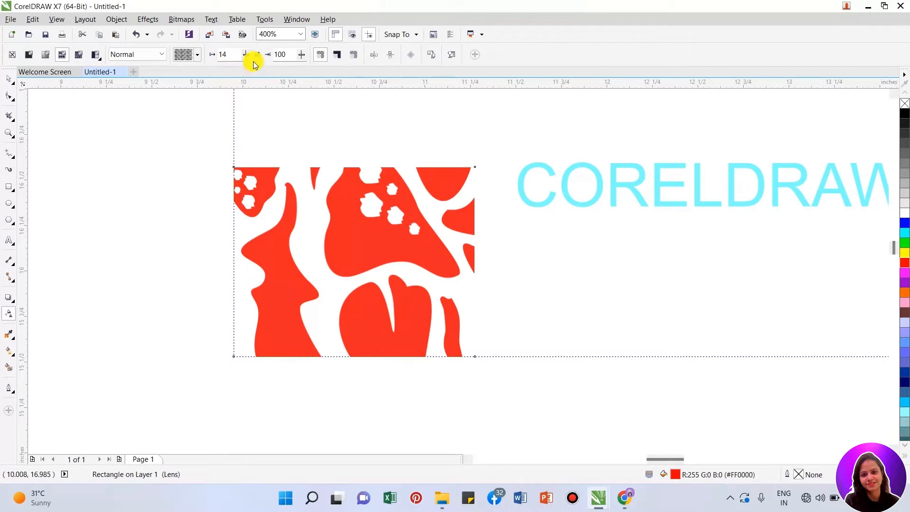
- Try background transparency values such as 39, 18 and 69 on the pattern and return it to 100
{"action": "left_click", "coordinate": [303, 55]}
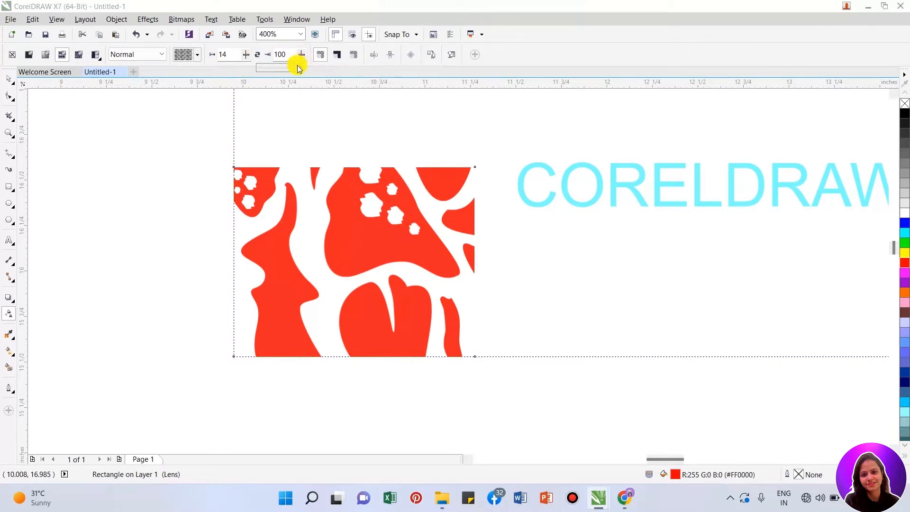
{"action": "left_click_drag", "start_coordinate": [300, 71], "coordinate": [277, 75]}
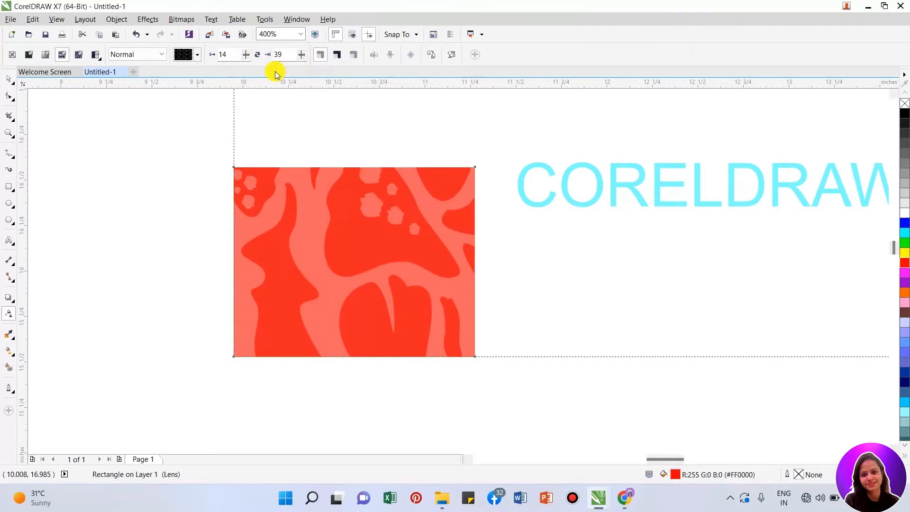
{"action": "left_click", "coordinate": [303, 56]}
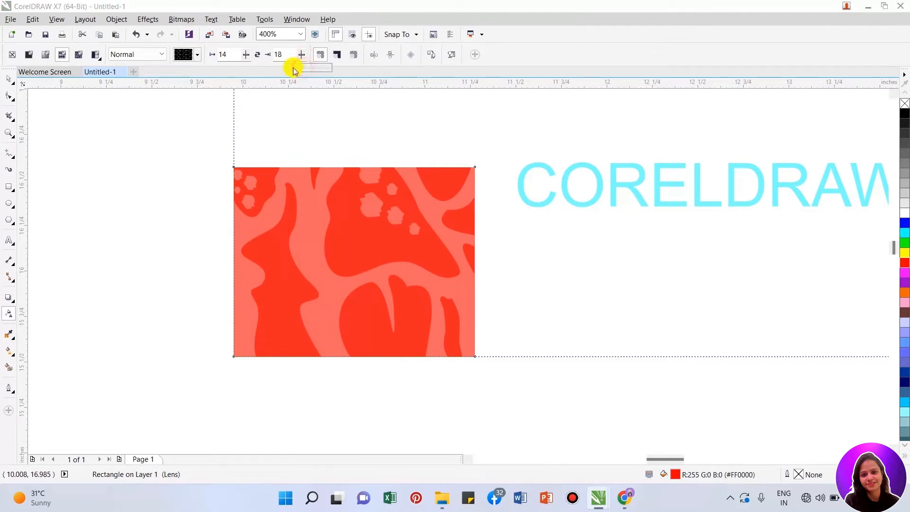
{"action": "left_click", "coordinate": [287, 66]}
{"action": "left_click", "coordinate": [301, 56]}
{"action": "left_click_drag", "start_coordinate": [305, 68], "coordinate": [331, 70]}
{"action": "left_click", "coordinate": [301, 55]}
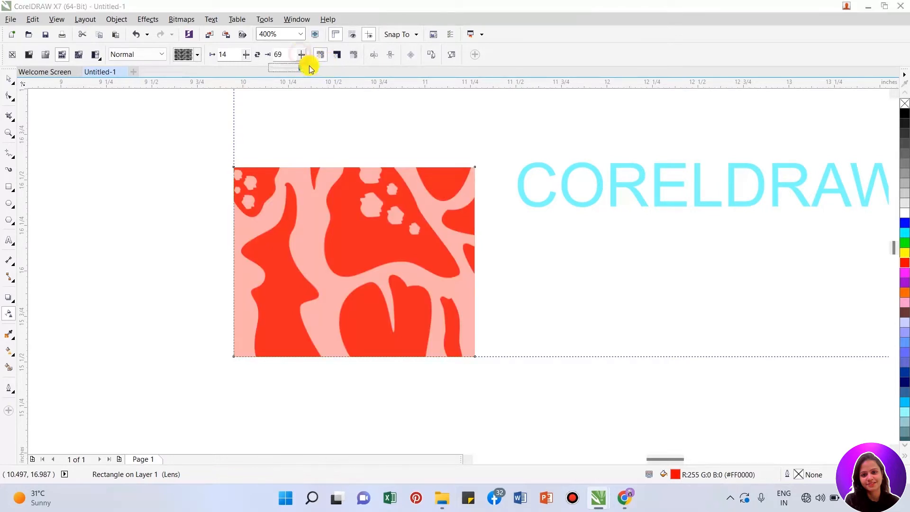
{"action": "left_click_drag", "start_coordinate": [302, 68], "coordinate": [317, 71]}
{"action": "left_click", "coordinate": [304, 56]}
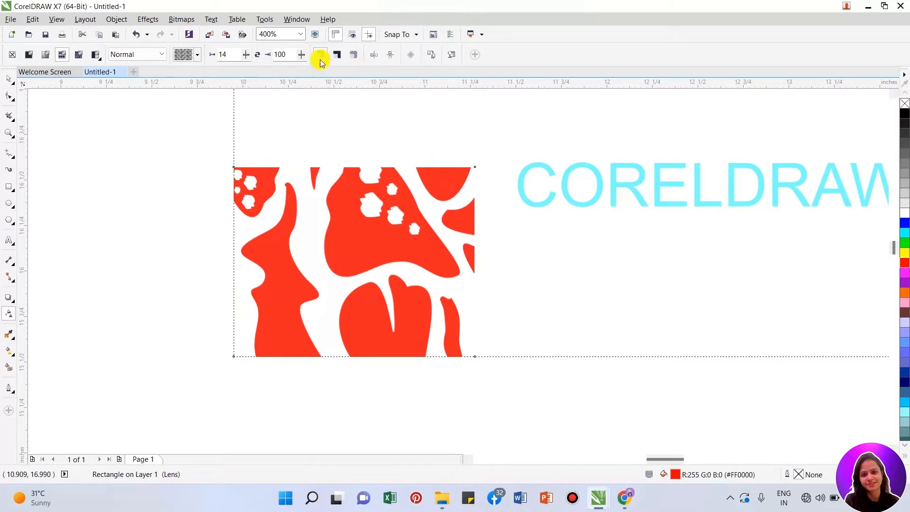
- Try the vector pattern transparency on outline only and fill only, and switch the rectangle to a bitmap pattern transparency
{"action": "left_click", "coordinate": [353, 55]}
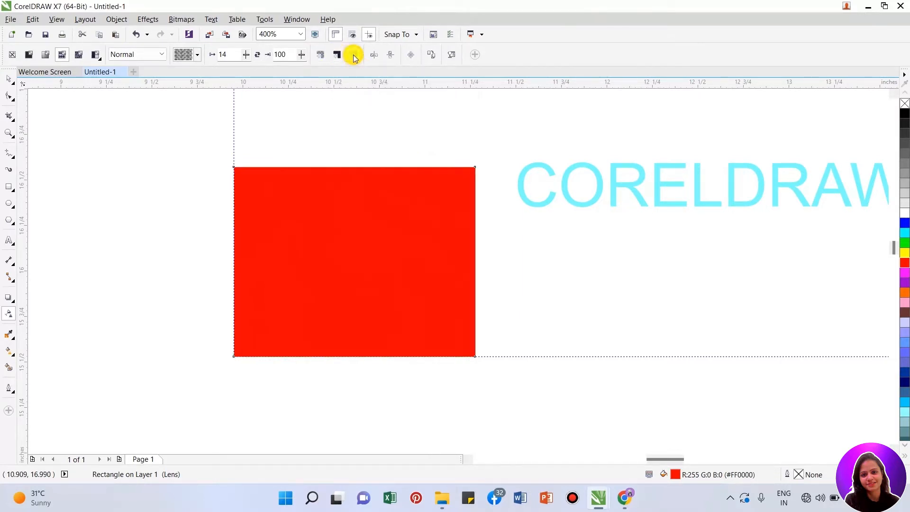
{"action": "left_click", "coordinate": [339, 57]}
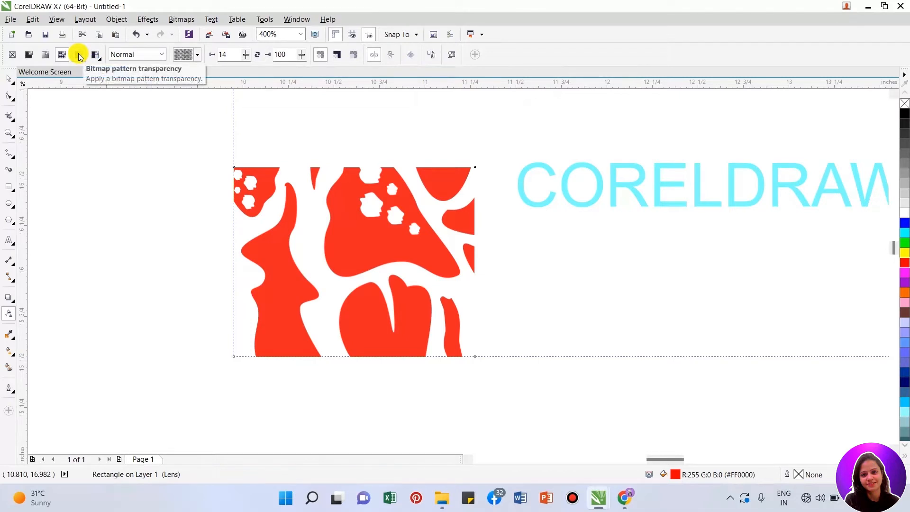
{"action": "left_click", "coordinate": [79, 55]}
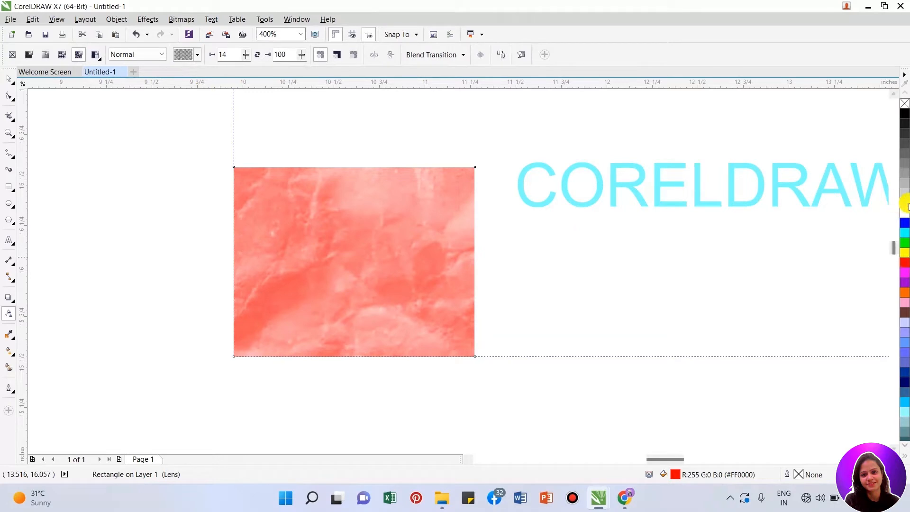
- Recolour the bitmap-patterned rectangle with a medium grey fill (#B3B3B3) after trying a lighter grey
{"action": "left_click", "coordinate": [568, 289]}
{"action": "key", "text": "space"}
{"action": "left_click", "coordinate": [380, 250]}
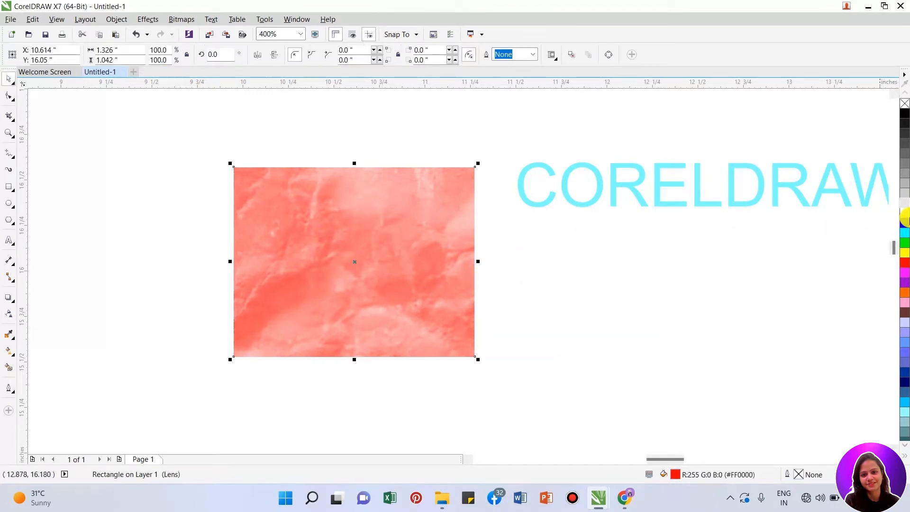
{"action": "left_click", "coordinate": [905, 209]}
{"action": "left_click", "coordinate": [558, 312]}
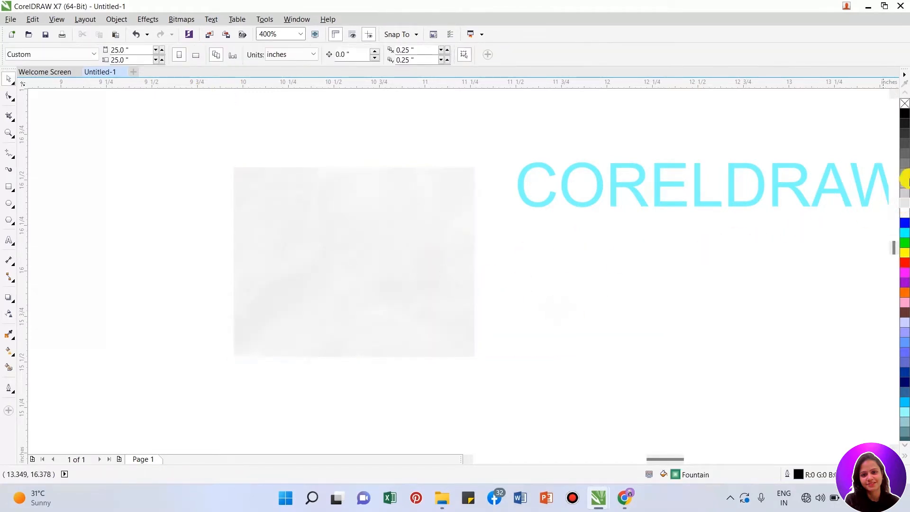
{"action": "left_click", "coordinate": [903, 192]}
{"action": "left_click", "coordinate": [262, 269]}
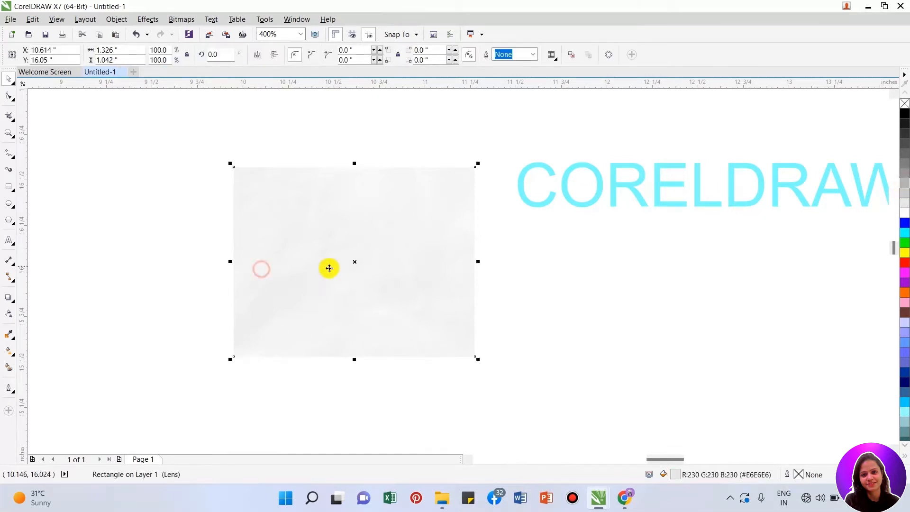
{"action": "left_click", "coordinate": [902, 185]}
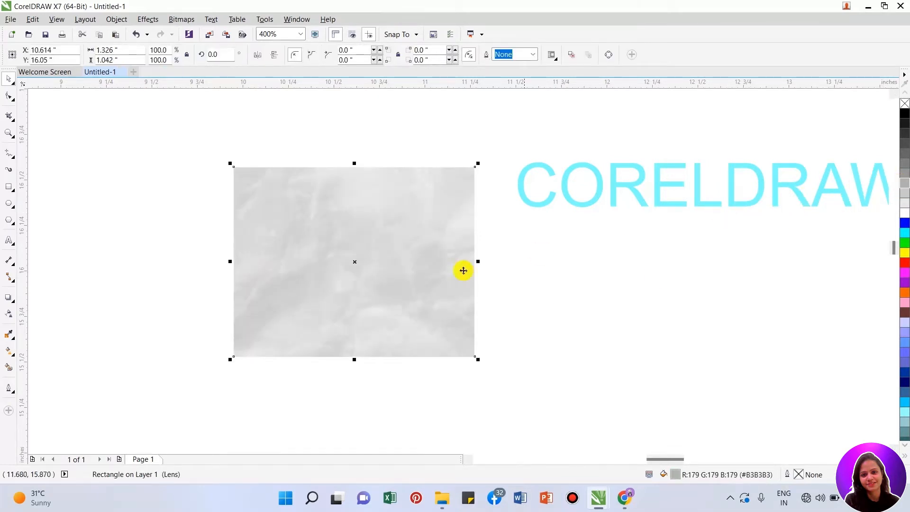
- Apply the Tin Tile bitmap pattern as the grey rectangle's transparency
{"action": "left_click", "coordinate": [9, 314]}
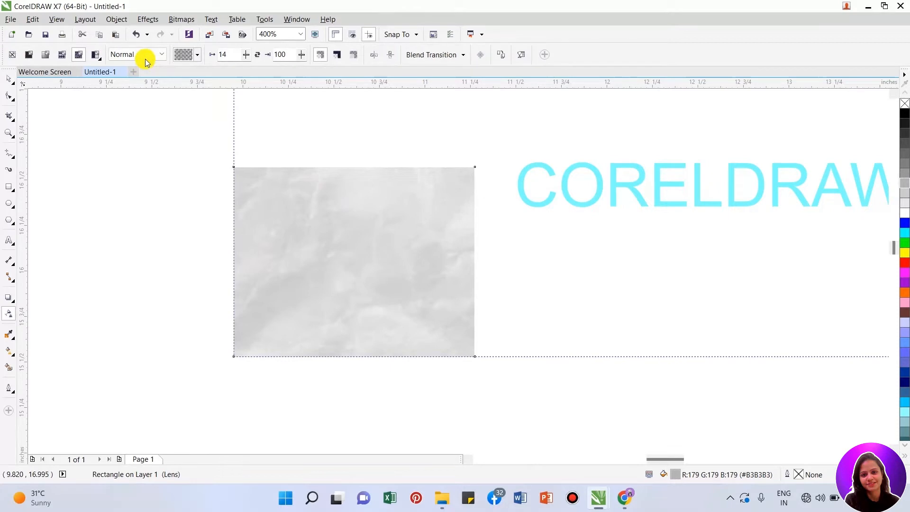
{"action": "left_click", "coordinate": [162, 55]}
{"action": "left_click", "coordinate": [189, 56]}
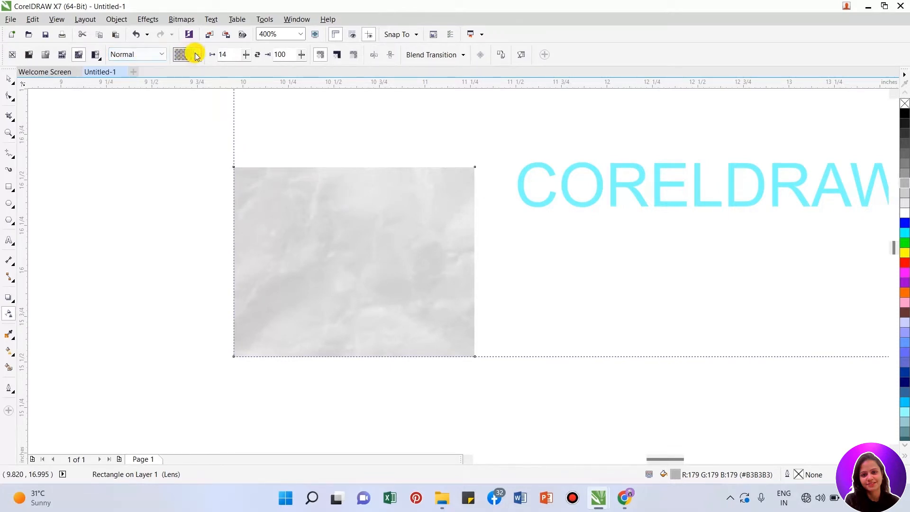
{"action": "left_click", "coordinate": [191, 56]}
{"action": "mouse_move", "coordinate": [295, 131]}
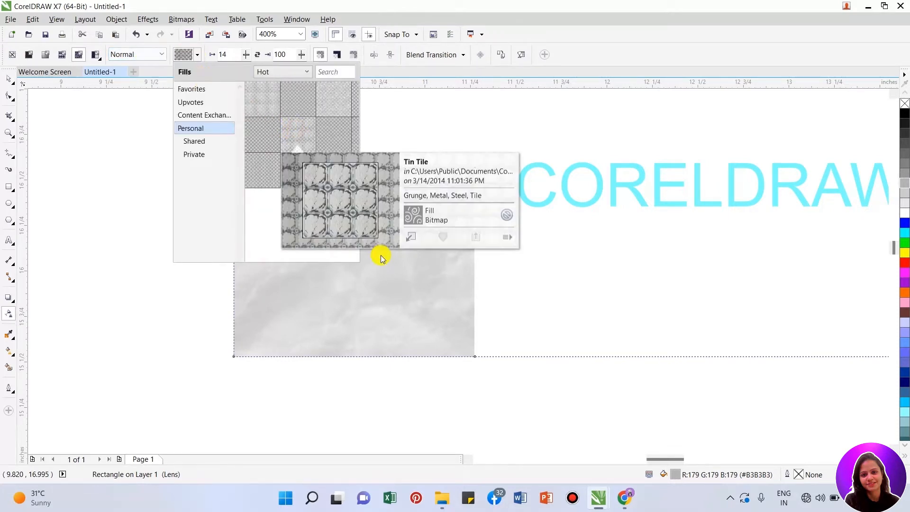
{"action": "left_click", "coordinate": [409, 239]}
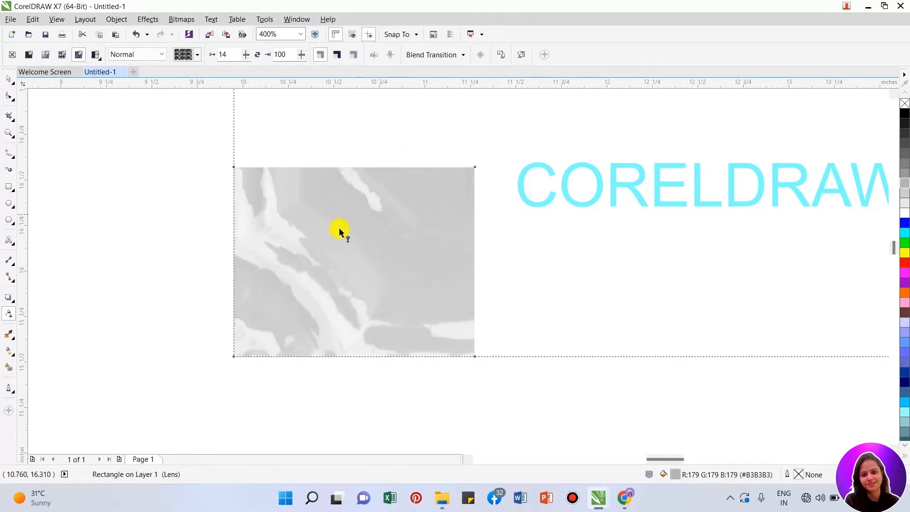
- Fill the Tin Tile patterned rectangle with purple (#9900CC) and return to the Transparency tool
{"action": "left_click", "coordinate": [534, 339]}
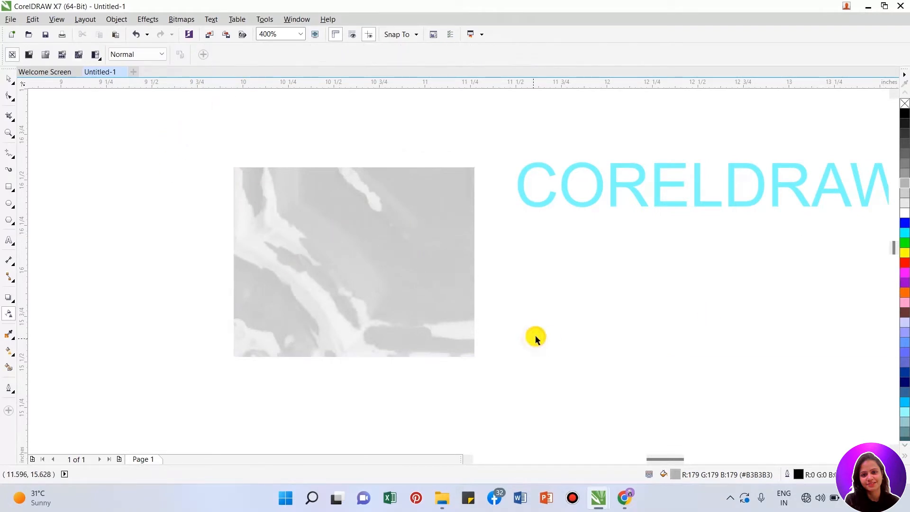
{"action": "key", "text": "space"}
{"action": "left_click", "coordinate": [398, 266]}
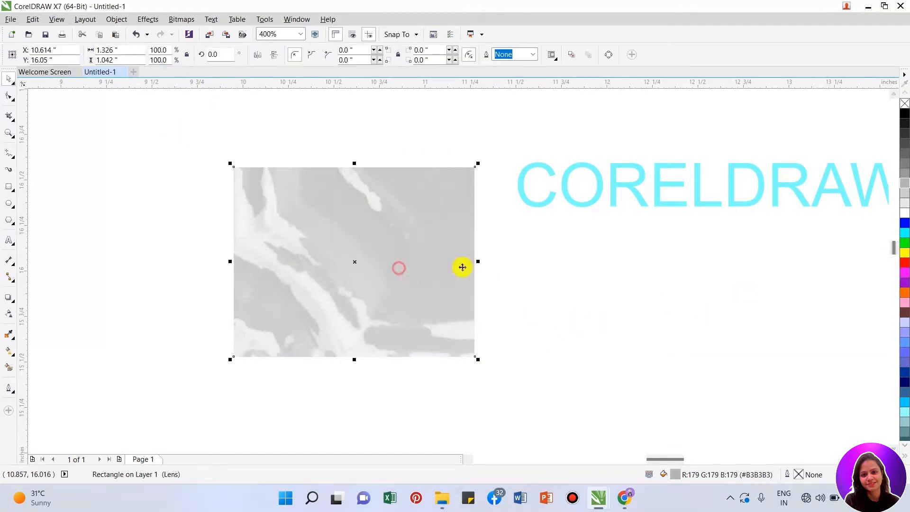
{"action": "left_click", "coordinate": [904, 283]}
{"action": "key", "text": "space"}
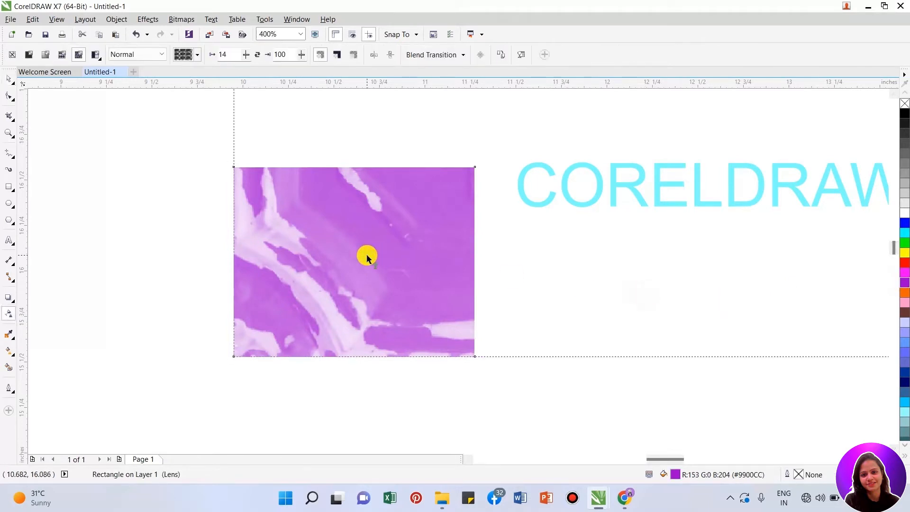
- Apply the Cereal and Milk bitmap pattern as the purple rectangle's transparency
{"action": "left_click", "coordinate": [199, 54]}
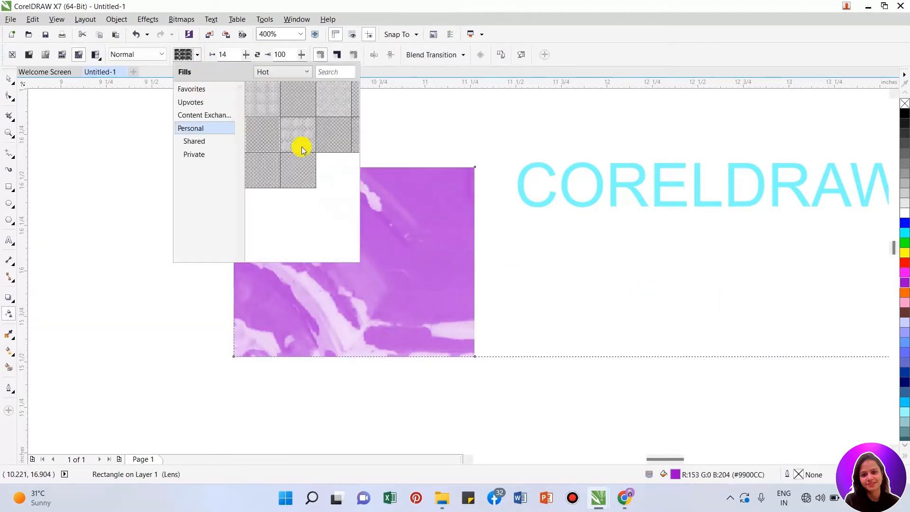
{"action": "mouse_move", "coordinate": [326, 95]}
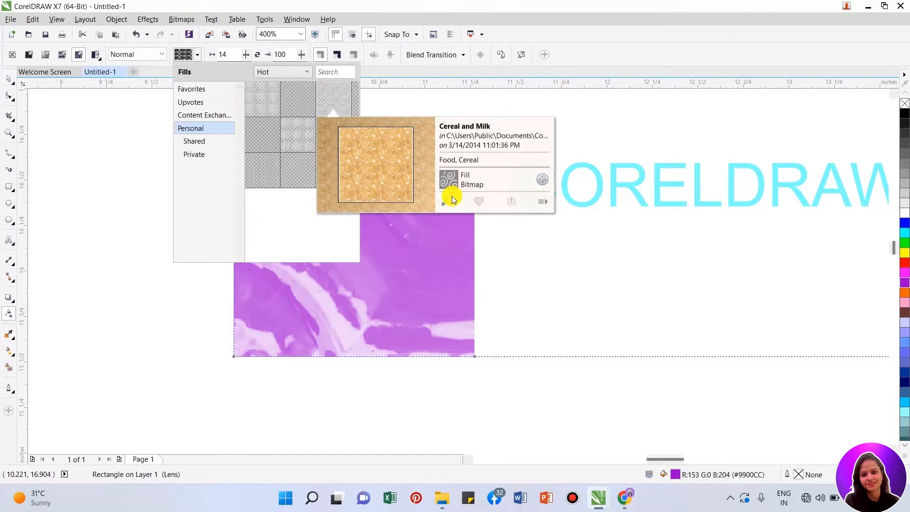
{"action": "left_click", "coordinate": [446, 200]}
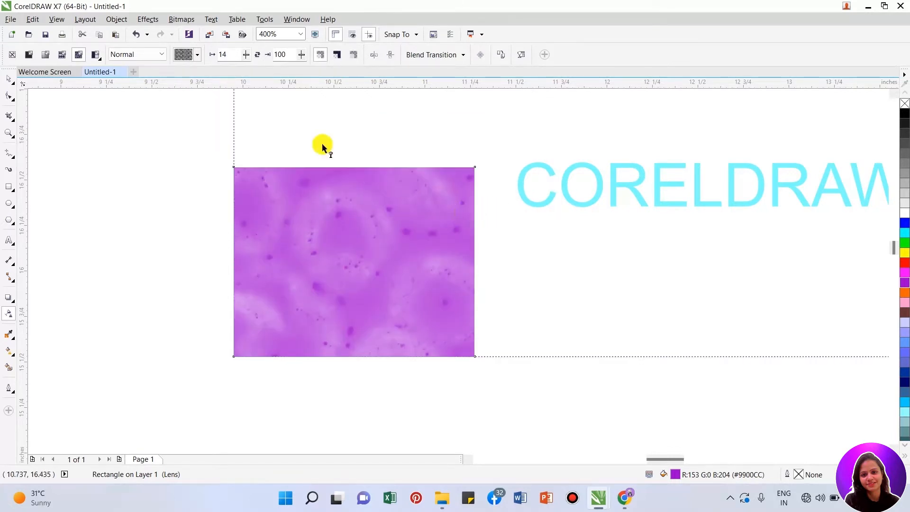
- Try low and high foreground transparency values on the bitmap pattern, then set the foreground to 38 and the background to 92
{"action": "left_click", "coordinate": [250, 57]}
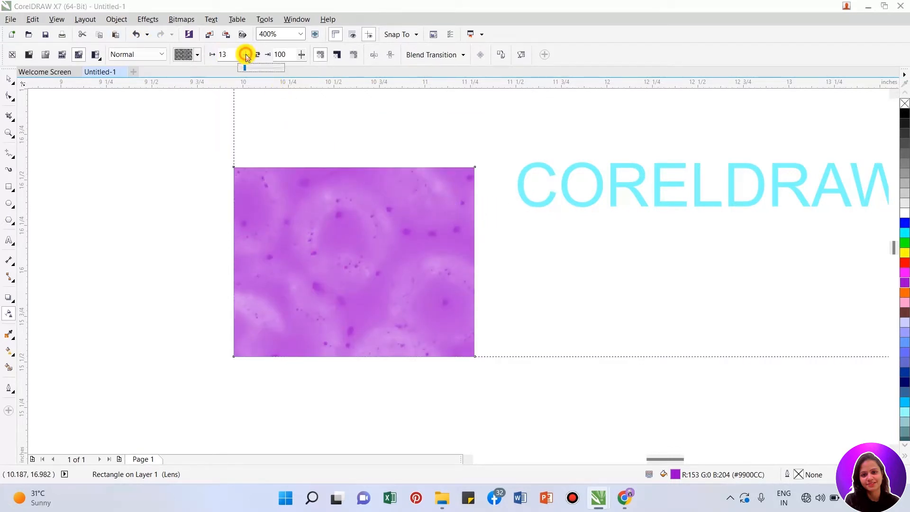
{"action": "left_click_drag", "start_coordinate": [243, 67], "coordinate": [241, 67]}
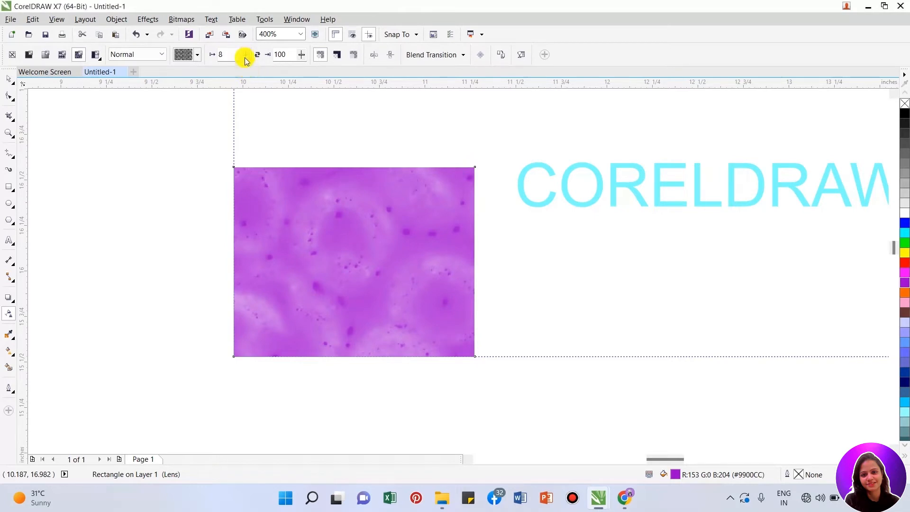
{"action": "left_click", "coordinate": [248, 56]}
{"action": "left_click_drag", "start_coordinate": [247, 71], "coordinate": [276, 73]}
{"action": "left_click", "coordinate": [245, 56]}
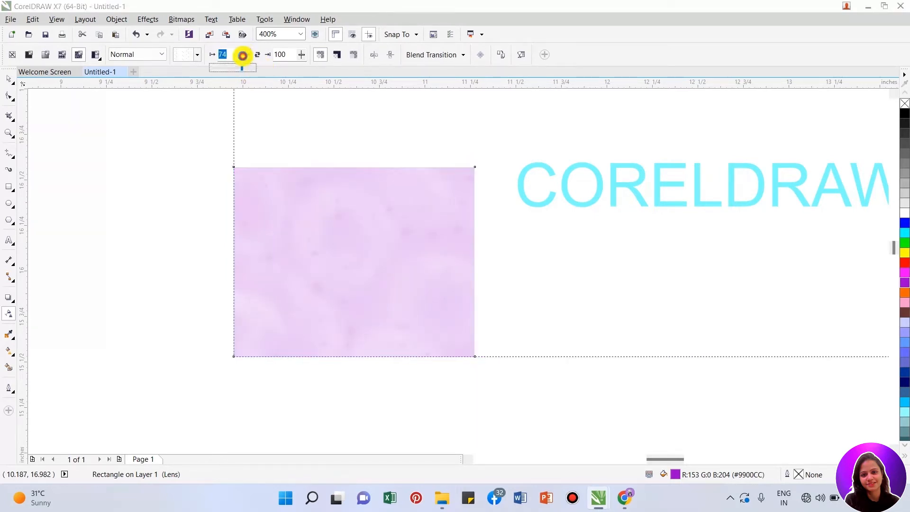
{"action": "left_click_drag", "start_coordinate": [232, 74], "coordinate": [227, 72]}
{"action": "left_click", "coordinate": [303, 55]}
{"action": "left_click_drag", "start_coordinate": [287, 70], "coordinate": [282, 70]}
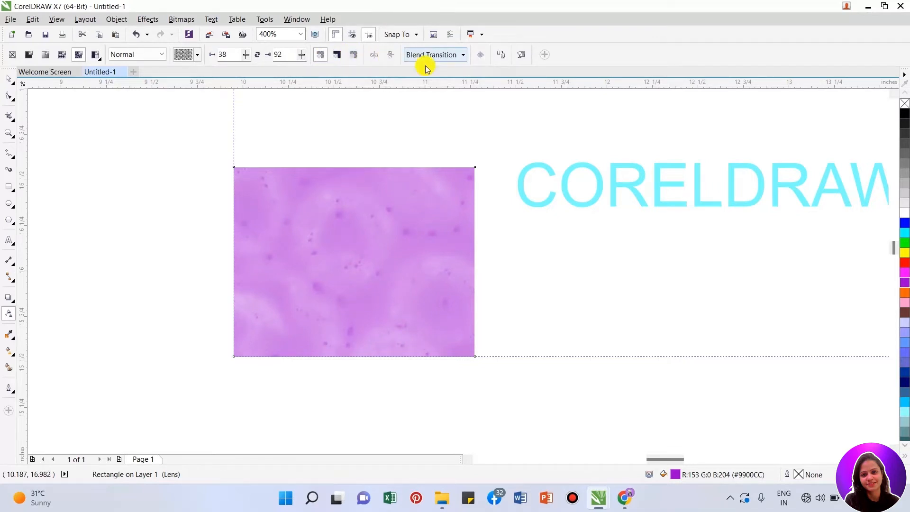
- Enable Luminance in the pattern's blend transition options, try -51, and set it to 16
{"action": "left_click", "coordinate": [463, 56]}
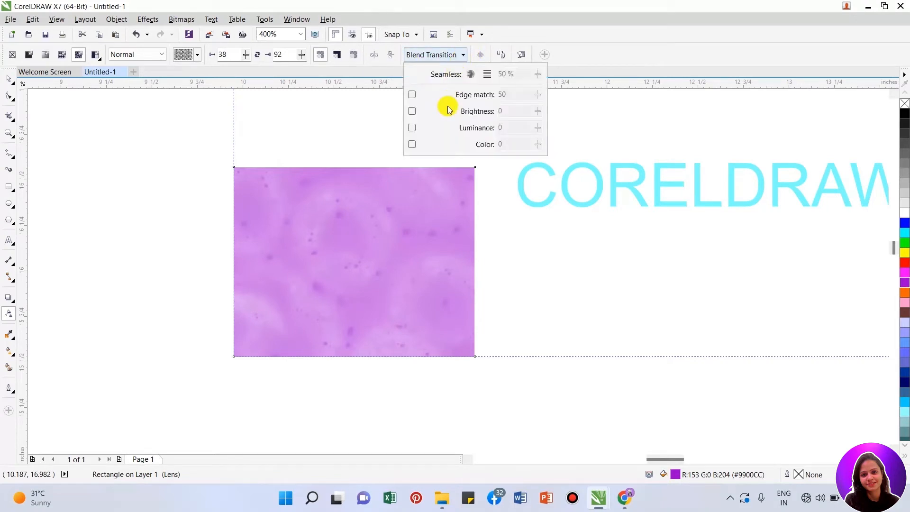
{"action": "left_click", "coordinate": [413, 128]}
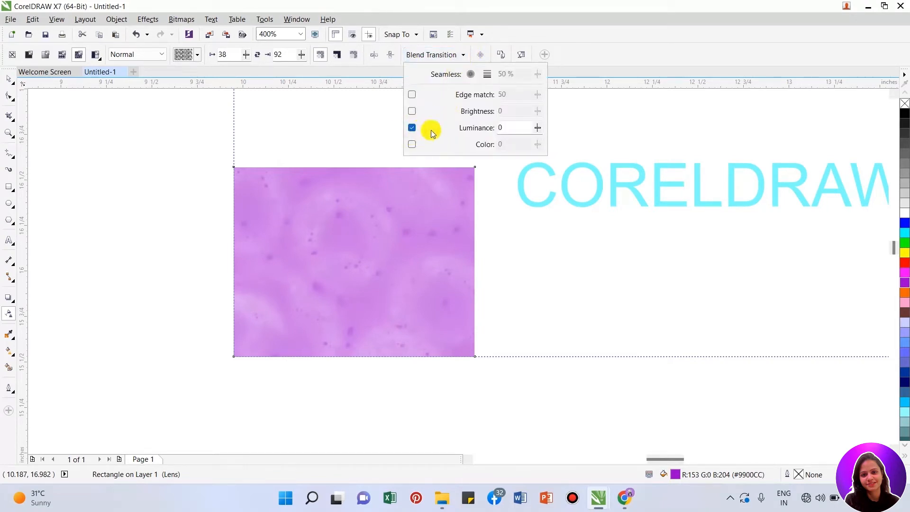
{"action": "left_click", "coordinate": [539, 128]}
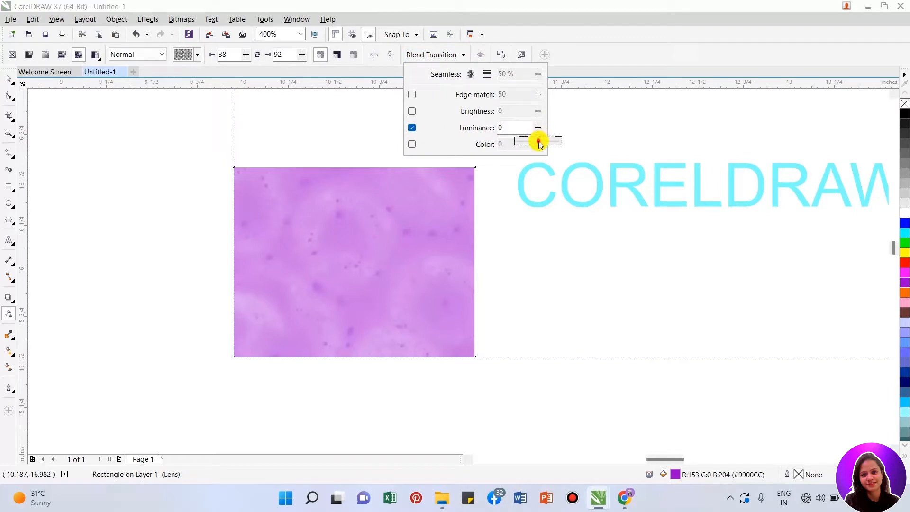
{"action": "left_click", "coordinate": [527, 142]}
{"action": "left_click", "coordinate": [538, 129]}
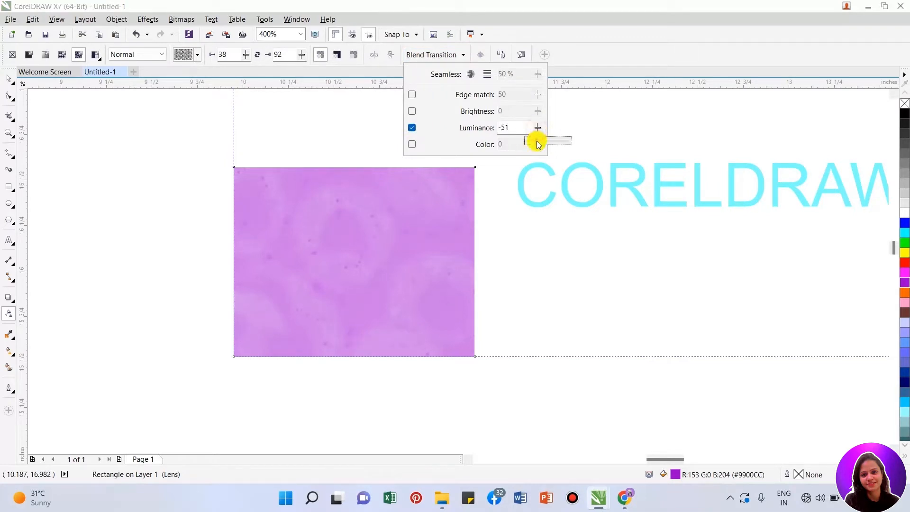
{"action": "left_click_drag", "start_coordinate": [548, 141], "coordinate": [551, 140]}
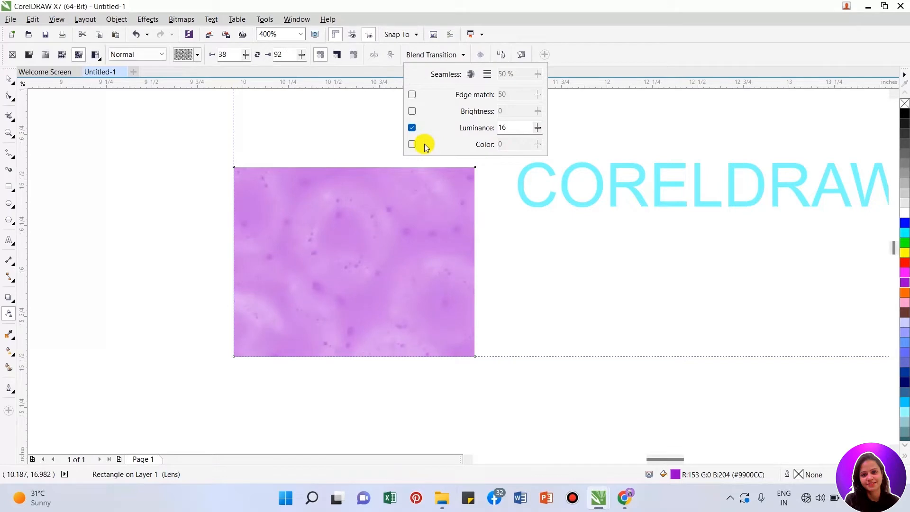
{"action": "left_click", "coordinate": [564, 116]}
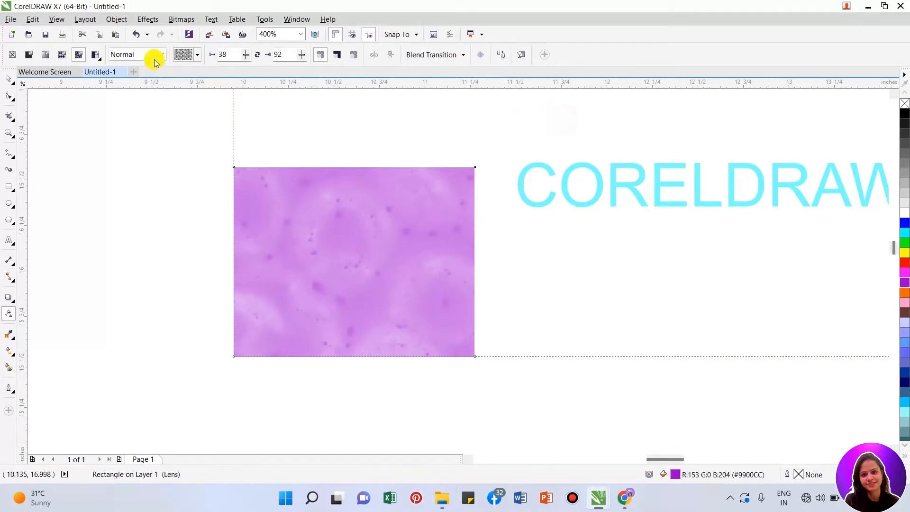
- Switch the rectangle to a two-color pattern transparency, shrink the circle pattern's tile, and move the tile's centre onto the rectangle
{"action": "left_click", "coordinate": [96, 55]}
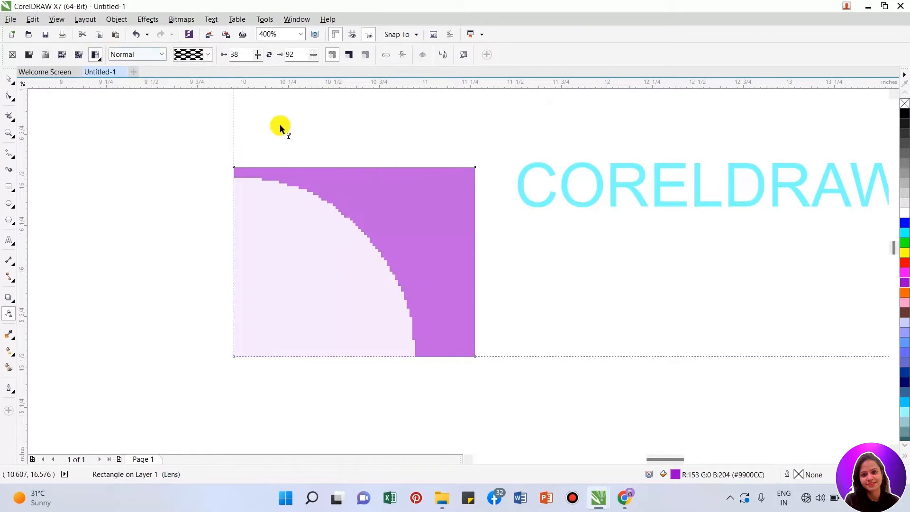
{"action": "scroll", "coordinate": [406, 214], "scroll_direction": "down", "scroll_amount": 5}
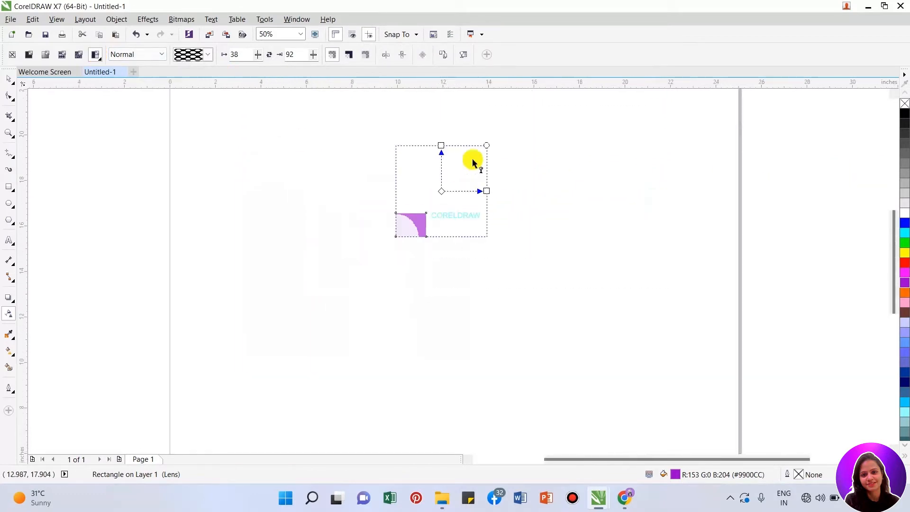
{"action": "left_click_drag", "start_coordinate": [487, 144], "coordinate": [450, 183]}
{"action": "scroll", "coordinate": [427, 201], "scroll_direction": "up", "scroll_amount": 2}
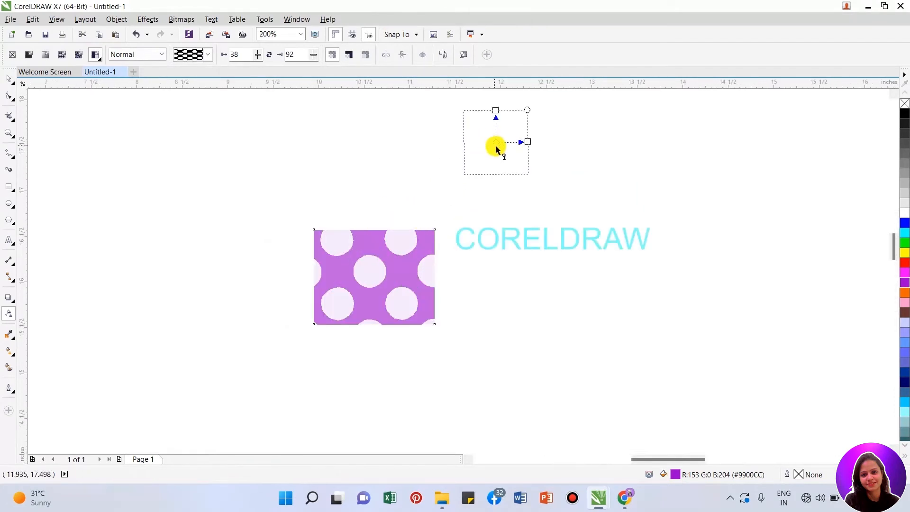
{"action": "left_click_drag", "start_coordinate": [496, 142], "coordinate": [362, 283]}
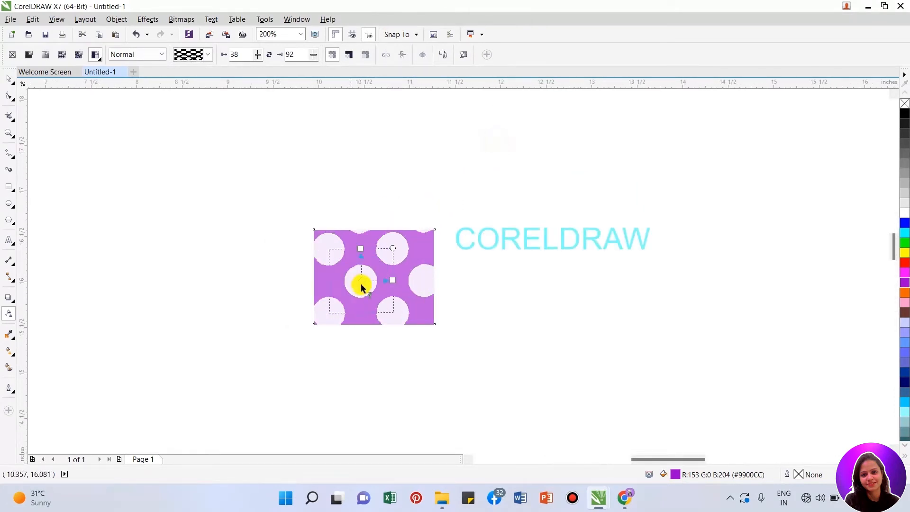
- Shrink the circle pattern's tile further and tilt it slightly for smaller, denser dots
{"action": "scroll", "coordinate": [363, 285], "scroll_direction": "up", "scroll_amount": 1}
{"action": "left_click", "coordinate": [404, 235]}
{"action": "left_click_drag", "start_coordinate": [405, 235], "coordinate": [400, 234]}
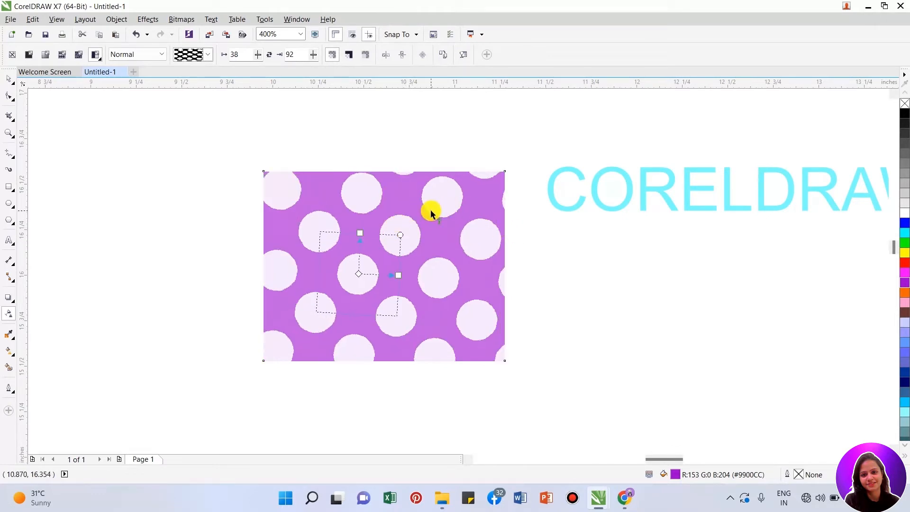
- Try the ring, wavy line and spade two-color patterns as the rectangle's transparency
{"action": "left_click", "coordinate": [207, 55]}
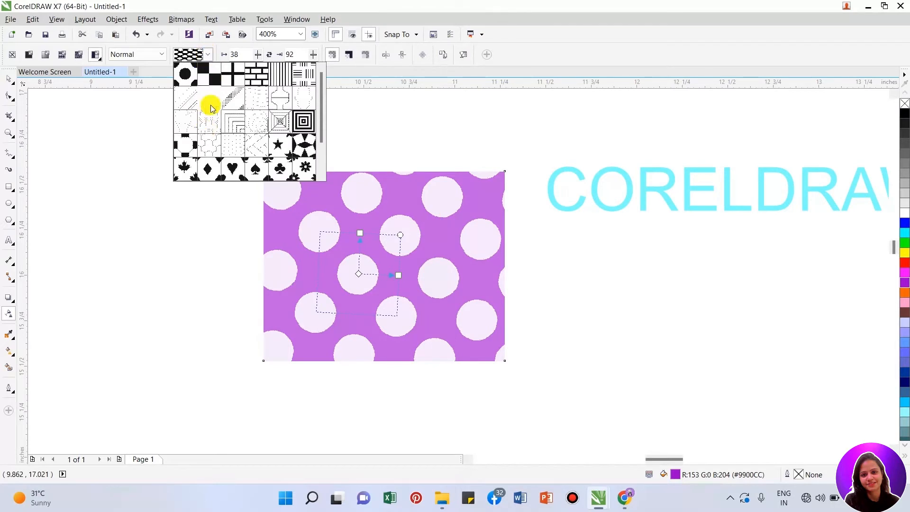
{"action": "left_click", "coordinate": [211, 108]}
{"action": "left_click", "coordinate": [207, 55]}
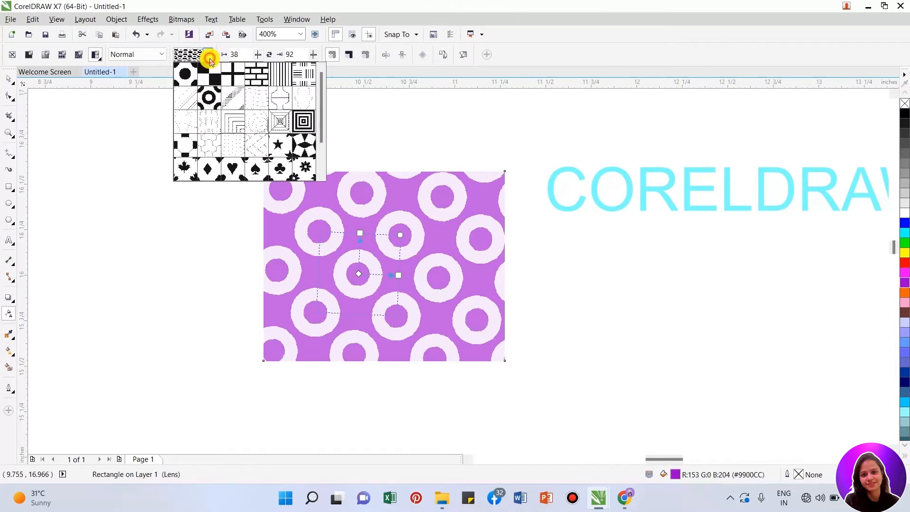
{"action": "left_click", "coordinate": [238, 147]}
{"action": "left_click", "coordinate": [208, 55]}
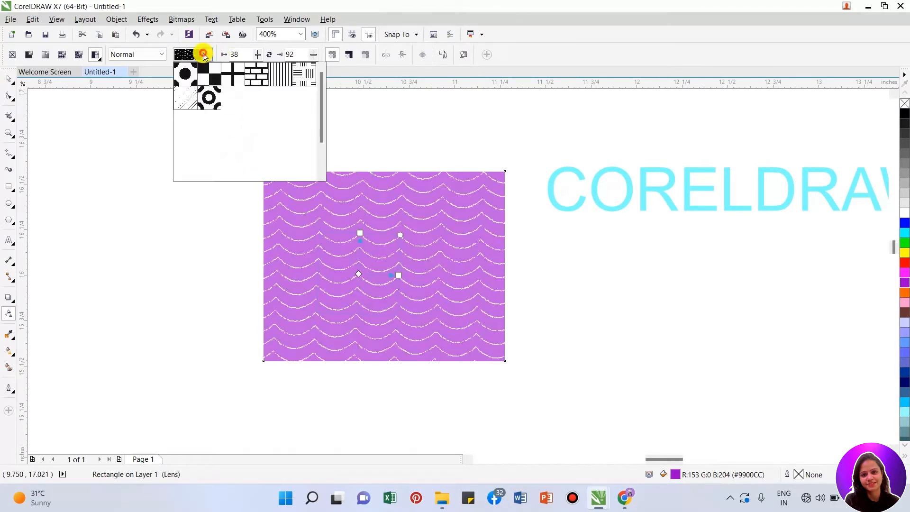
{"action": "left_click", "coordinate": [258, 168]}
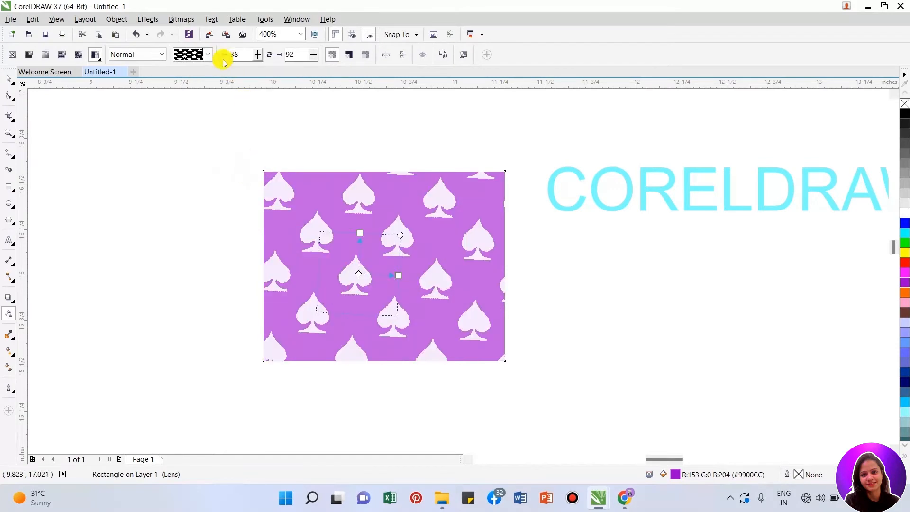
- Try the diagonal lattice, flower and tilted squares two-color patterns as the rectangle's transparency
{"action": "left_click", "coordinate": [207, 55]}
{"action": "scroll", "coordinate": [325, 128], "scroll_direction": "down", "scroll_amount": 2}
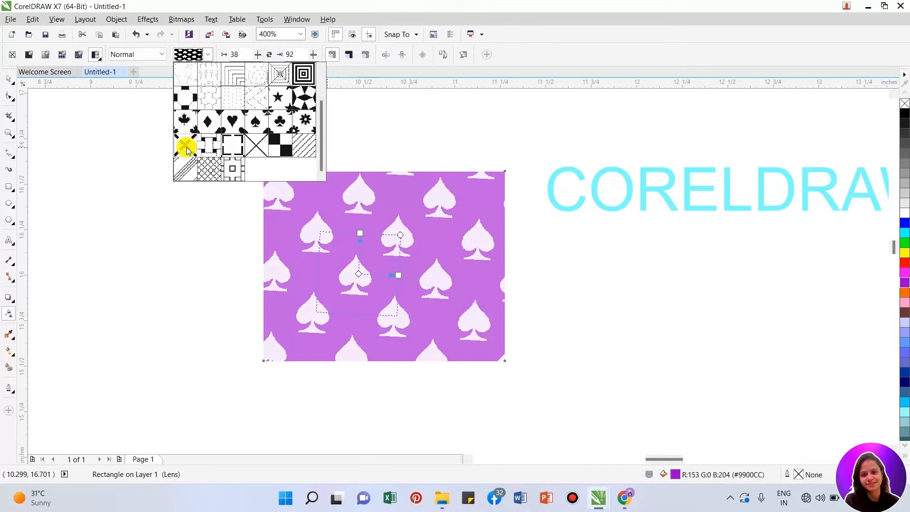
{"action": "left_click", "coordinate": [209, 169]}
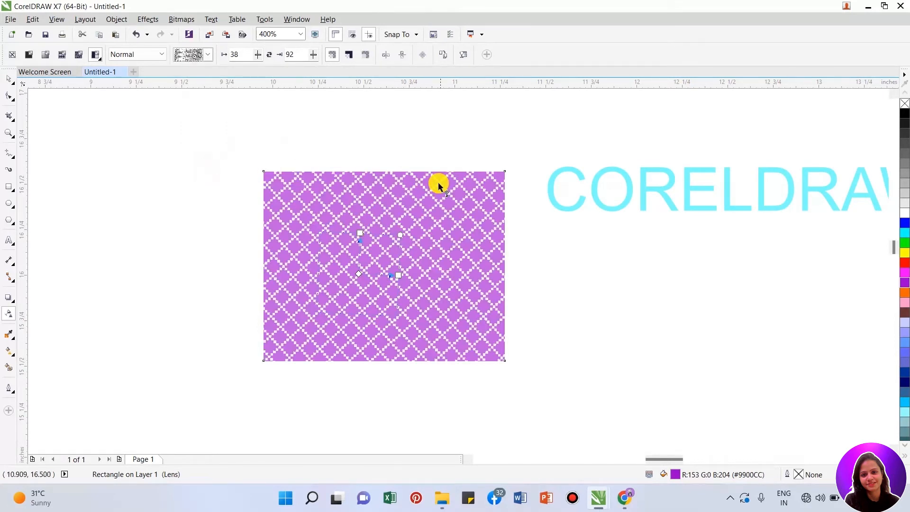
{"action": "left_click", "coordinate": [208, 55]}
{"action": "left_click", "coordinate": [306, 168]}
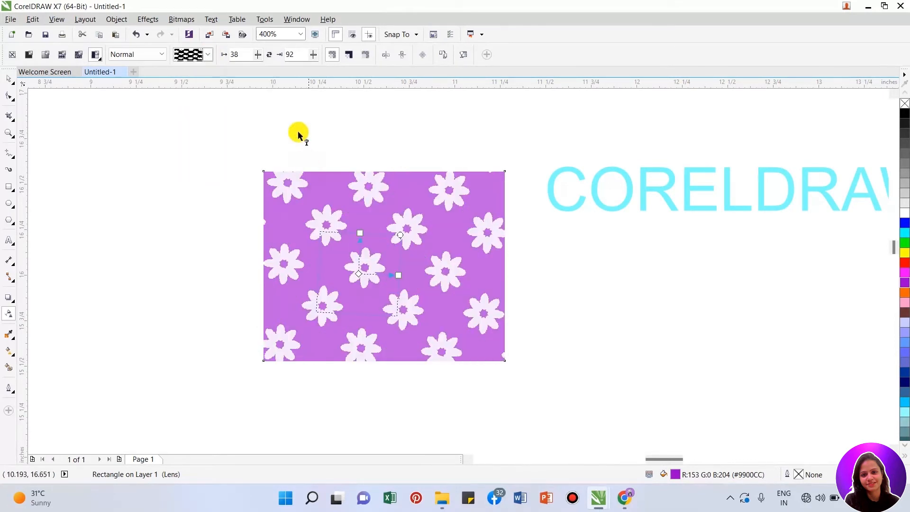
{"action": "left_click", "coordinate": [208, 55]}
{"action": "left_click", "coordinate": [286, 132]}
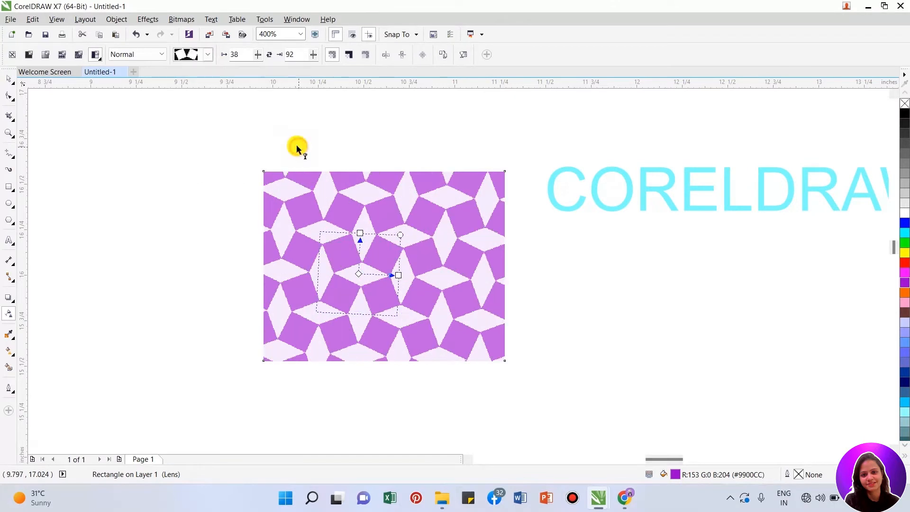
- Apply the outlined interlocking tile pattern as the rectangle's two-color transparency and set its background transparency to 91
{"action": "left_click", "coordinate": [208, 55]}
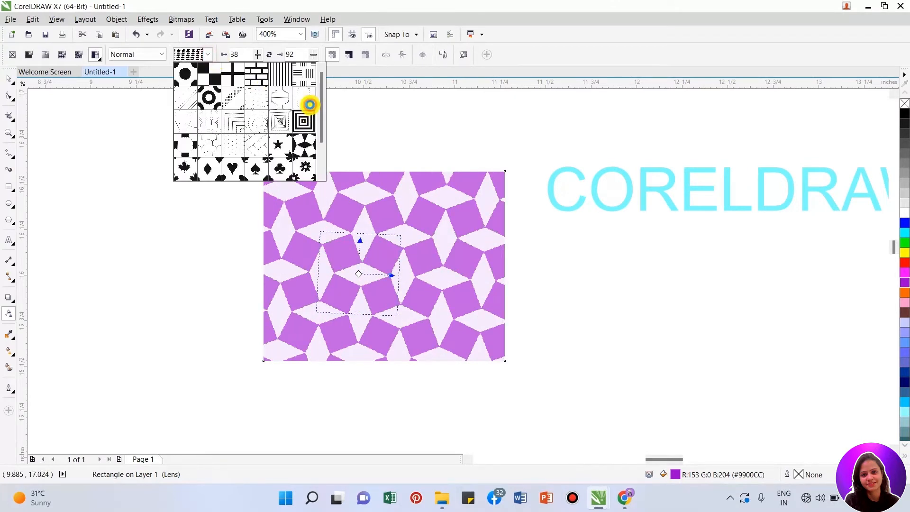
{"action": "left_click", "coordinate": [308, 105]}
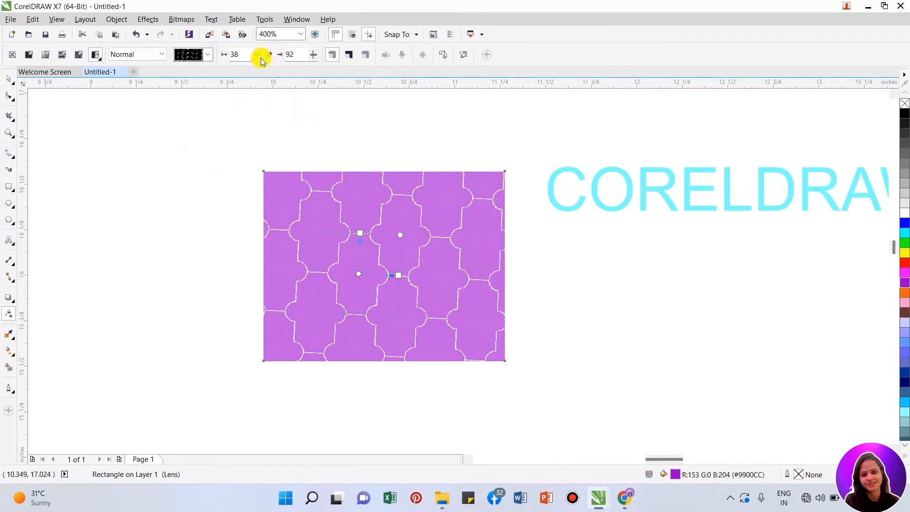
{"action": "left_click", "coordinate": [315, 56]}
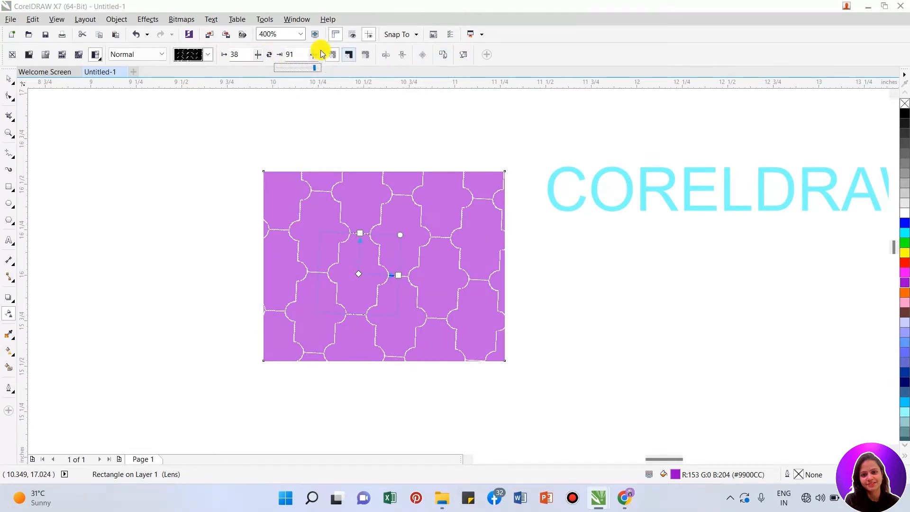
- Switch the rectangle to a texture transparency and choose the Samples 5 texture library
{"action": "left_click", "coordinate": [100, 59]}
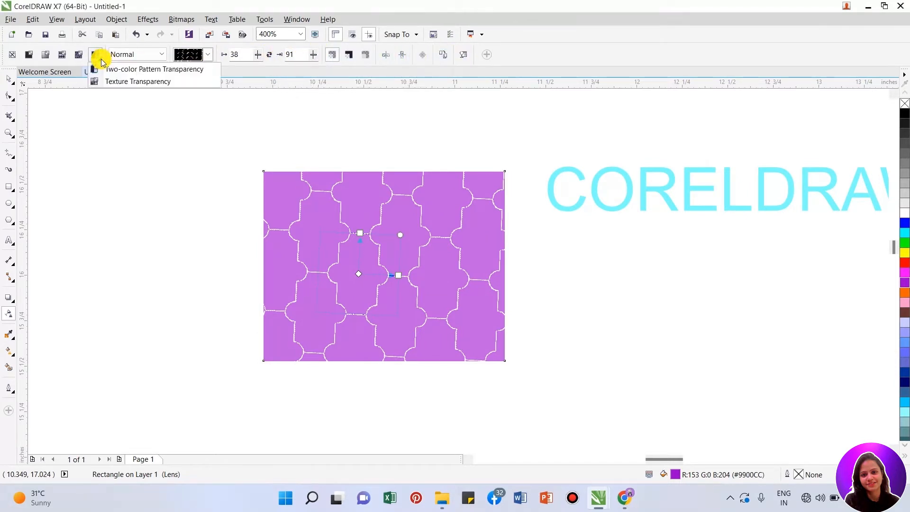
{"action": "left_click", "coordinate": [112, 82]}
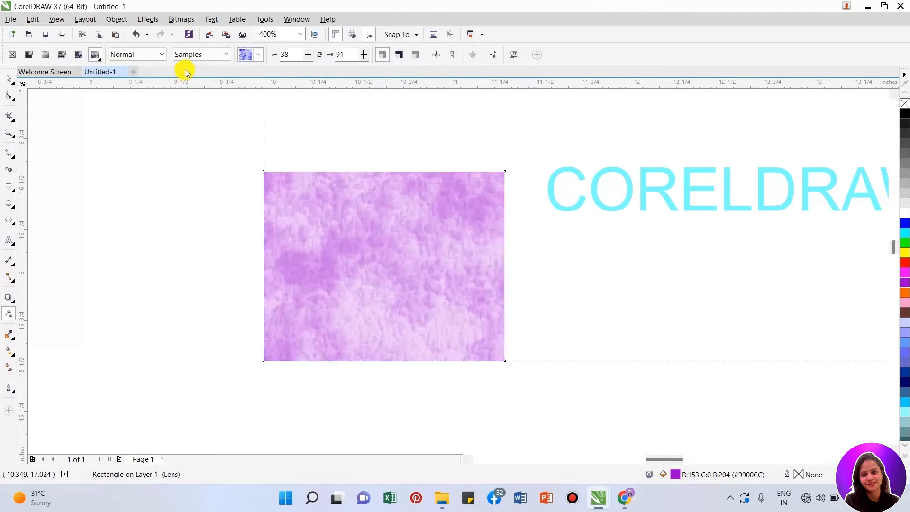
{"action": "left_click", "coordinate": [223, 57]}
{"action": "left_click", "coordinate": [216, 78]}
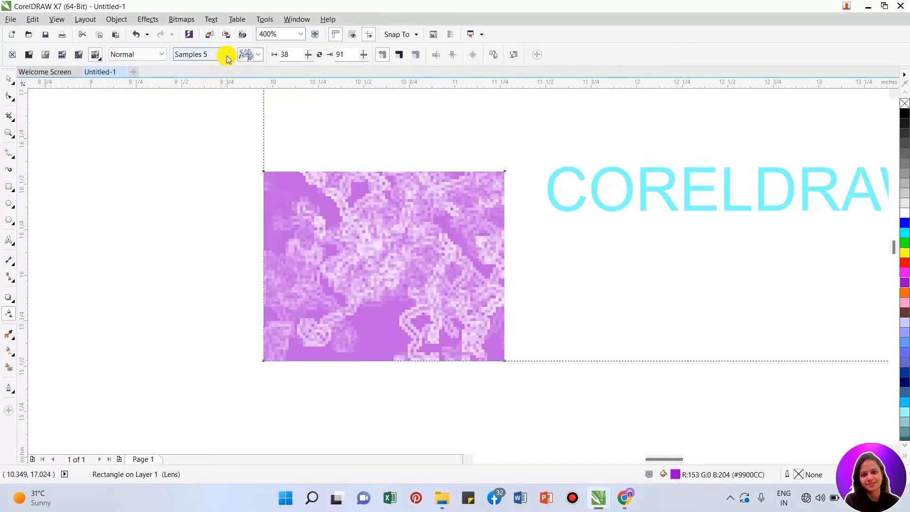
- Apply the gray cratered Samples 5 texture to the rectangle's transparency and shrink its tile to repeat across the shape
{"action": "left_click", "coordinate": [258, 55]}
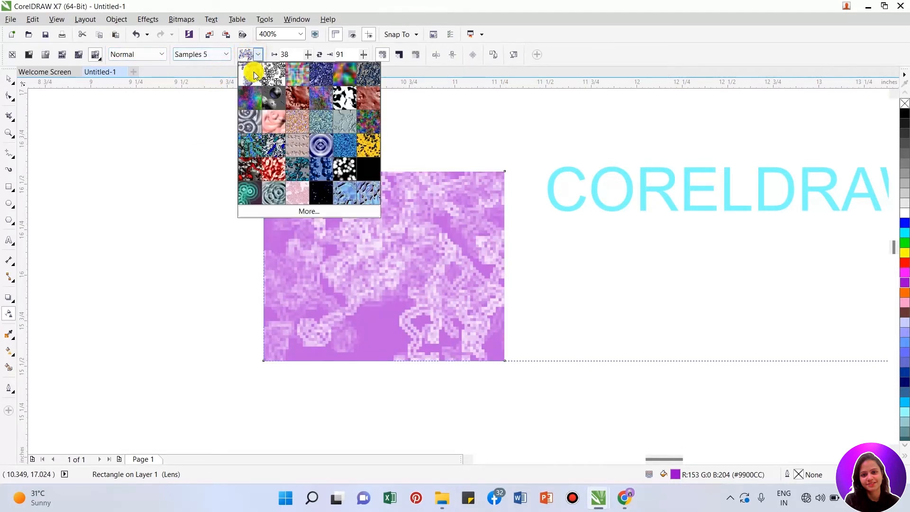
{"action": "left_click", "coordinate": [275, 100]}
{"action": "scroll", "coordinate": [375, 234], "scroll_direction": "down", "scroll_amount": 3}
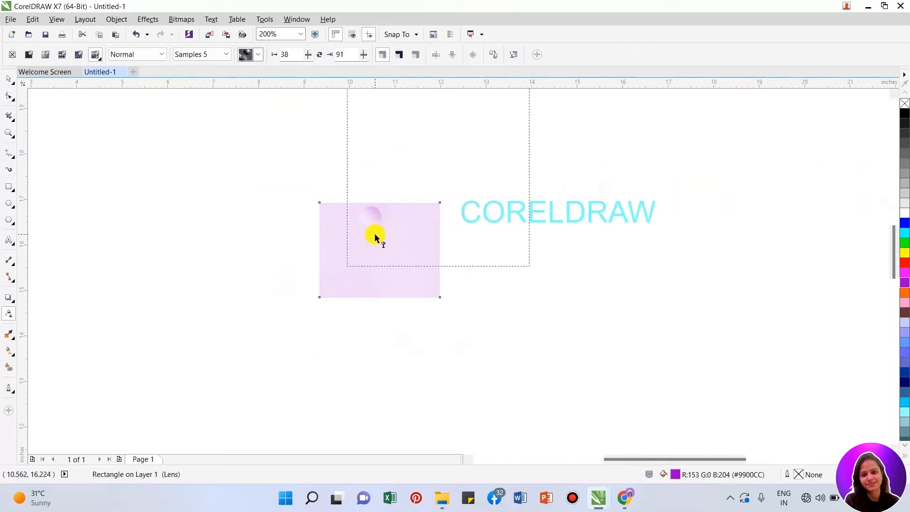
{"action": "left_click_drag", "start_coordinate": [506, 124], "coordinate": [439, 197]}
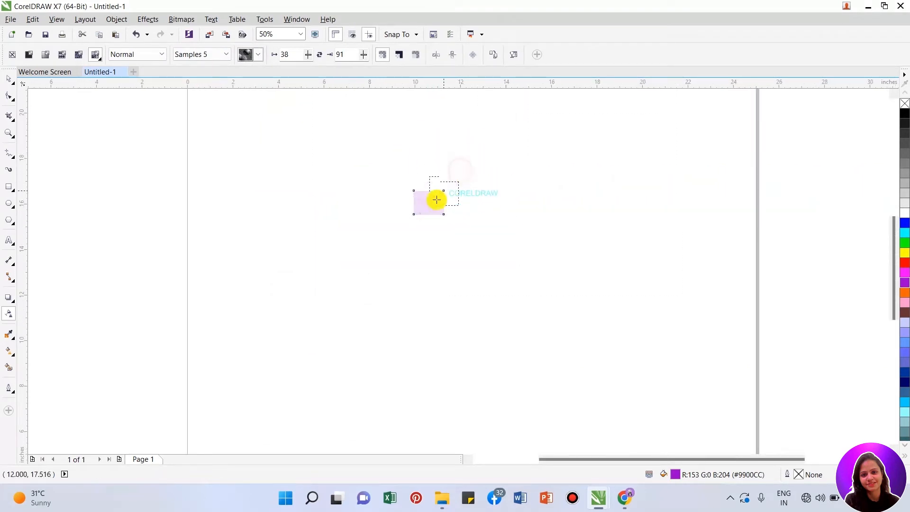
{"action": "scroll", "coordinate": [441, 200], "scroll_direction": "up", "scroll_amount": 2}
{"action": "left_click_drag", "start_coordinate": [447, 152], "coordinate": [427, 183]}
{"action": "scroll", "coordinate": [397, 198], "scroll_direction": "up", "scroll_amount": 1}
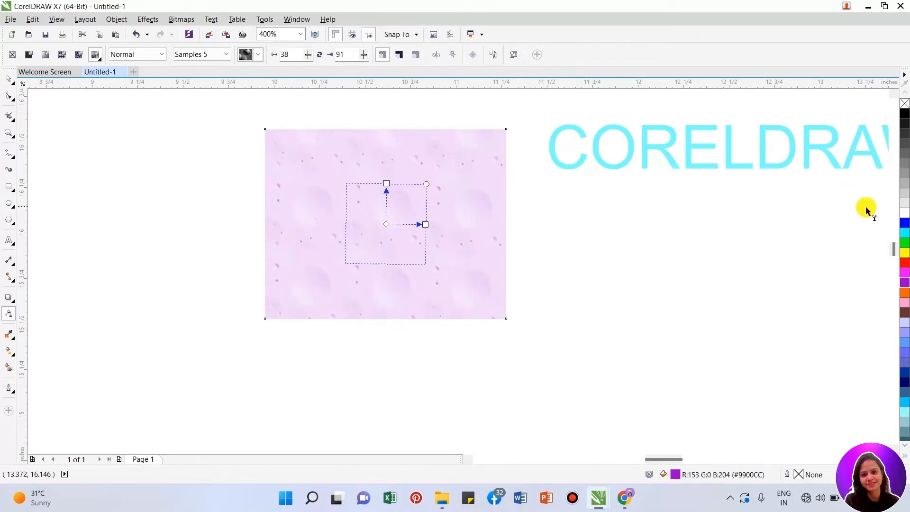
- Recolor the rectangle's fill through gray shades to black
{"action": "key", "text": "space"}
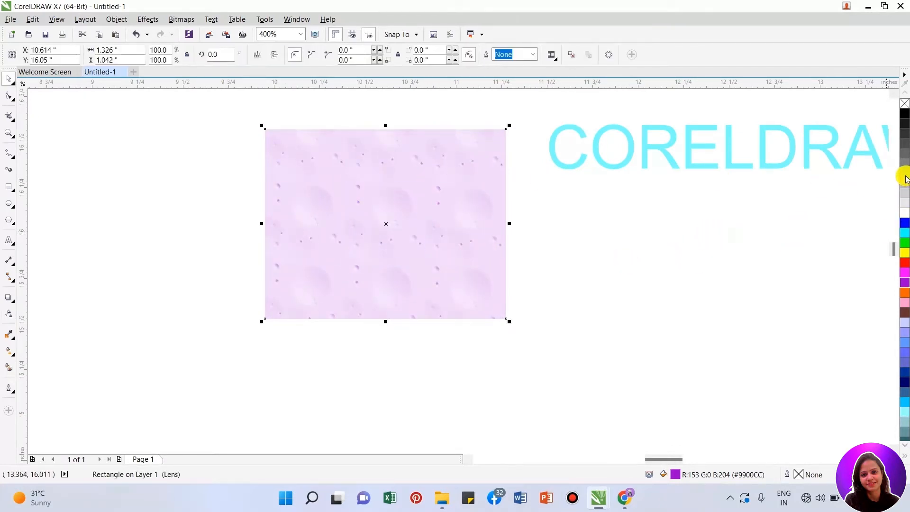
{"action": "left_click", "coordinate": [906, 180]}
{"action": "left_click", "coordinate": [906, 126]}
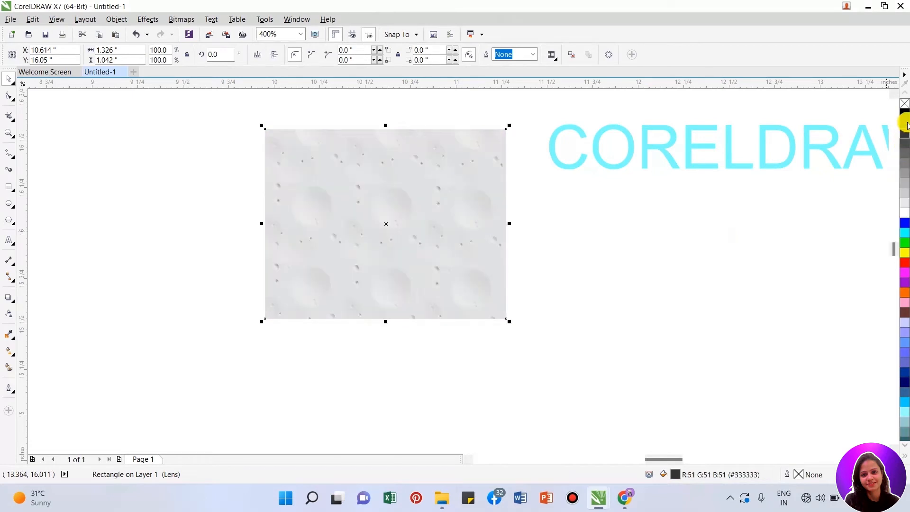
{"action": "left_click", "coordinate": [906, 115]}
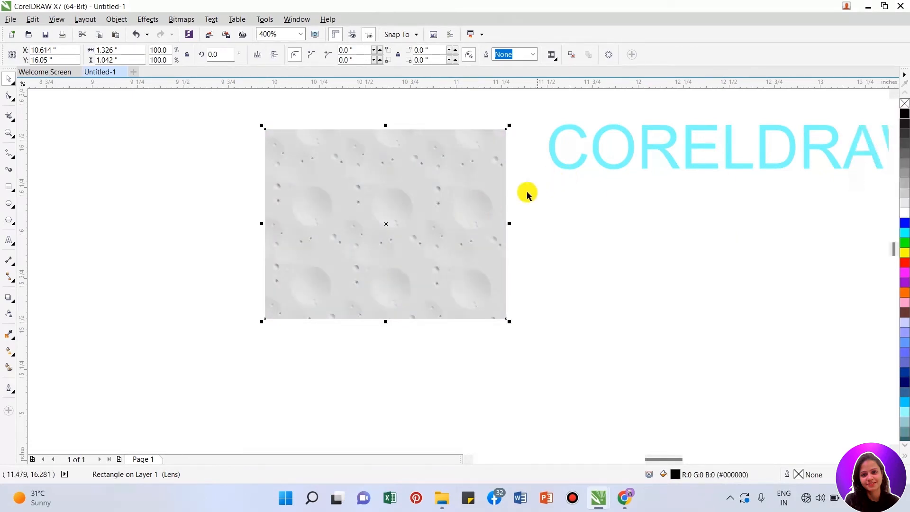
- Try the default textures of the Samples 9, Samples 8 and Samples 6 libraries and another Samples 5 texture as the rectangle's transparency
{"action": "key", "text": "g"}
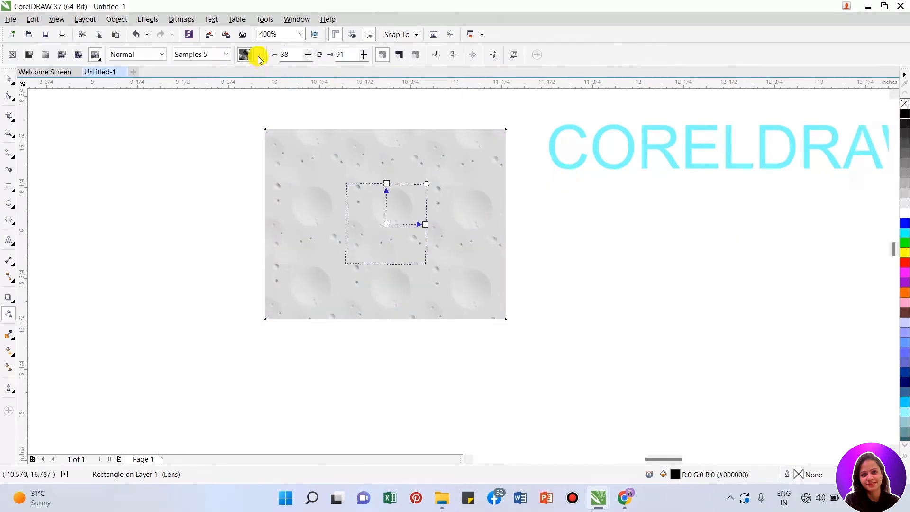
{"action": "left_click", "coordinate": [259, 56]}
{"action": "left_click", "coordinate": [273, 97]}
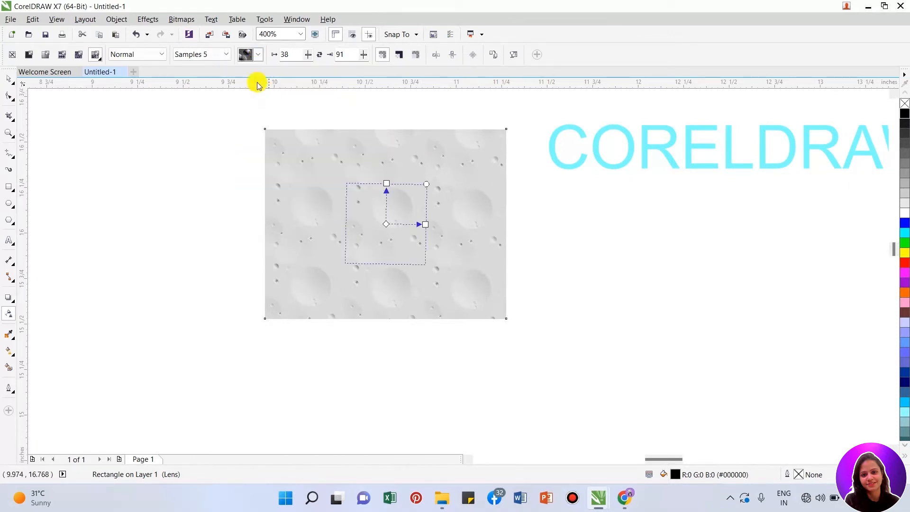
{"action": "left_click", "coordinate": [224, 56]}
{"action": "left_click", "coordinate": [204, 132]}
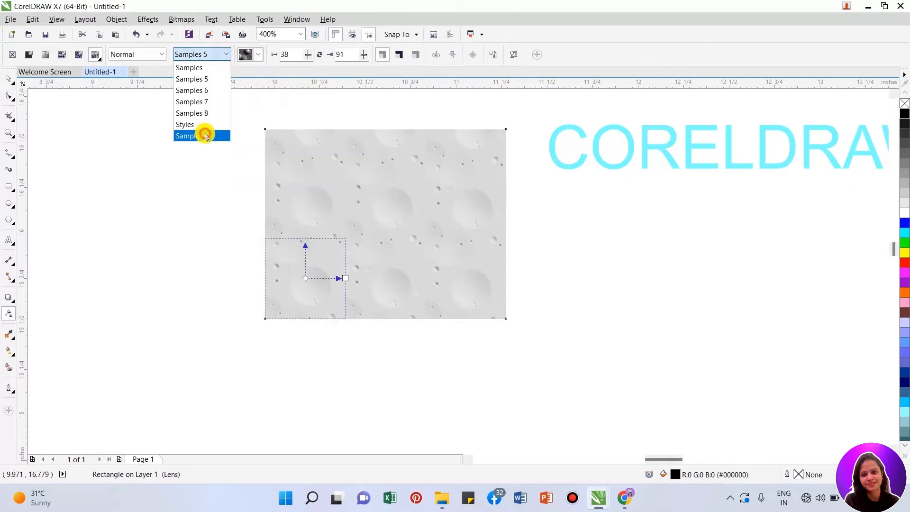
{"action": "left_click", "coordinate": [224, 54]}
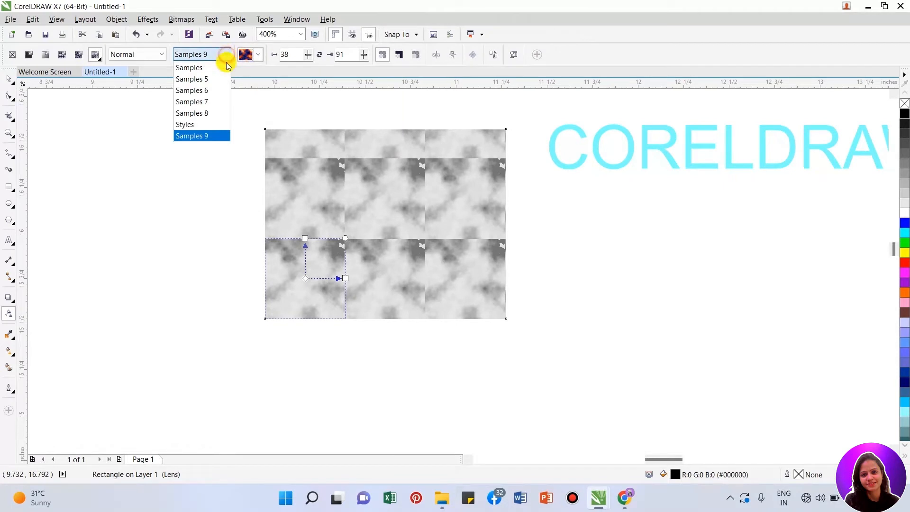
{"action": "left_click", "coordinate": [216, 112]}
{"action": "left_click", "coordinate": [225, 56]}
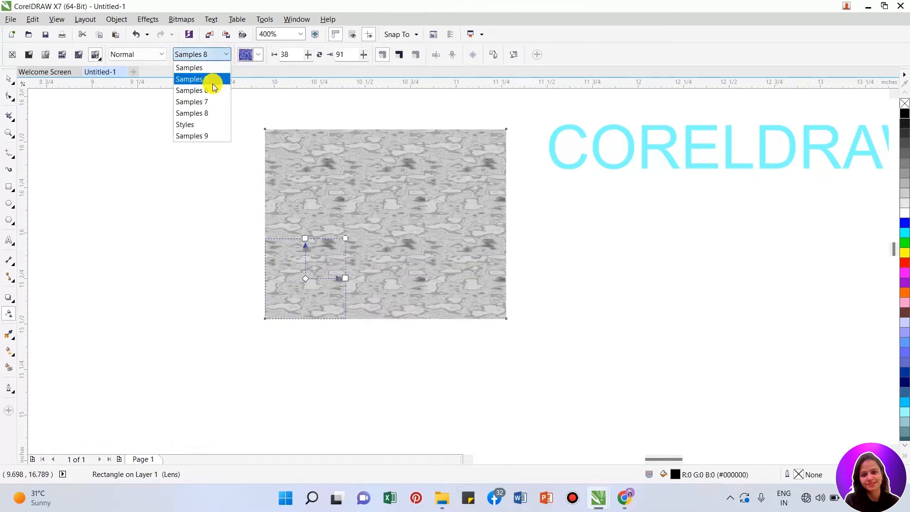
{"action": "left_click", "coordinate": [208, 90]}
{"action": "left_click", "coordinate": [224, 53]}
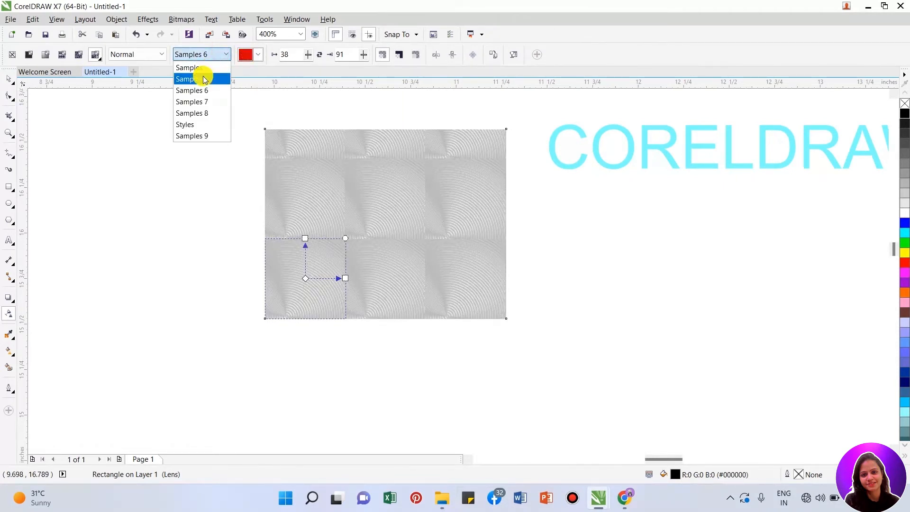
{"action": "left_click", "coordinate": [207, 66]}
{"action": "left_click", "coordinate": [259, 57]}
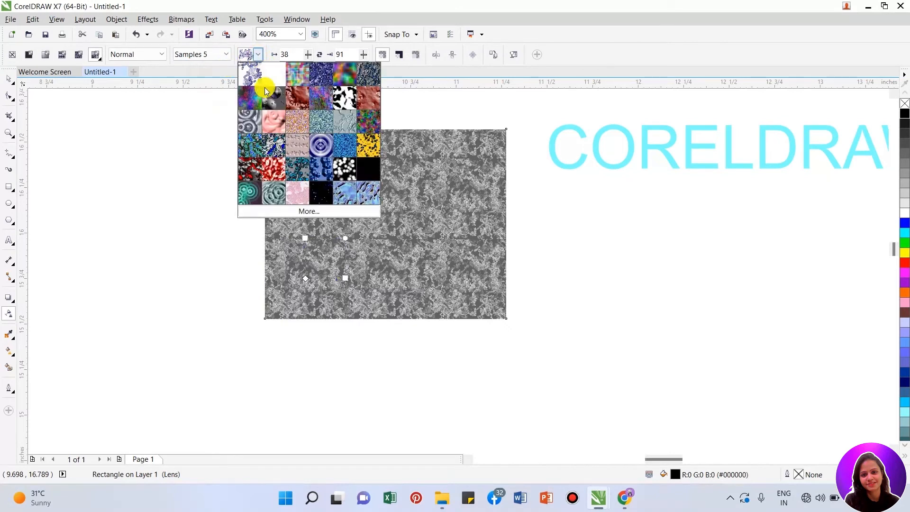
{"action": "left_click", "coordinate": [248, 97]}
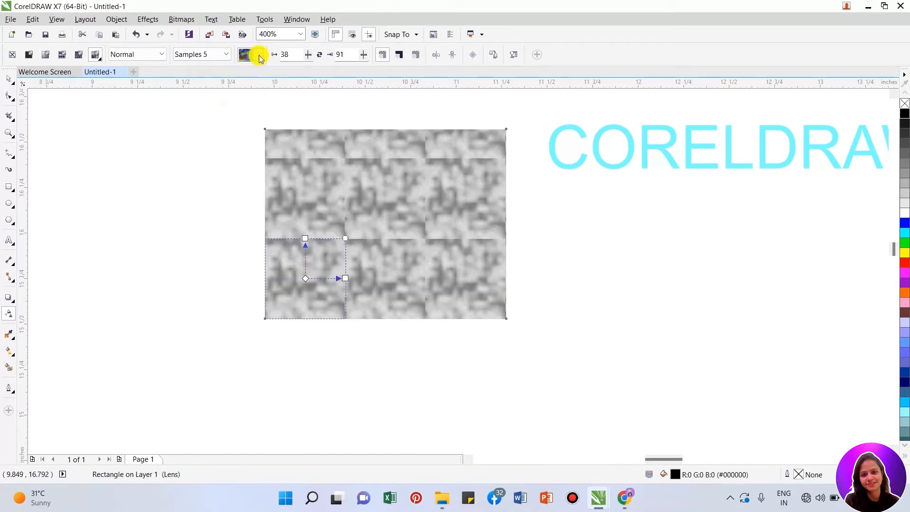
- Switch the texture transparency to the Samples library and try its multicolored swirl and rainbow textures
{"action": "left_click", "coordinate": [225, 54]}
{"action": "left_click", "coordinate": [210, 69]}
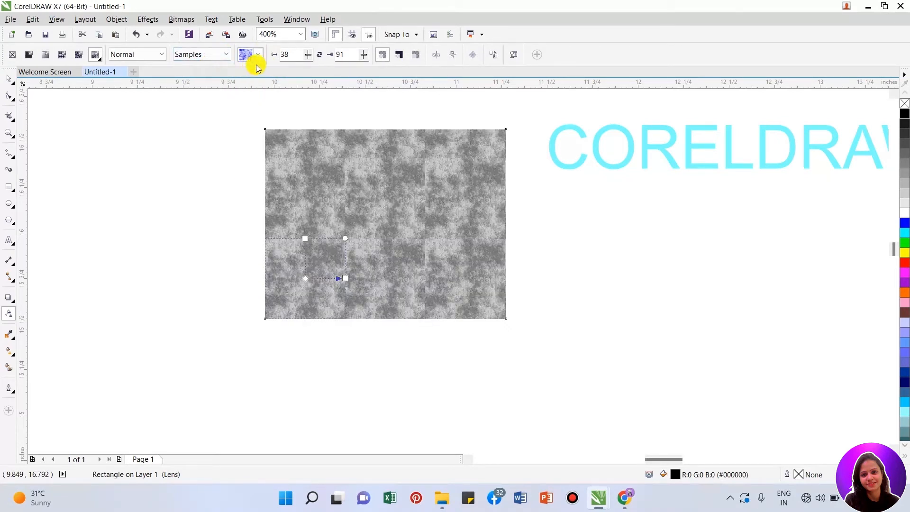
{"action": "left_click", "coordinate": [261, 57]}
{"action": "left_click", "coordinate": [256, 72]}
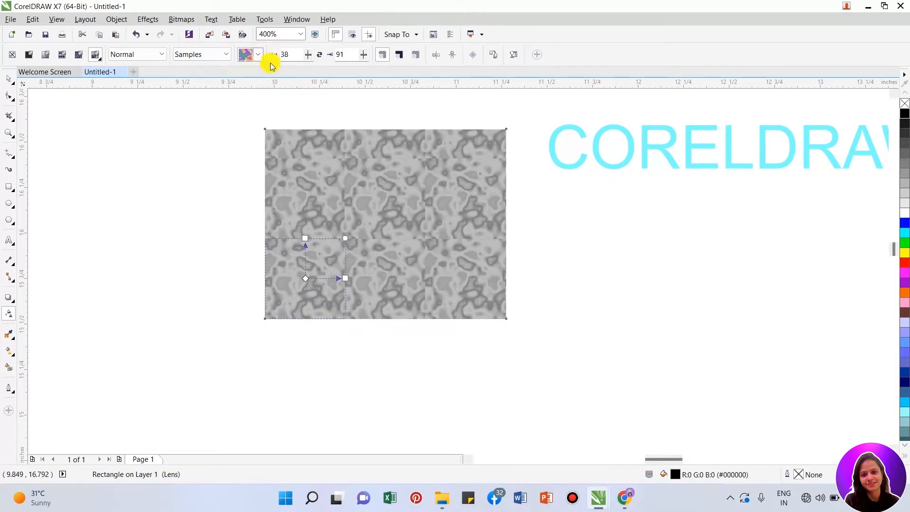
{"action": "left_click", "coordinate": [261, 56]}
{"action": "left_click", "coordinate": [250, 116]}
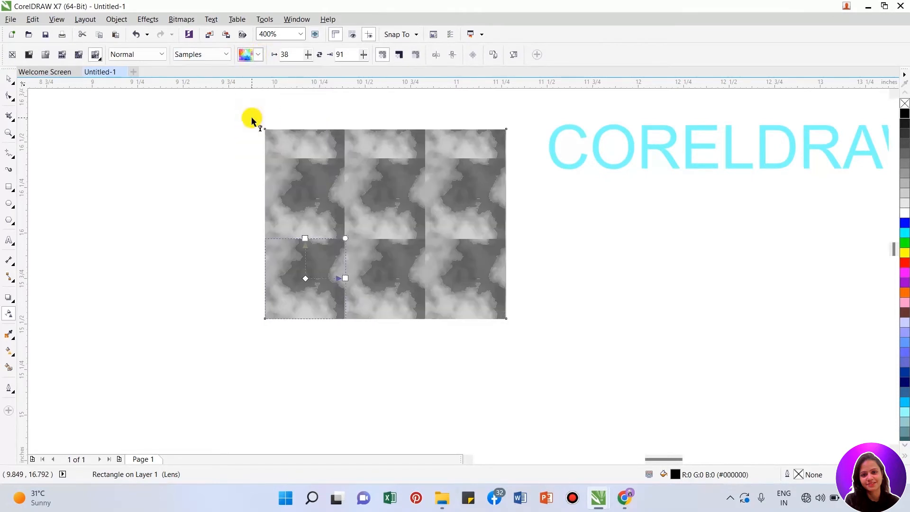
- Fill the rectangle with red and return to the Transparency tool
{"action": "left_click", "coordinate": [9, 78]}
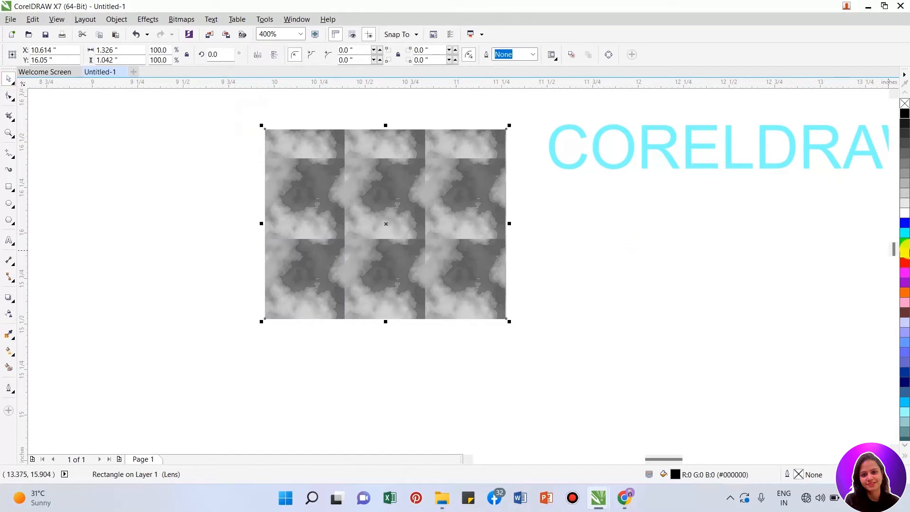
{"action": "left_click", "coordinate": [905, 263]}
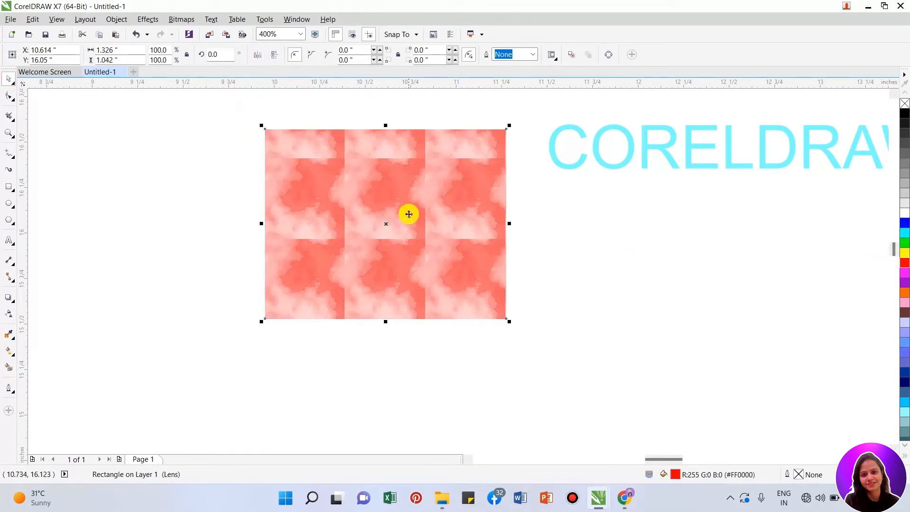
{"action": "key", "text": "g"}
- Try the blue mottled, purple cloud and multicolored speckled Samples textures as the red rectangle's transparency
{"action": "left_click", "coordinate": [259, 59]}
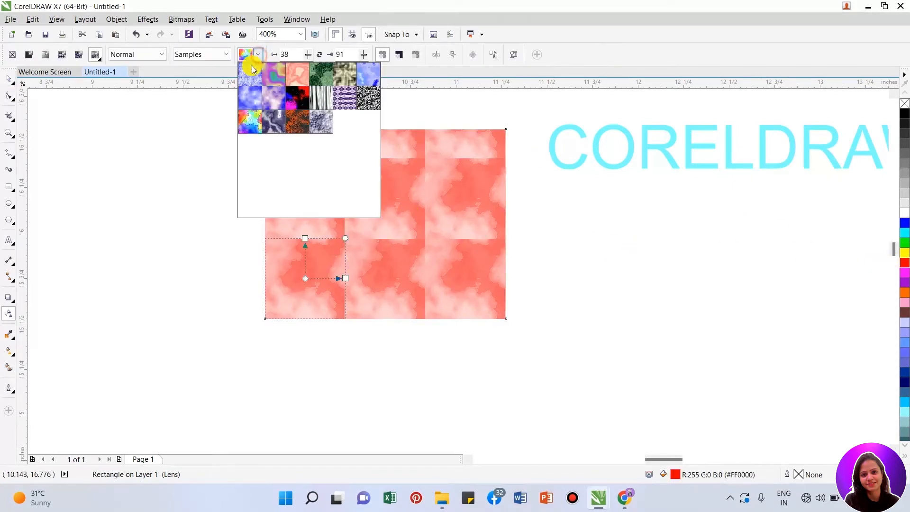
{"action": "left_click", "coordinate": [246, 73]}
{"action": "left_click", "coordinate": [248, 56]}
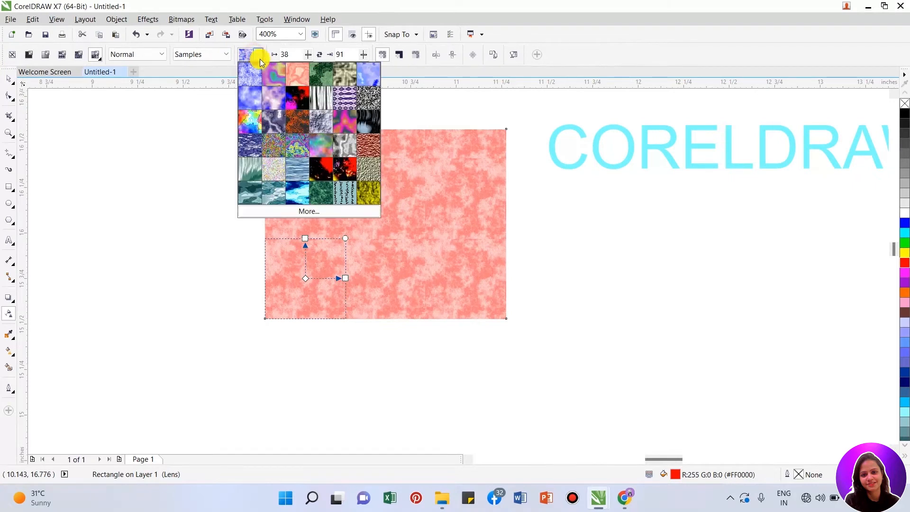
{"action": "left_click", "coordinate": [266, 89]}
{"action": "left_click", "coordinate": [262, 55]}
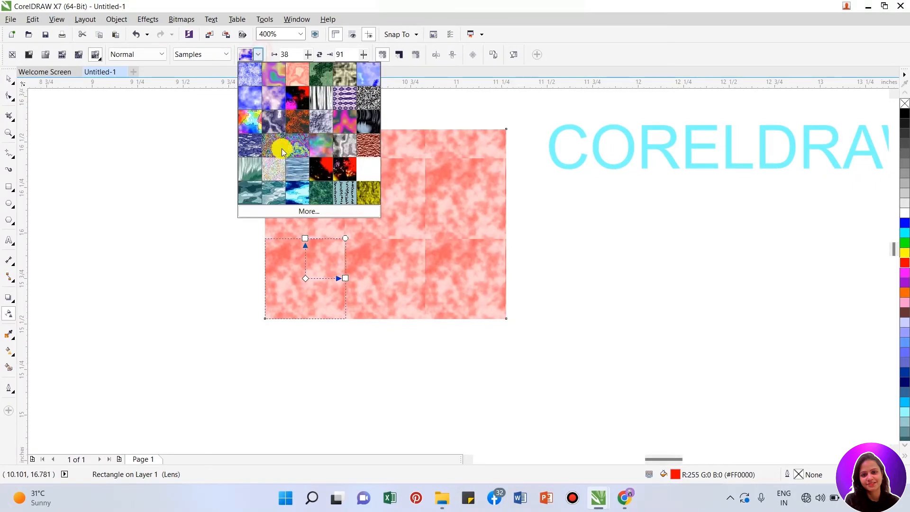
{"action": "left_click", "coordinate": [280, 148]}
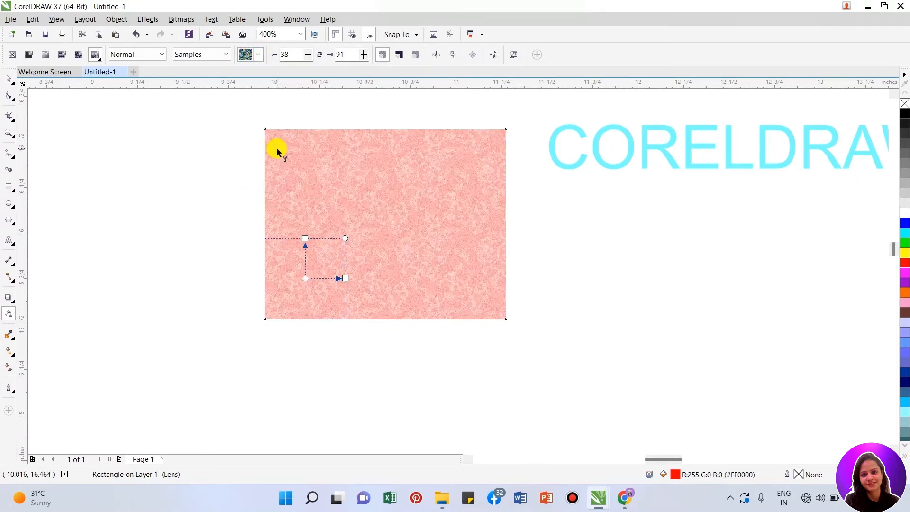
- Try the blue water and Yellow foil textures as the rectangle's transparency
{"action": "left_click", "coordinate": [260, 55]}
{"action": "left_click", "coordinate": [305, 188]}
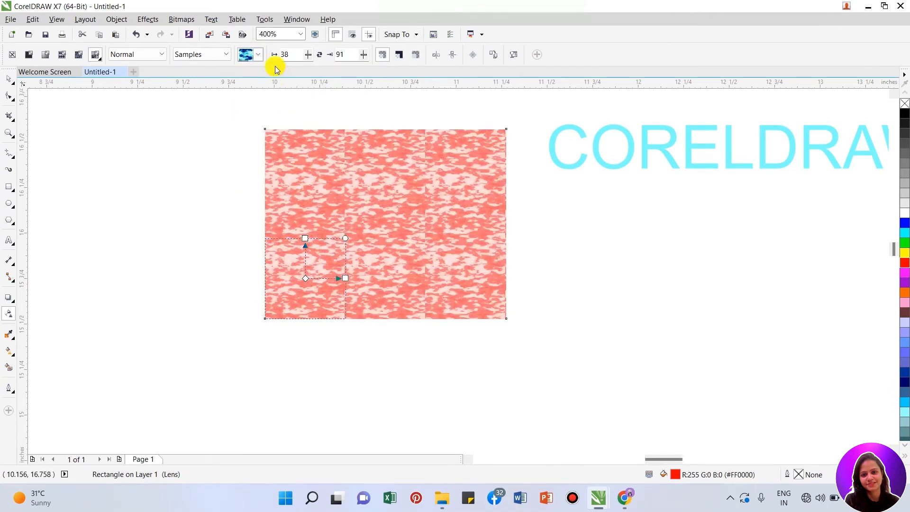
{"action": "left_click", "coordinate": [258, 55]}
{"action": "left_click", "coordinate": [366, 187]}
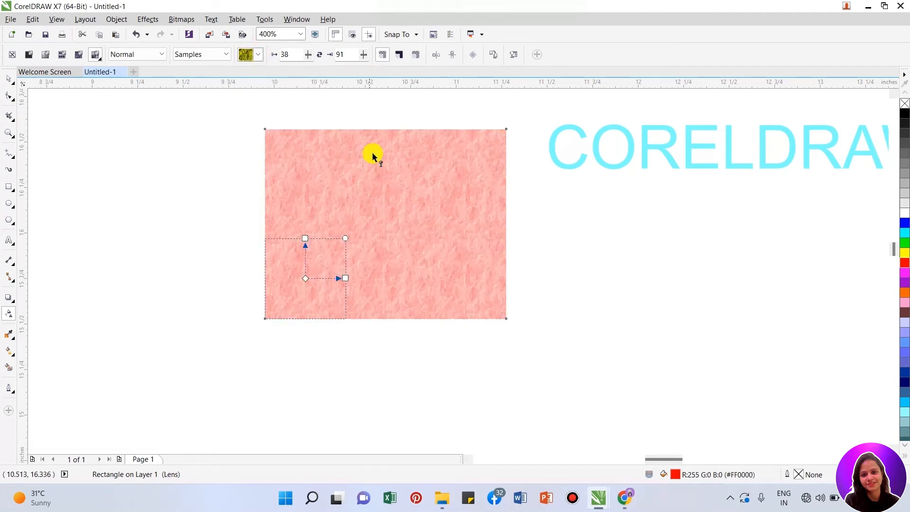
- Open the texture settings for the rectangle's transparency and select Clouds.Morning from the Samples library after previewing other textures
{"action": "left_click", "coordinate": [256, 55]}
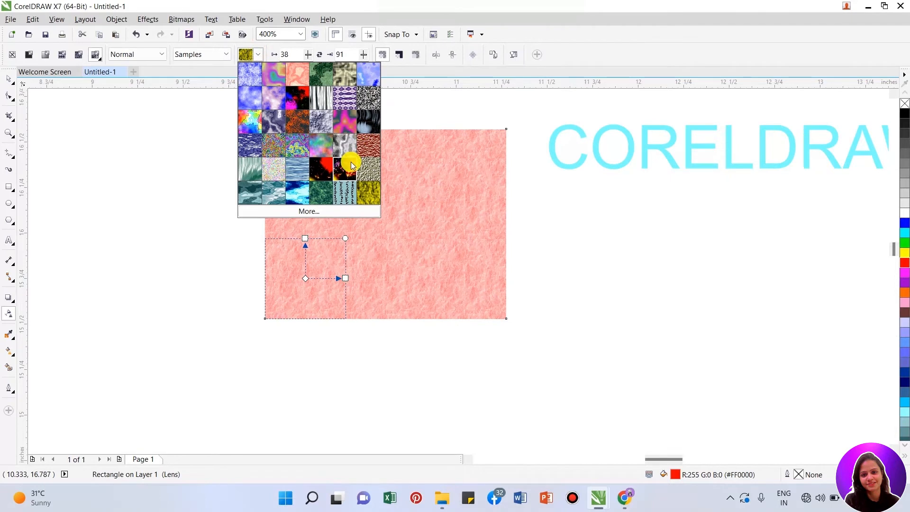
{"action": "left_click", "coordinate": [309, 212]}
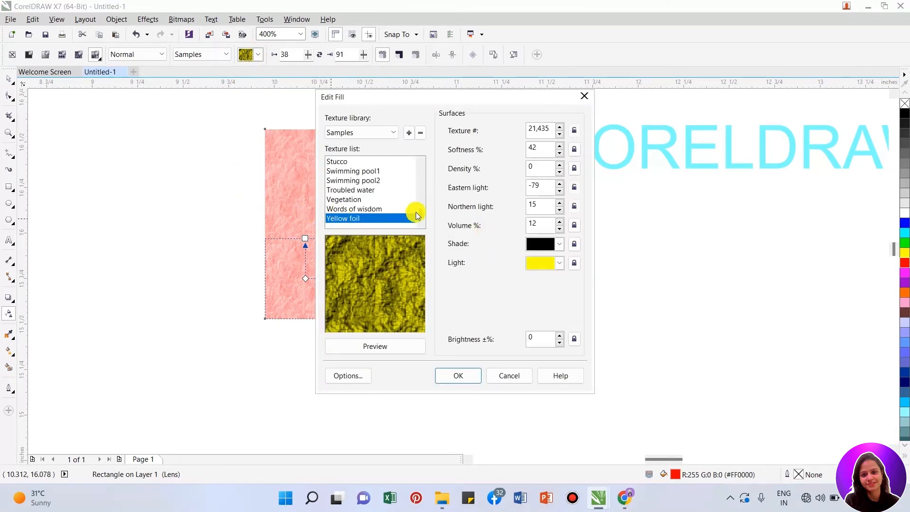
{"action": "left_click_drag", "start_coordinate": [422, 211], "coordinate": [422, 171]}
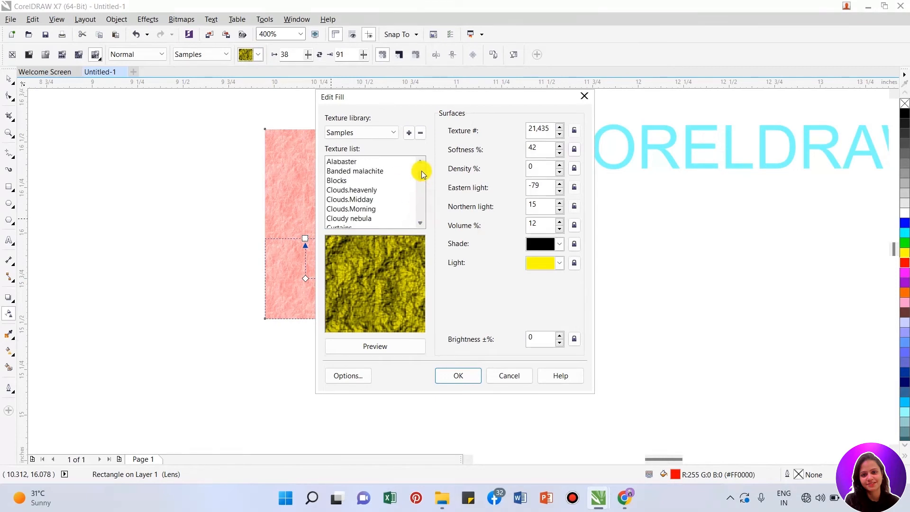
{"action": "left_click", "coordinate": [356, 180]}
{"action": "left_click", "coordinate": [360, 171]}
{"action": "left_click", "coordinate": [363, 199]}
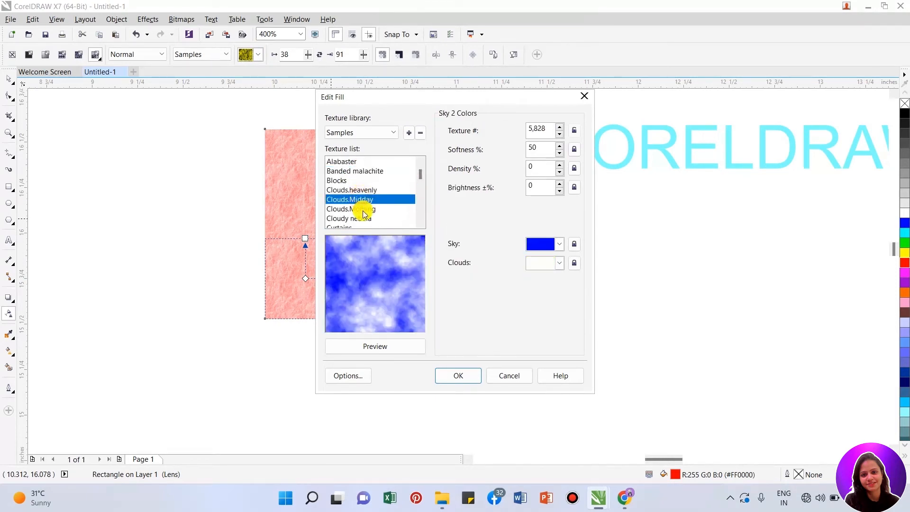
{"action": "left_click", "coordinate": [365, 208]}
{"action": "left_click", "coordinate": [390, 132]}
{"action": "left_click", "coordinate": [389, 132]}
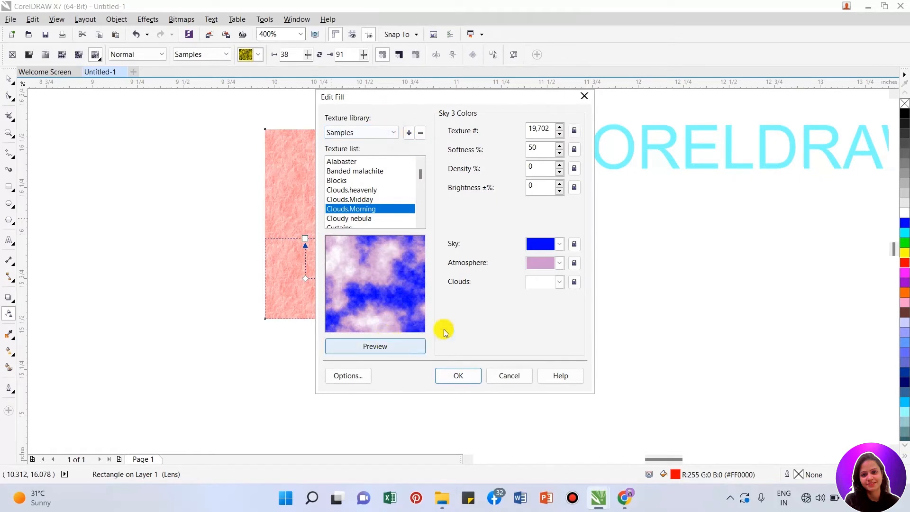
- Set the Clouds.Morning texture's Sky color to orange-red and Atmosphere to pink, and apply the texture change to the rectangle
{"action": "left_click", "coordinate": [561, 243]}
{"action": "scroll", "coordinate": [588, 279], "scroll_direction": "down", "scroll_amount": 3}
{"action": "left_click", "coordinate": [560, 295]}
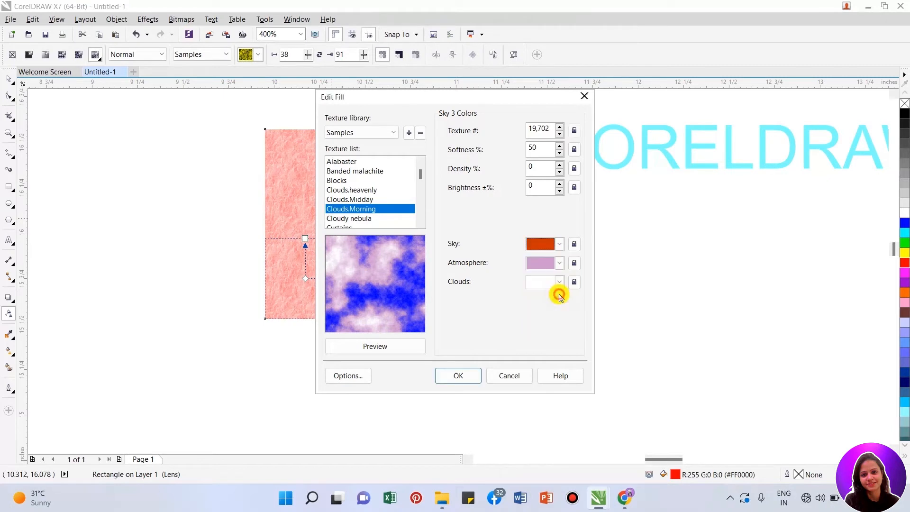
{"action": "left_click", "coordinate": [561, 262]}
{"action": "left_click", "coordinate": [569, 307]}
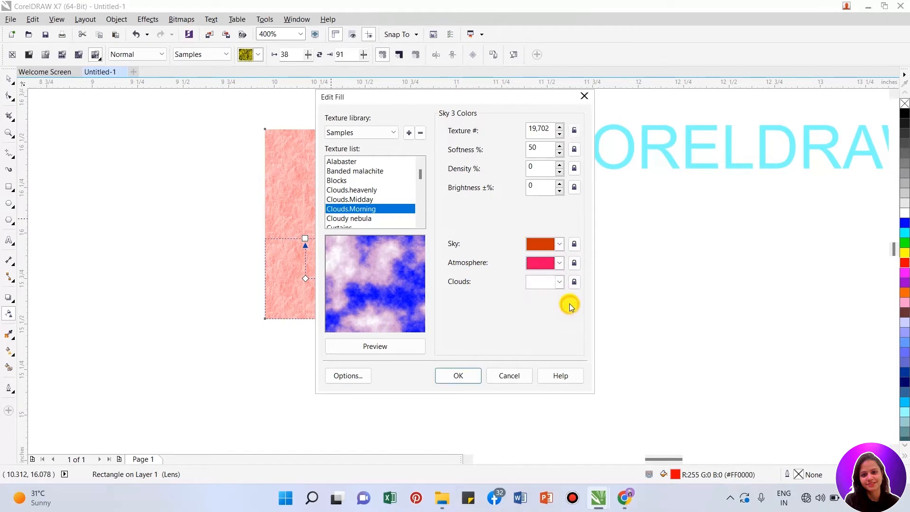
{"action": "left_click", "coordinate": [464, 376]}
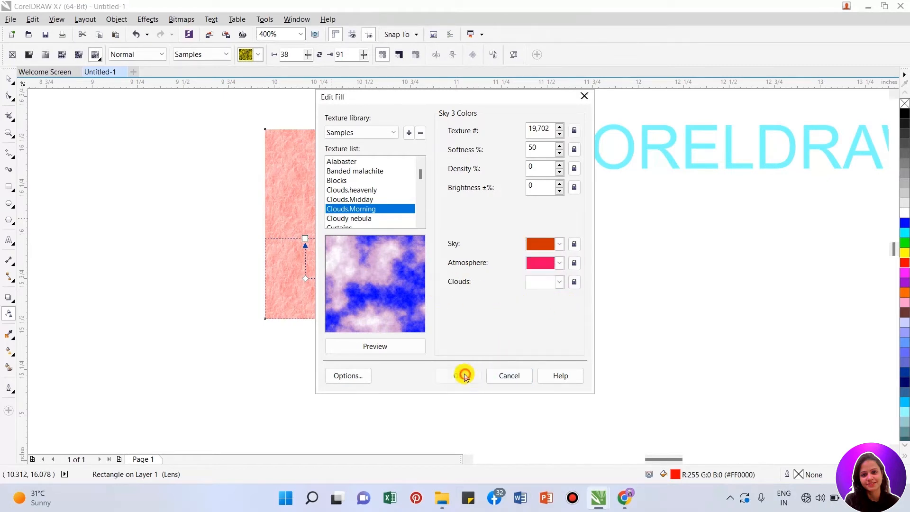
{"action": "left_click", "coordinate": [263, 54]}
{"action": "left_click", "coordinate": [326, 146]}
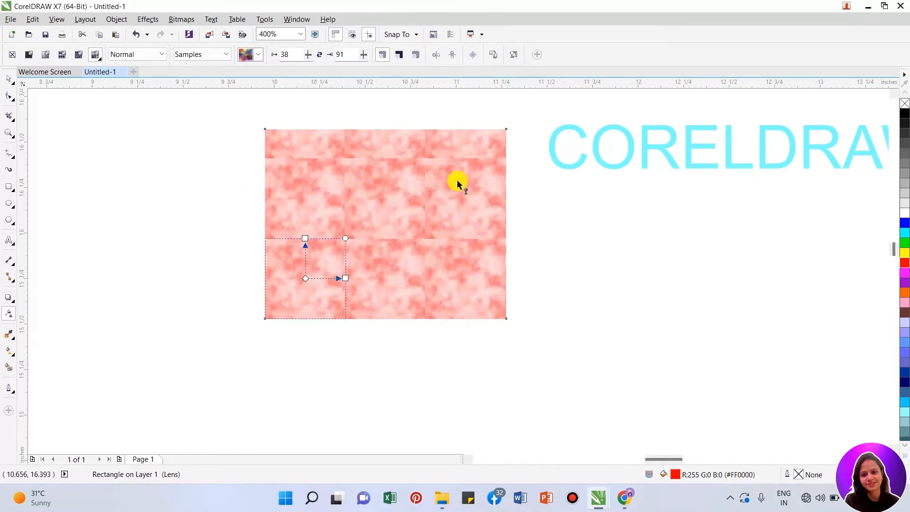
- Try the Samples texture with the yellow ringed circle as the red rectangle's transparency
{"action": "left_click", "coordinate": [256, 55]}
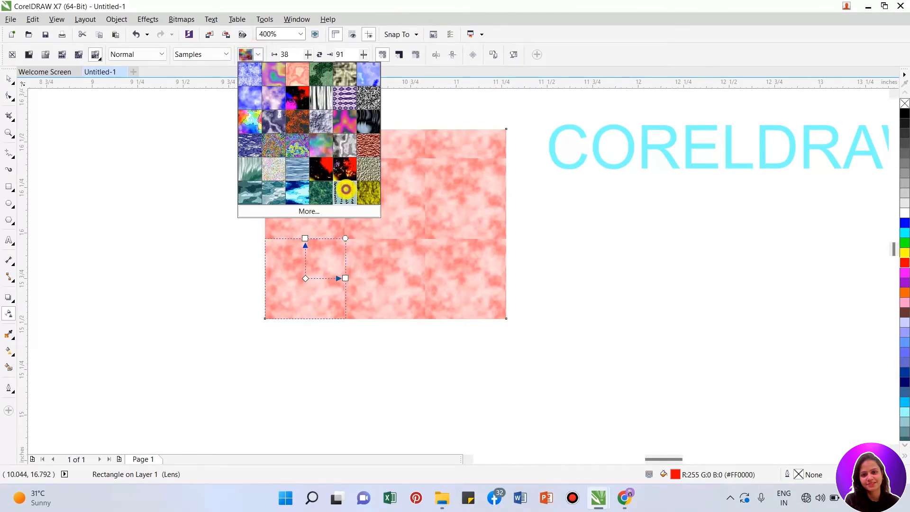
{"action": "left_click", "coordinate": [342, 184]}
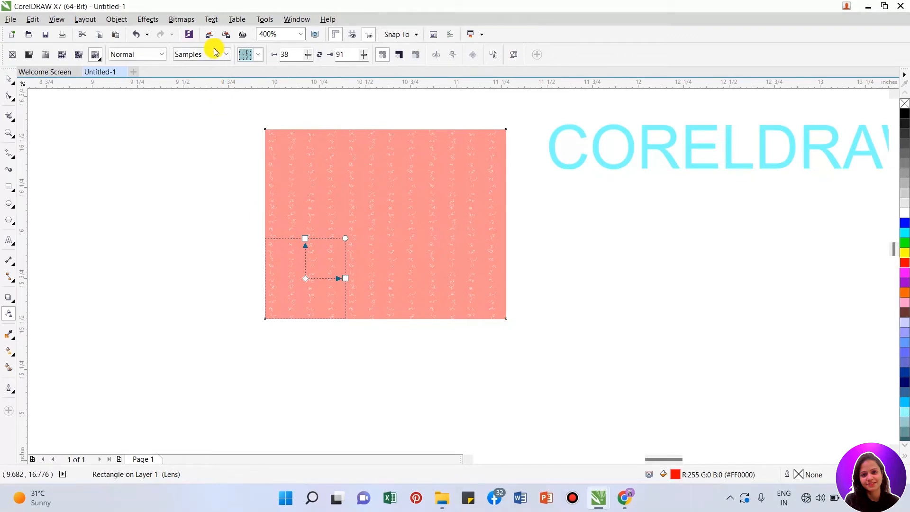
{"action": "left_click", "coordinate": [31, 58]}
- Apply a fountain transparency to the red rectangle using the Test Pattern fill from the Personal library
{"action": "left_click", "coordinate": [51, 56]}
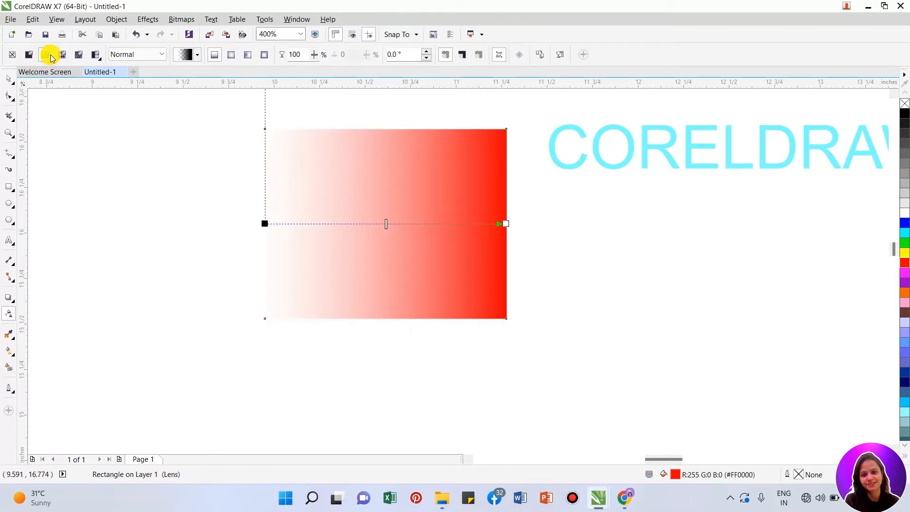
{"action": "left_click", "coordinate": [199, 55]}
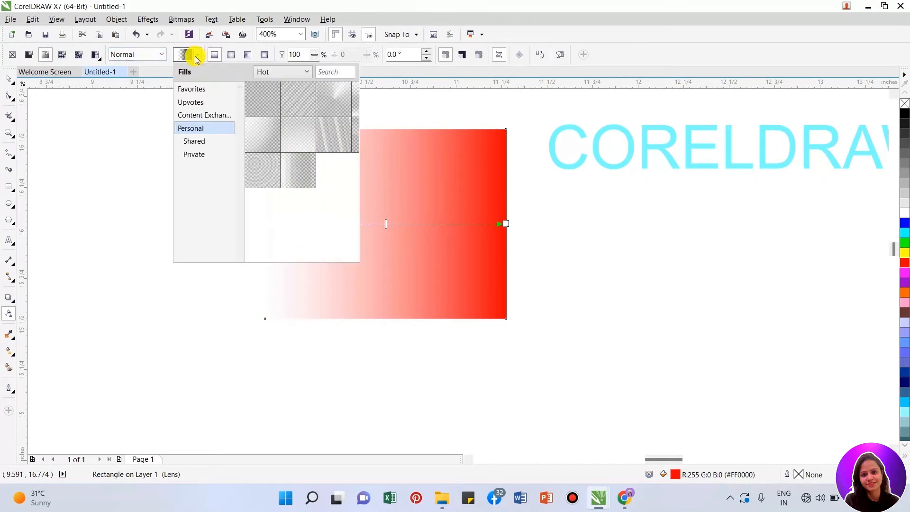
{"action": "mouse_move", "coordinate": [335, 142]}
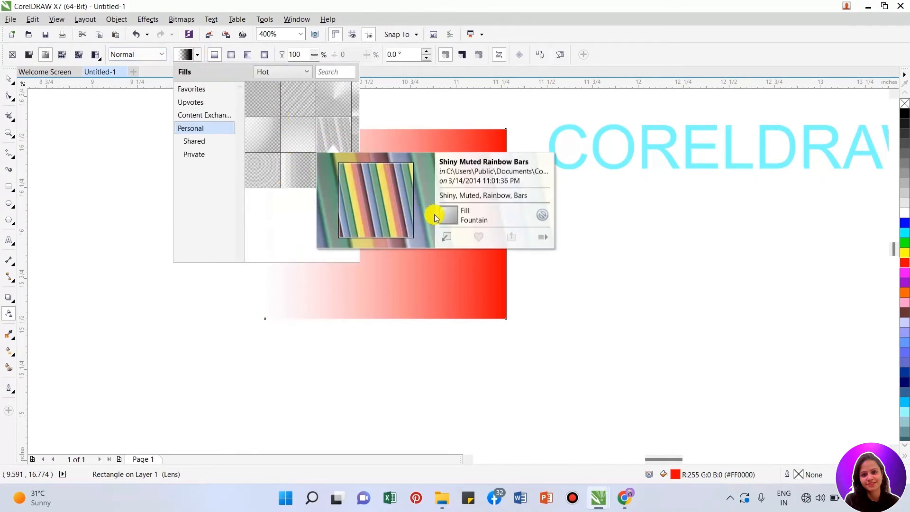
{"action": "mouse_move", "coordinate": [309, 183]}
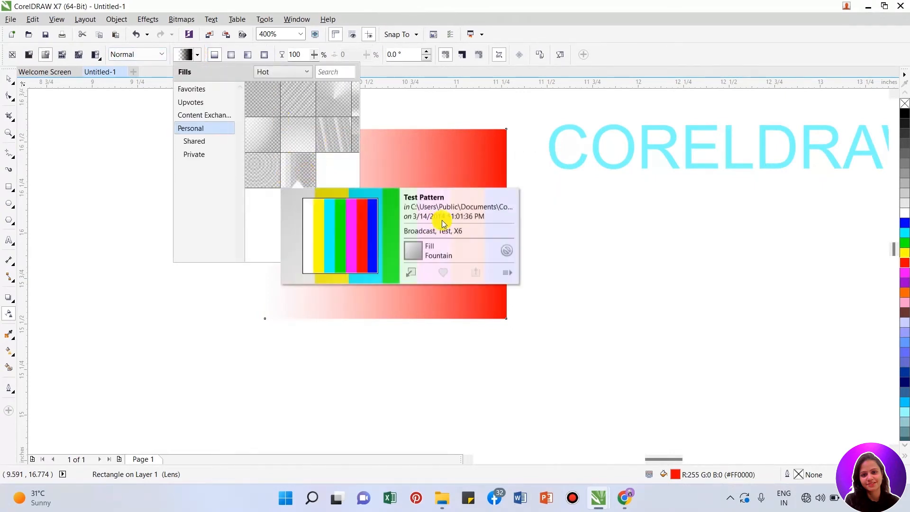
{"action": "left_click", "coordinate": [413, 274]}
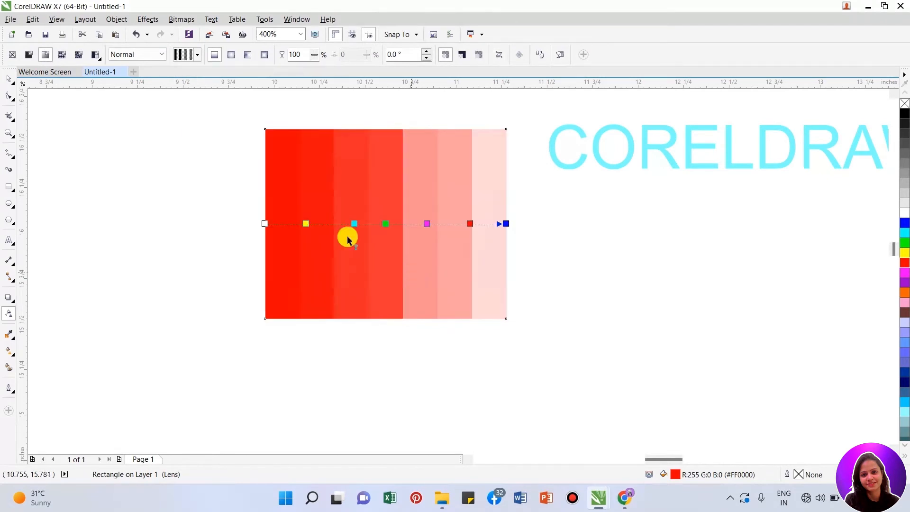
- Select the CORELDRAW text beside the rectangle and change its fill color to blue
{"action": "scroll", "coordinate": [244, 197], "scroll_direction": "down", "scroll_amount": 1}
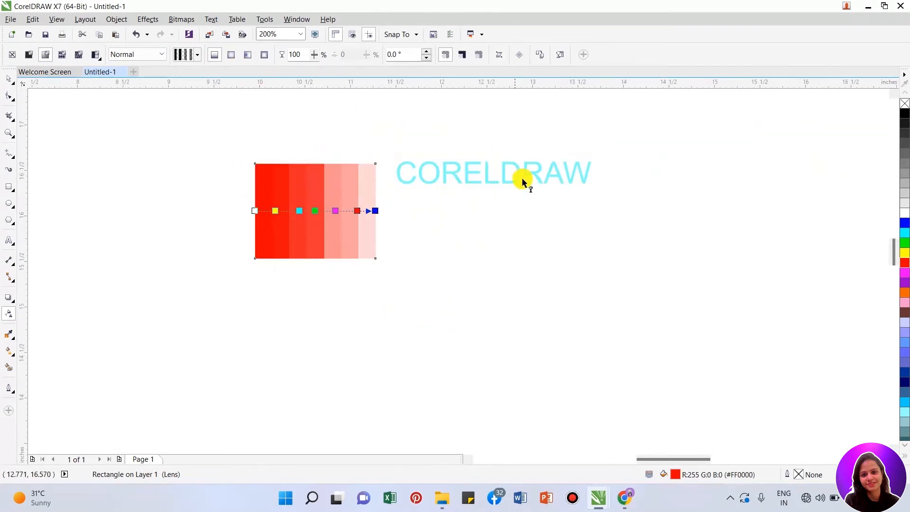
{"action": "scroll", "coordinate": [463, 152], "scroll_direction": "up", "scroll_amount": 1}
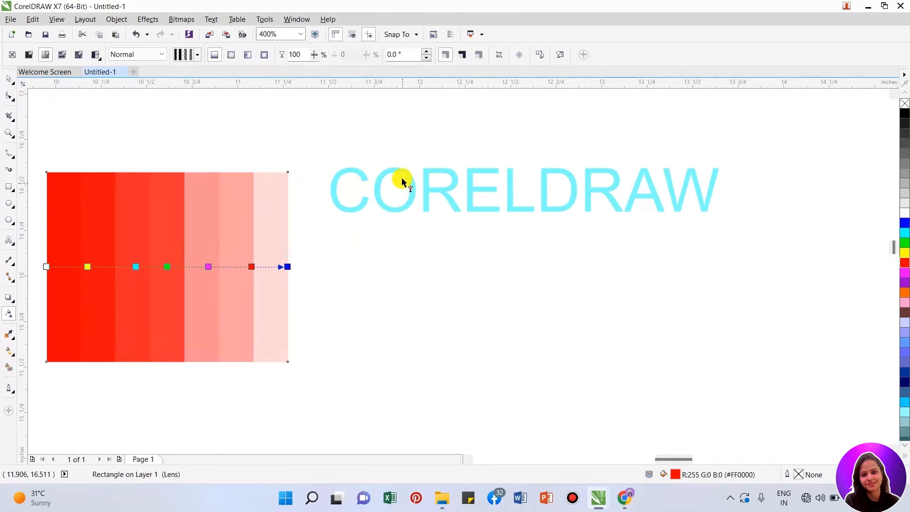
{"action": "key", "text": "space"}
{"action": "left_click", "coordinate": [380, 221]}
{"action": "left_click", "coordinate": [382, 233]}
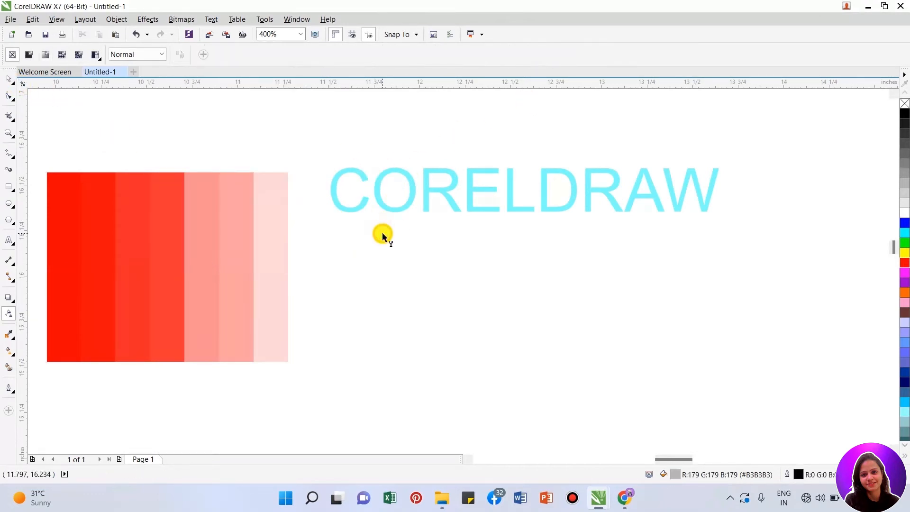
{"action": "key", "text": "space"}
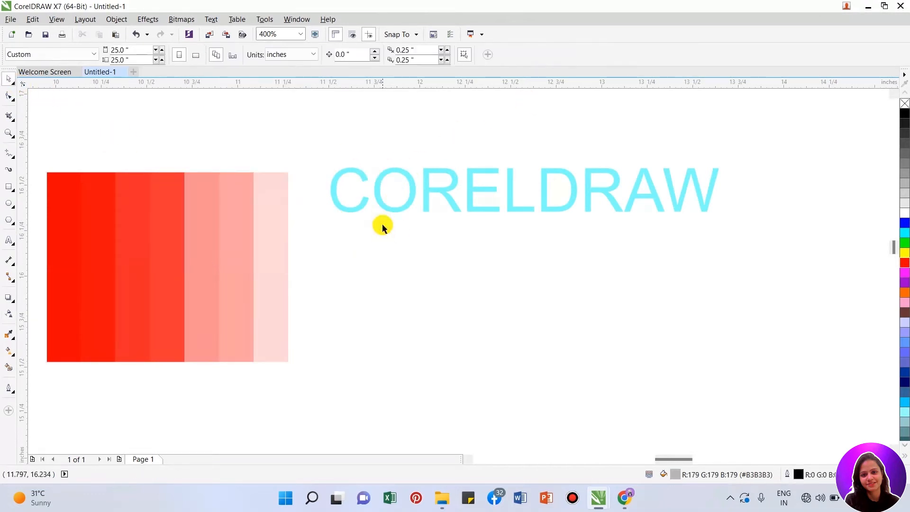
{"action": "left_click", "coordinate": [407, 174]}
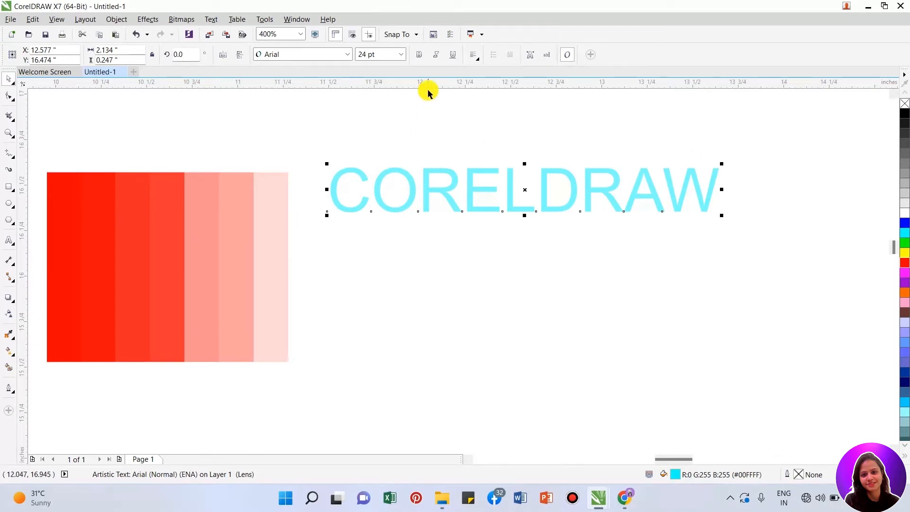
{"action": "left_click", "coordinate": [905, 229]}
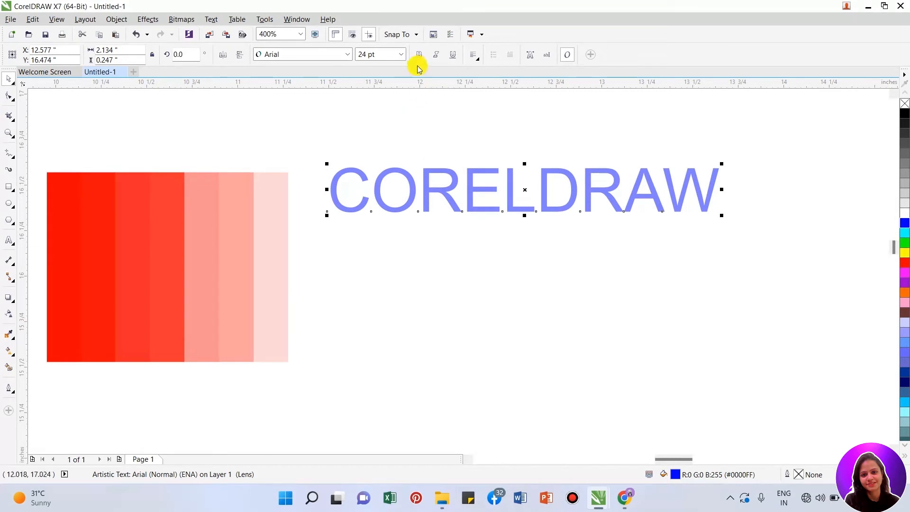
- Copy the red rectangle's Test Pattern fountain transparency to the blue CORELDRAW text and deselect it
{"action": "left_click", "coordinate": [8, 315]}
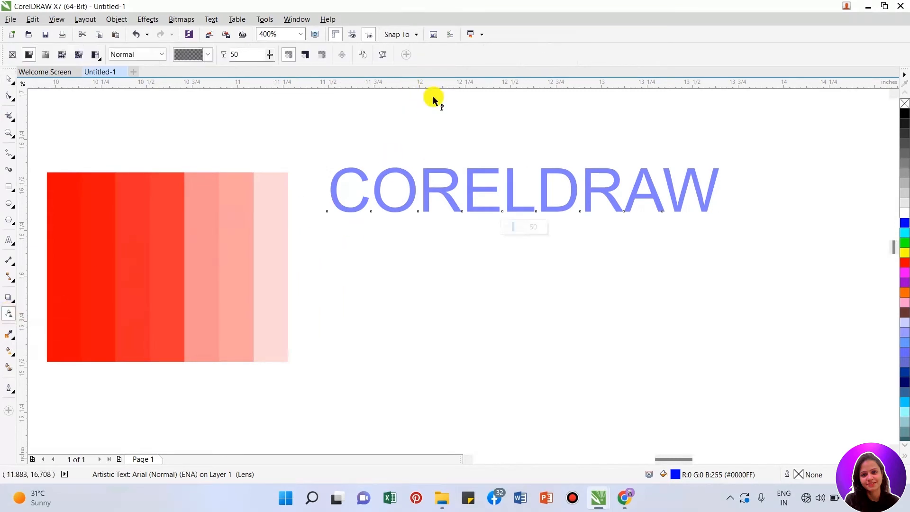
{"action": "left_click", "coordinate": [363, 56]}
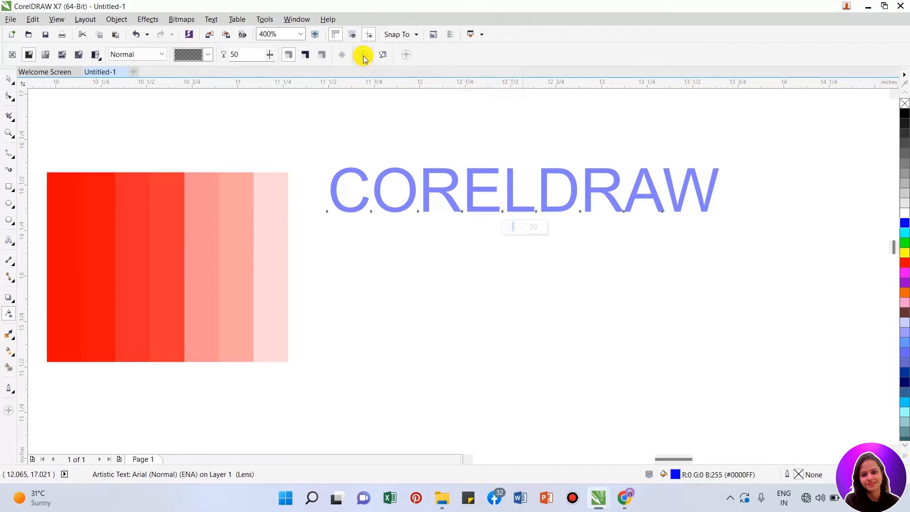
{"action": "left_click", "coordinate": [185, 199]}
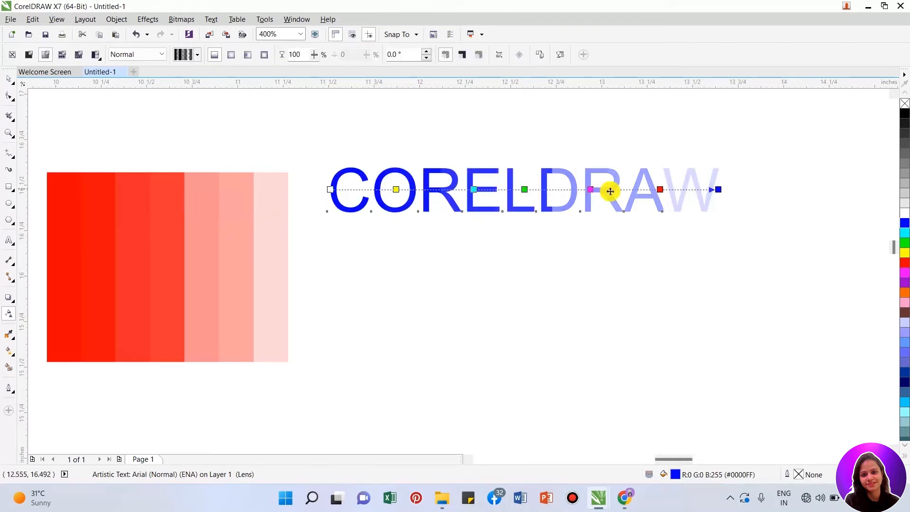
{"action": "left_click", "coordinate": [613, 247]}
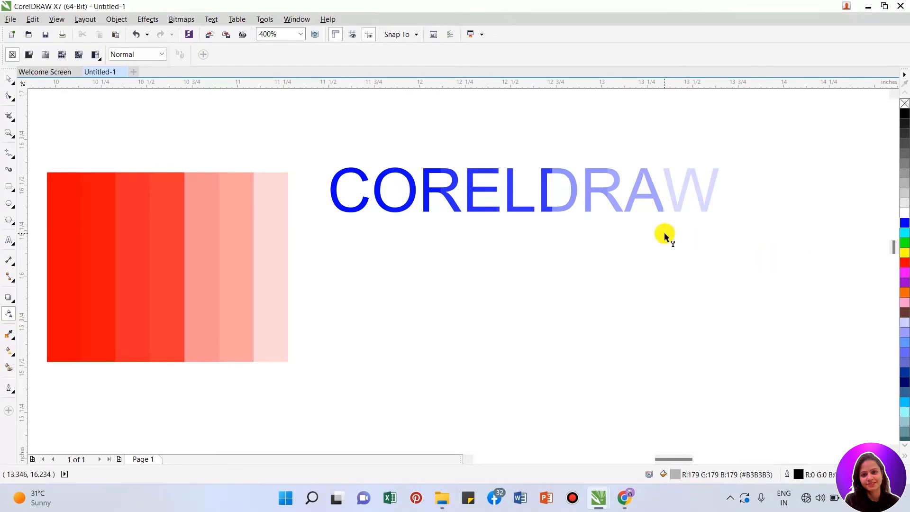
- Change the fill color of the CORELDRAW text to red
{"action": "key", "text": "space"}
{"action": "left_click", "coordinate": [669, 210]}
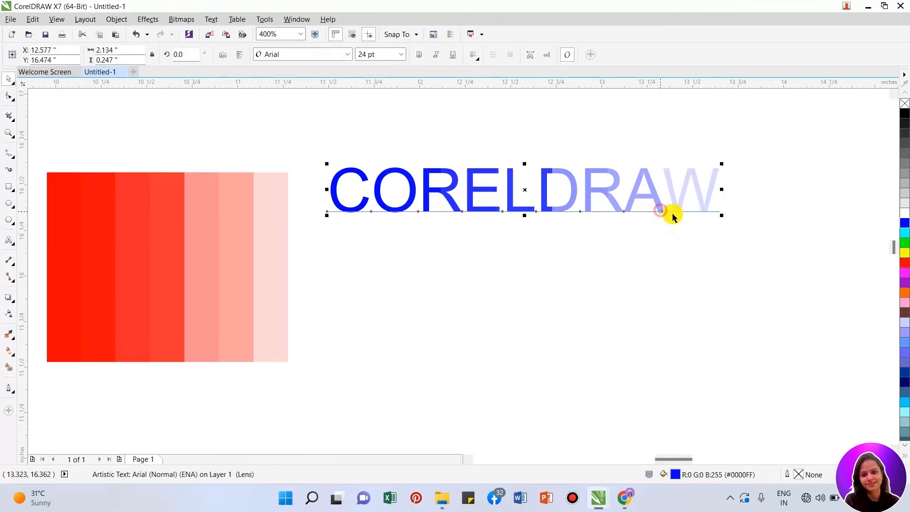
{"action": "left_click", "coordinate": [906, 265]}
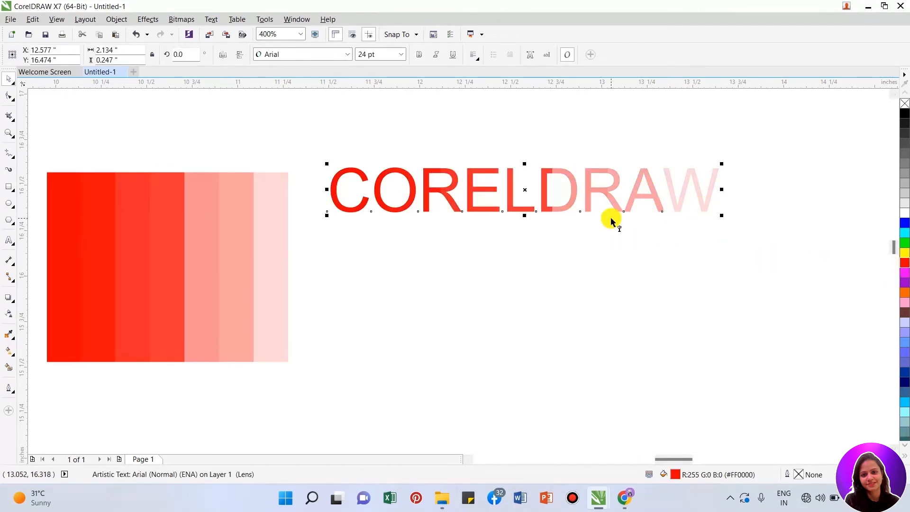
- Shorten the text's fountain transparency to end near the letter A at about -3.0°, and move its green node to the 58% position
{"action": "key", "text": "space"}
{"action": "left_click_drag", "start_coordinate": [713, 190], "coordinate": [635, 191]}
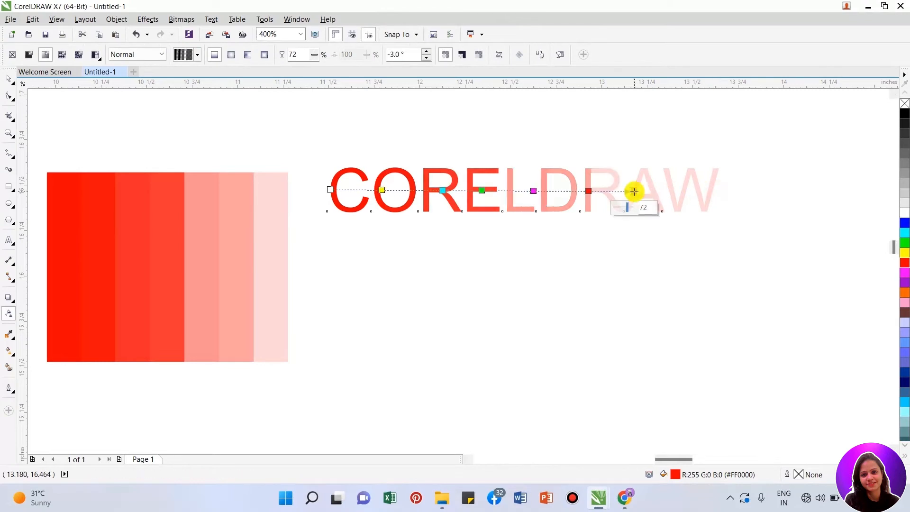
{"action": "double_click", "coordinate": [504, 190]}
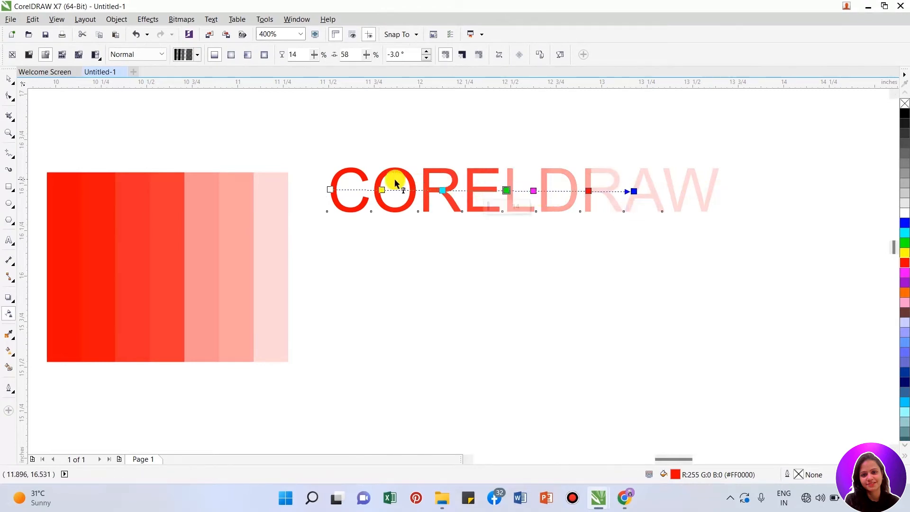
{"action": "key", "text": "space"}
- Examine the striped transparency on the rectangle and the CORELDRAW text
{"action": "scroll", "coordinate": [493, 215], "scroll_direction": "down", "scroll_amount": 2}
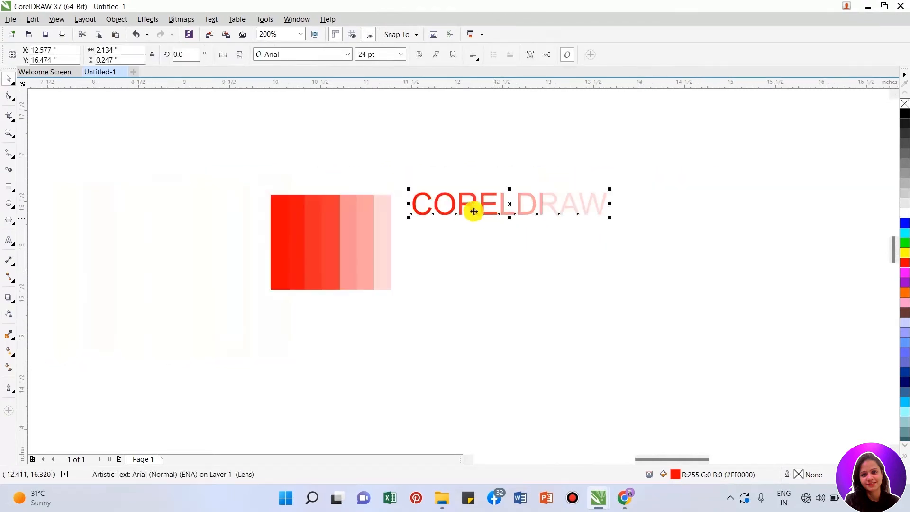
{"action": "scroll", "coordinate": [488, 211], "scroll_direction": "up", "scroll_amount": 2}
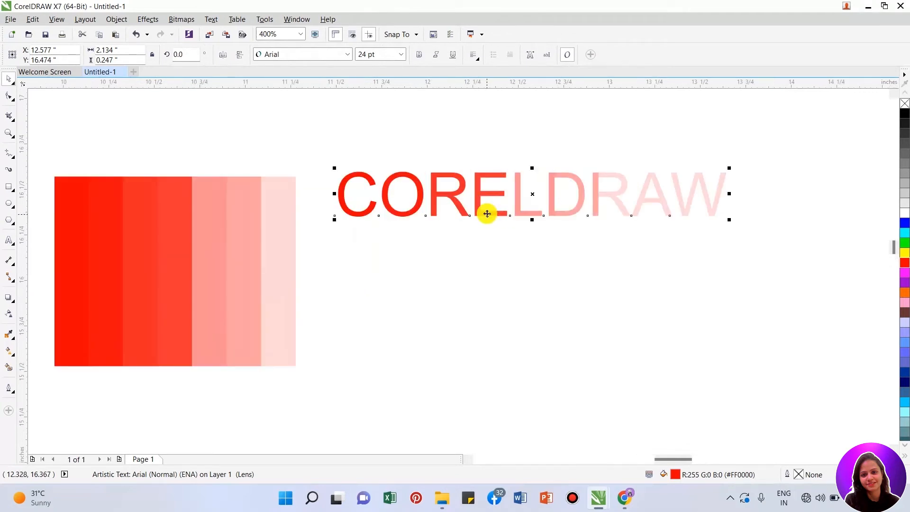
{"action": "left_click", "coordinate": [444, 248]}
{"action": "scroll", "coordinate": [358, 180], "scroll_direction": "down", "scroll_amount": 2}
{"action": "scroll", "coordinate": [392, 225], "scroll_direction": "down", "scroll_amount": 2}
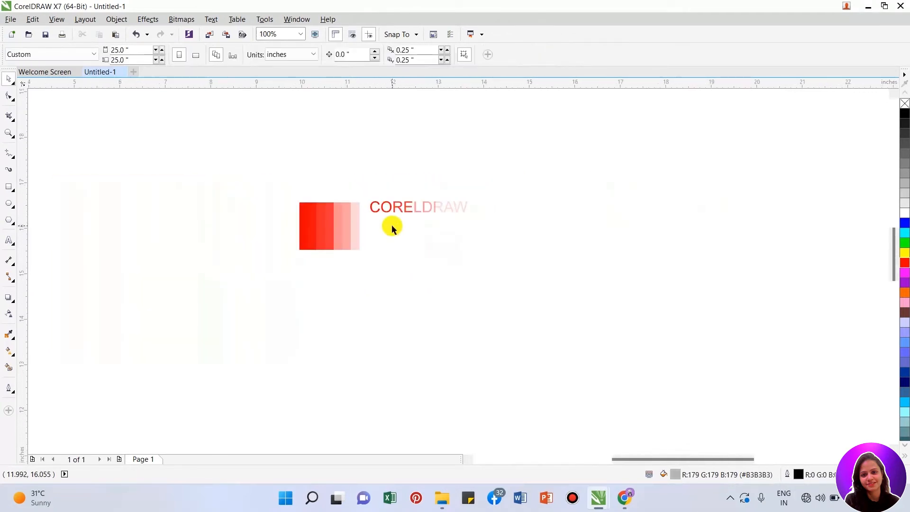
{"action": "scroll", "coordinate": [394, 244], "scroll_direction": "up", "scroll_amount": 2}
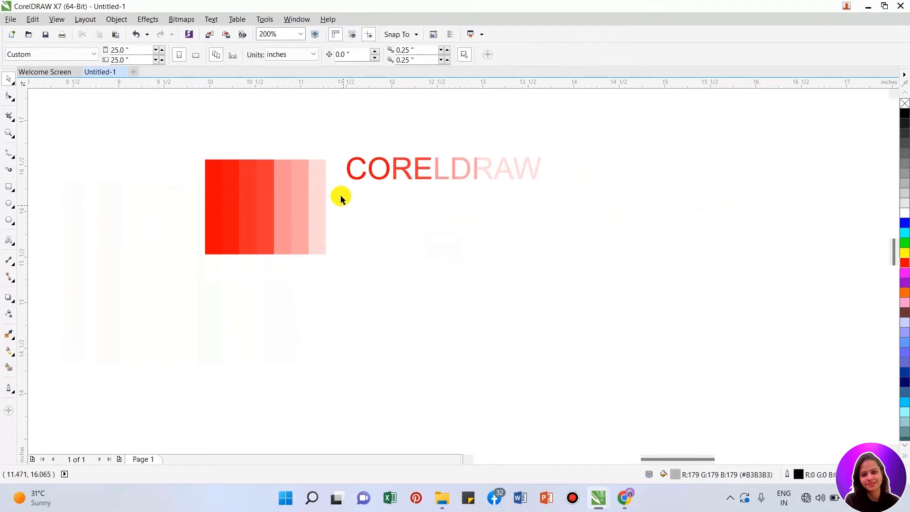
{"action": "scroll", "coordinate": [340, 181], "scroll_direction": "down", "scroll_amount": 2}
{"action": "scroll", "coordinate": [340, 240], "scroll_direction": "up", "scroll_amount": 2}
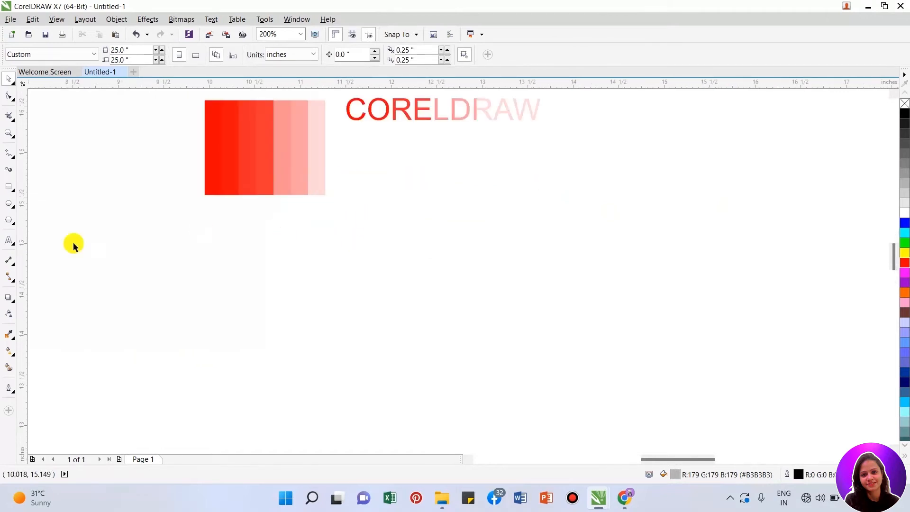
{"action": "left_click", "coordinate": [8, 21]}
{"action": "left_click", "coordinate": [400, 215]}
{"action": "right_click", "coordinate": [385, 188]}
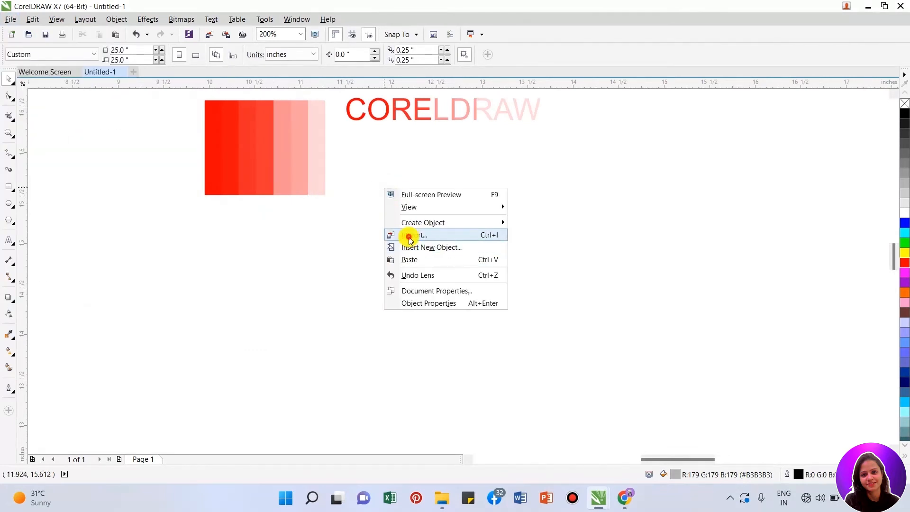
{"action": "left_click", "coordinate": [408, 235]}
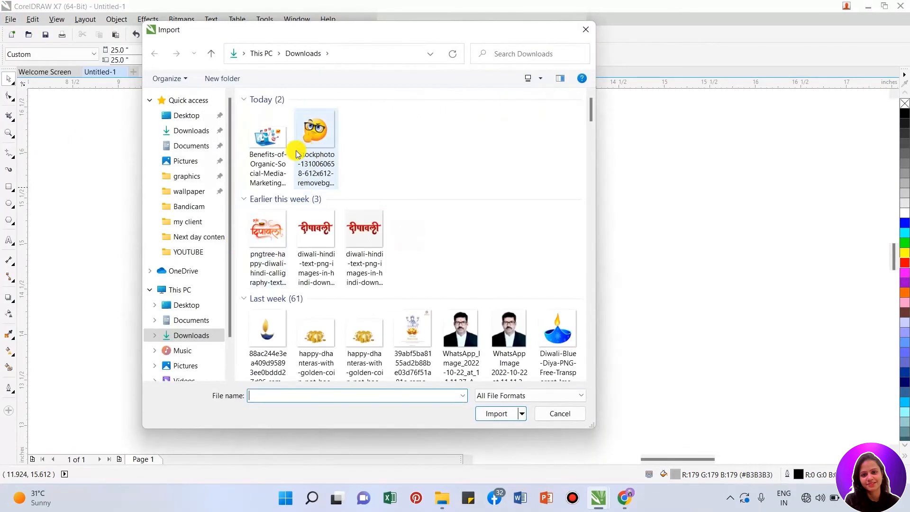
{"action": "scroll", "coordinate": [325, 301], "scroll_direction": "down", "scroll_amount": 5}
{"action": "scroll", "coordinate": [345, 303], "scroll_direction": "up", "scroll_amount": 5}
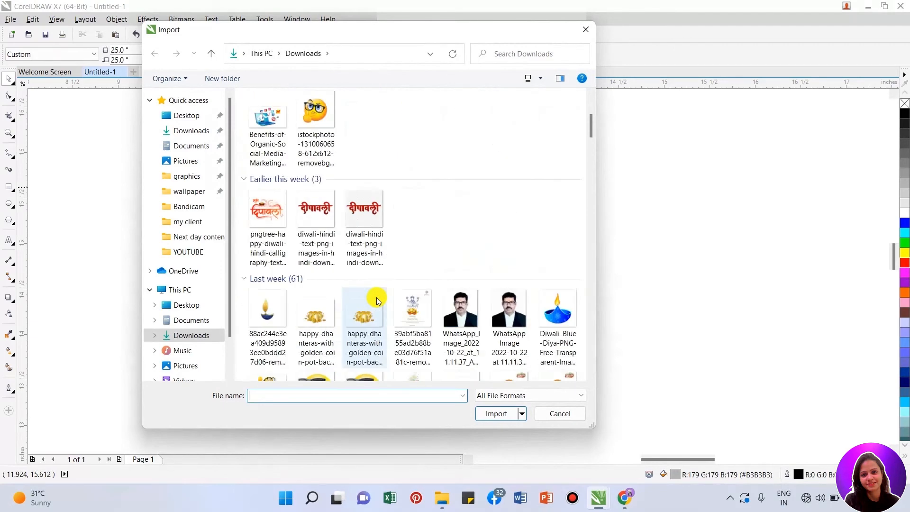
{"action": "left_click", "coordinate": [190, 193]}
{"action": "scroll", "coordinate": [434, 272], "scroll_direction": "down", "scroll_amount": 3}
{"action": "scroll", "coordinate": [440, 277], "scroll_direction": "up", "scroll_amount": 3}
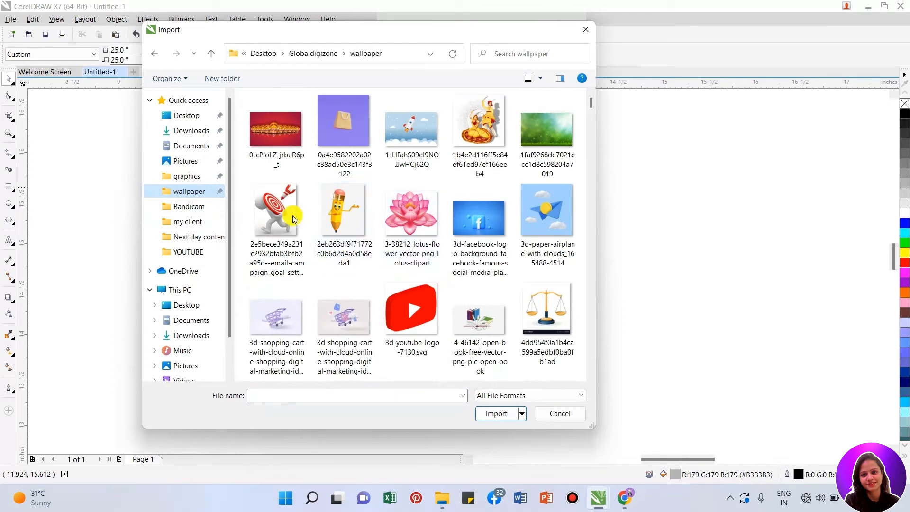
{"action": "scroll", "coordinate": [475, 266], "scroll_direction": "down", "scroll_amount": 10}
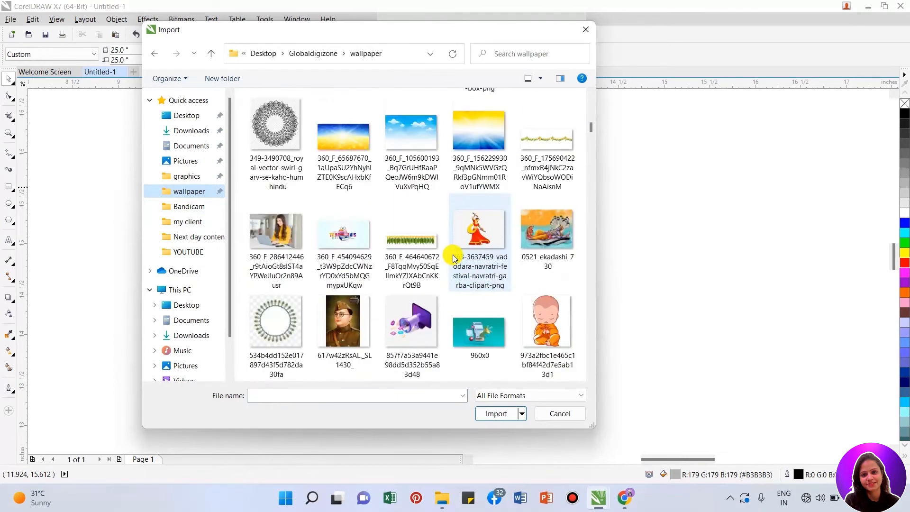
{"action": "scroll", "coordinate": [454, 258], "scroll_direction": "down", "scroll_amount": 3}
{"action": "scroll", "coordinate": [451, 251], "scroll_direction": "up", "scroll_amount": 5}
{"action": "scroll", "coordinate": [465, 270], "scroll_direction": "down", "scroll_amount": 5}
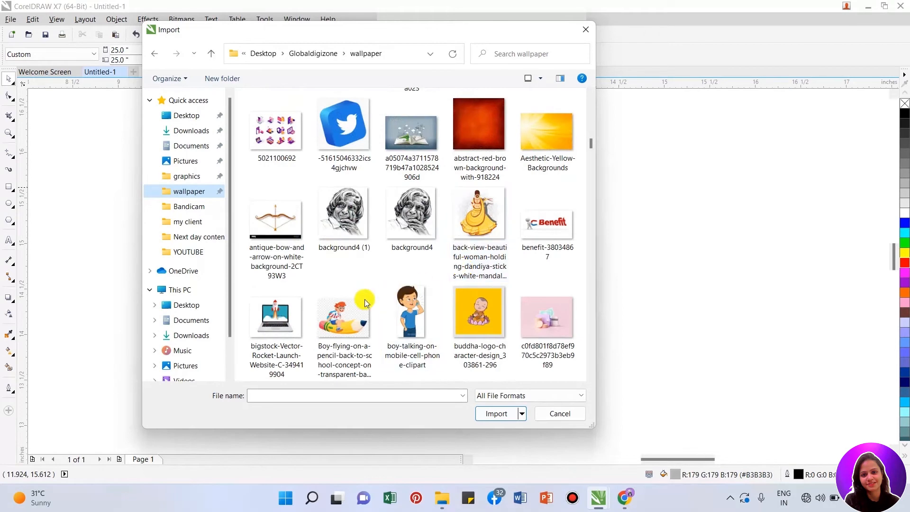
{"action": "key", "text": "Escape"}
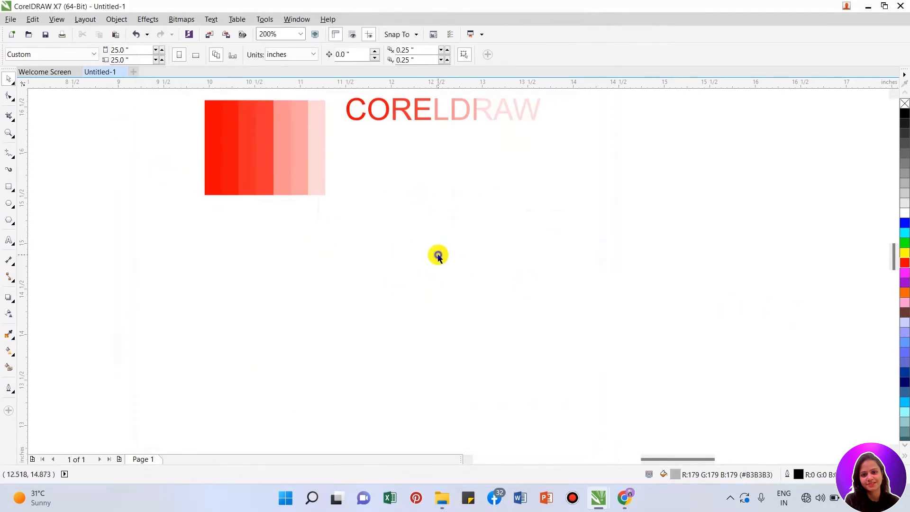
- Start an import from the wallpaper folder and browse its images for a picture to place
{"action": "right_click", "coordinate": [438, 256]}
{"action": "left_click", "coordinate": [465, 306]}
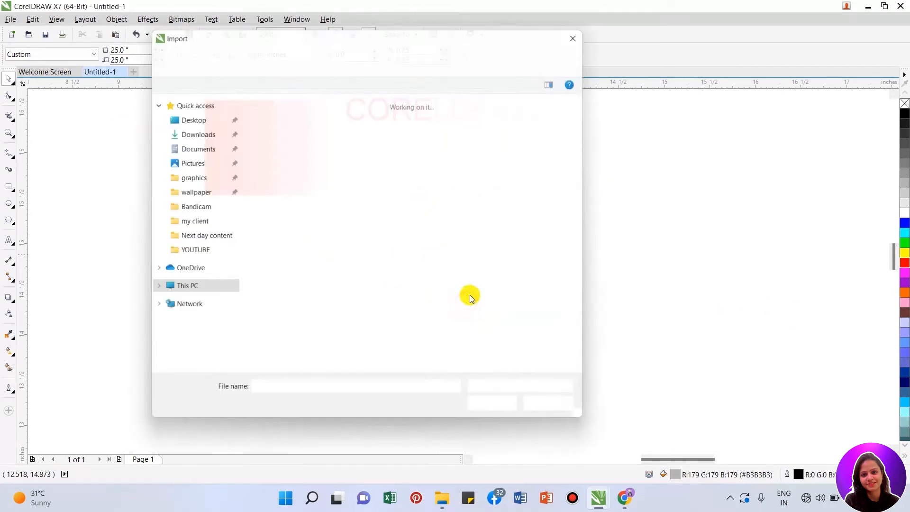
{"action": "left_click", "coordinate": [192, 160]}
{"action": "scroll", "coordinate": [435, 286], "scroll_direction": "down", "scroll_amount": 10}
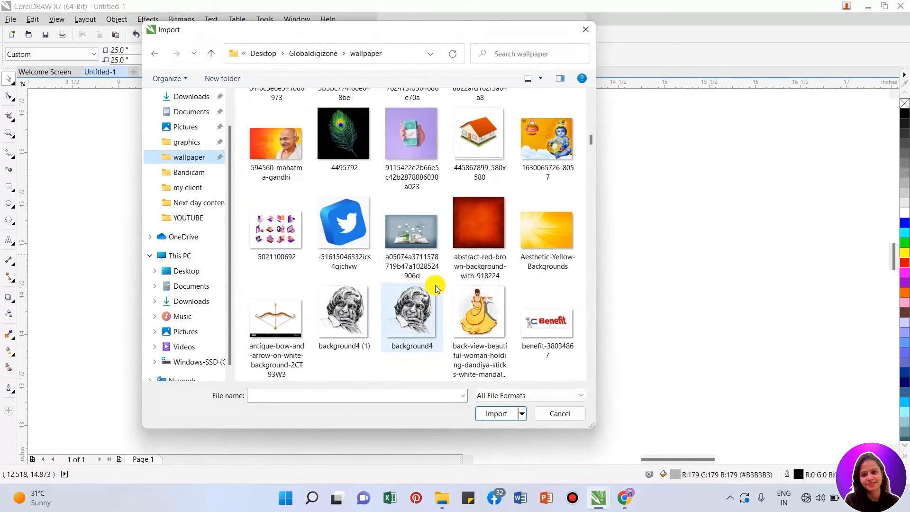
{"action": "scroll", "coordinate": [435, 285], "scroll_direction": "down", "scroll_amount": 5}
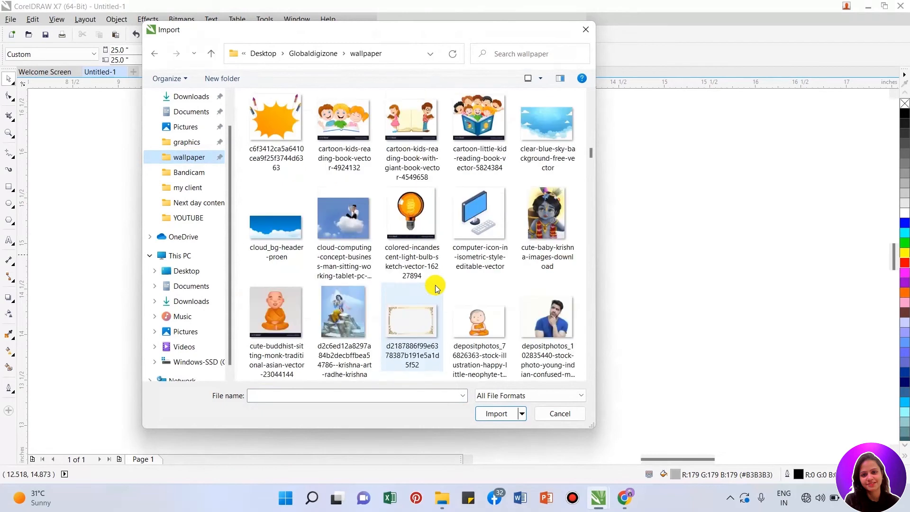
{"action": "scroll", "coordinate": [435, 285], "scroll_direction": "down", "scroll_amount": 10}
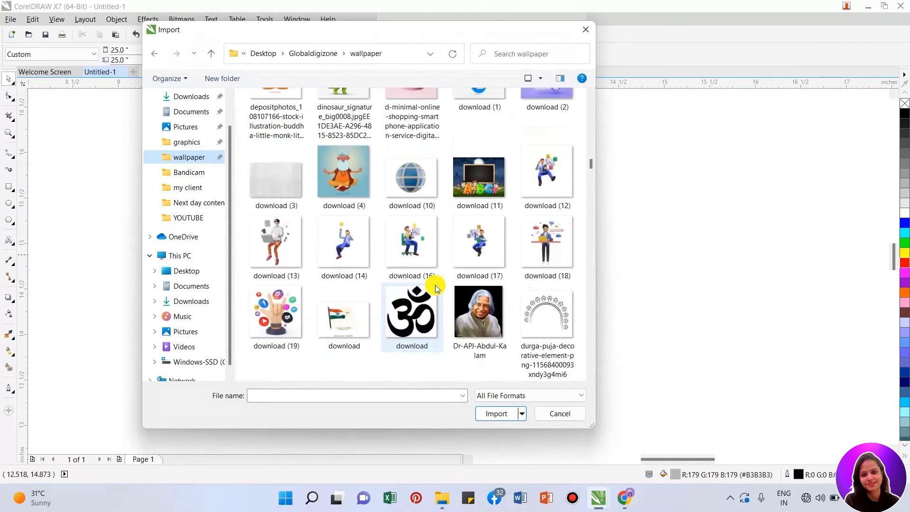
{"action": "scroll", "coordinate": [435, 286], "scroll_direction": "down", "scroll_amount": 5}
{"action": "scroll", "coordinate": [500, 289], "scroll_direction": "down", "scroll_amount": 5}
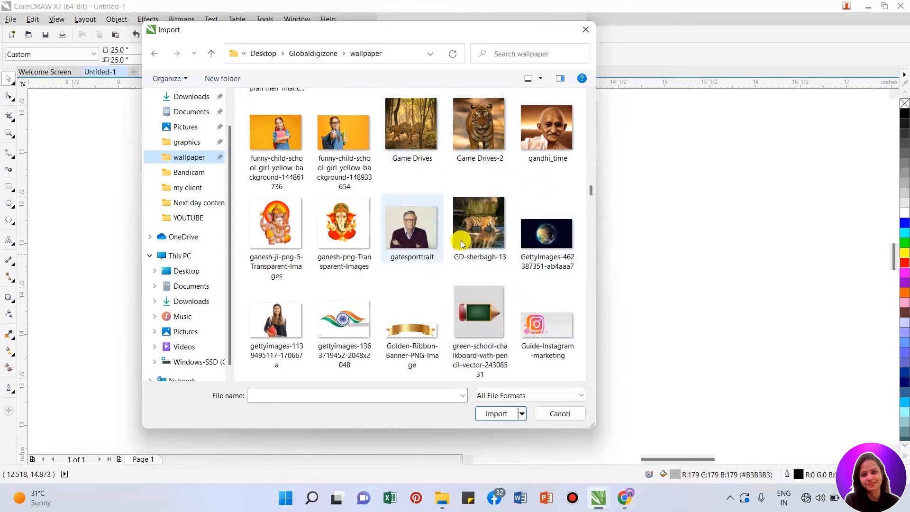
{"action": "scroll", "coordinate": [451, 223], "scroll_direction": "down", "scroll_amount": 3}
{"action": "scroll", "coordinate": [472, 254], "scroll_direction": "down", "scroll_amount": 3}
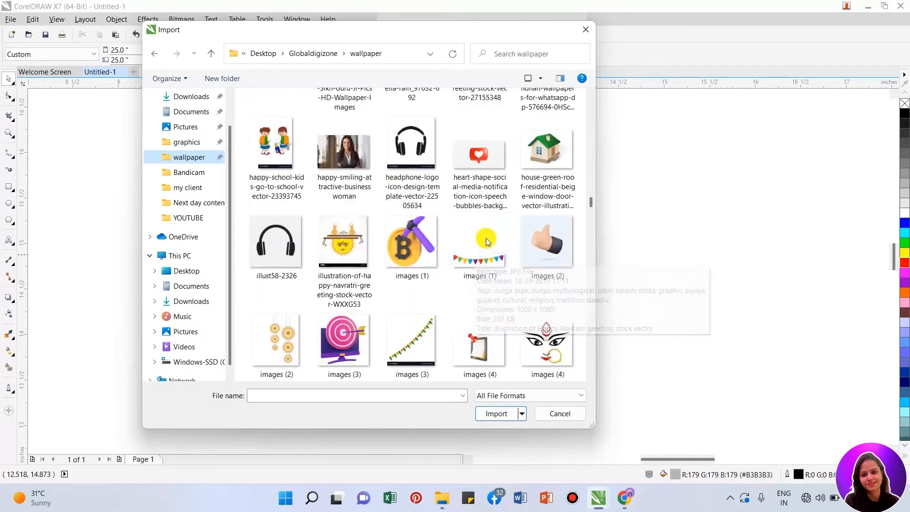
{"action": "scroll", "coordinate": [486, 238], "scroll_direction": "down", "scroll_amount": 10}
{"action": "scroll", "coordinate": [501, 254], "scroll_direction": "down", "scroll_amount": 7}
{"action": "scroll", "coordinate": [494, 263], "scroll_direction": "up", "scroll_amount": 15}
{"action": "scroll", "coordinate": [494, 263], "scroll_direction": "up", "scroll_amount": 15}
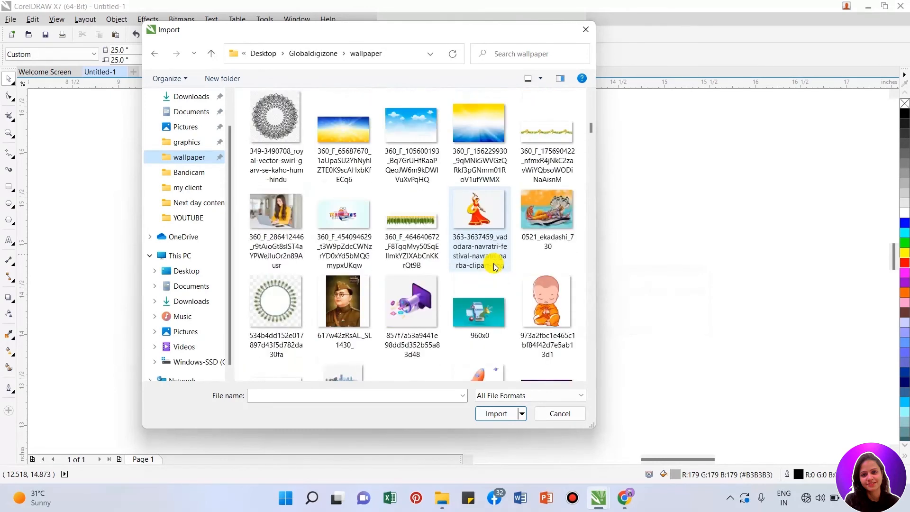
{"action": "scroll", "coordinate": [494, 265], "scroll_direction": "up", "scroll_amount": 2}
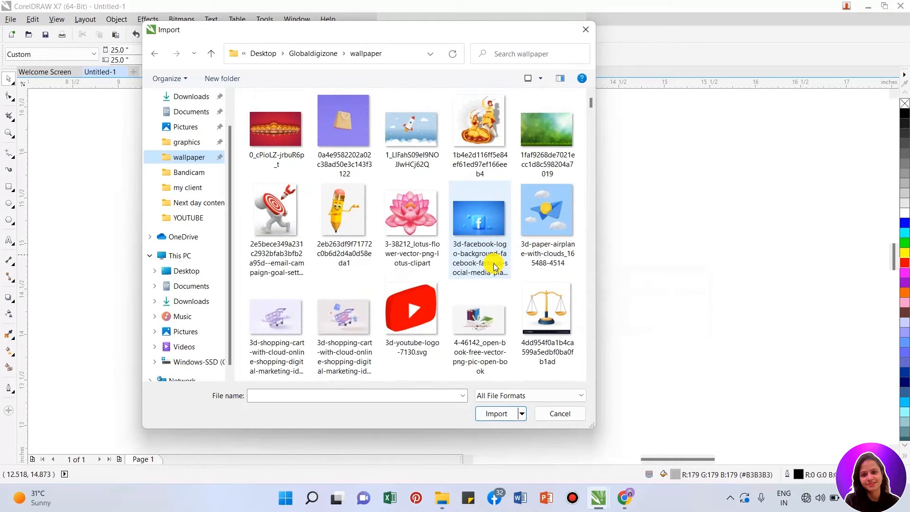
{"action": "scroll", "coordinate": [493, 265], "scroll_direction": "down", "scroll_amount": 6}
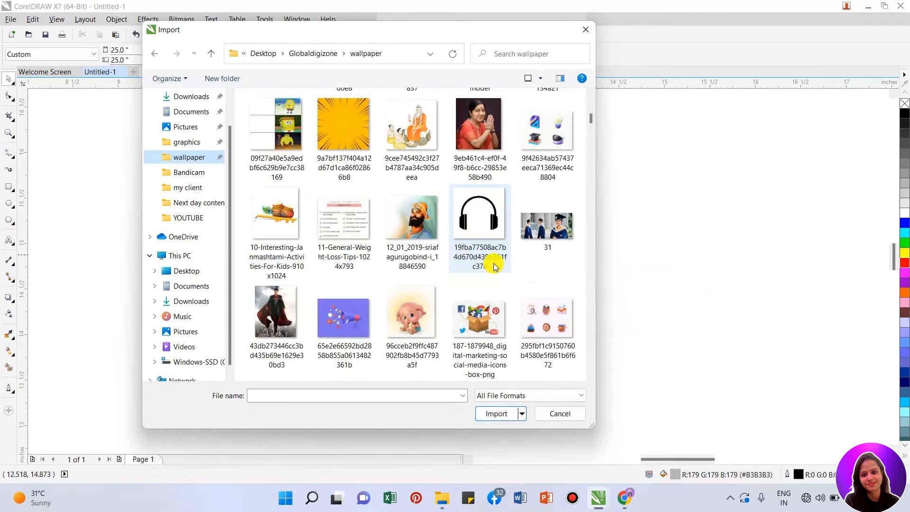
{"action": "scroll", "coordinate": [494, 266], "scroll_direction": "down", "scroll_amount": 8}
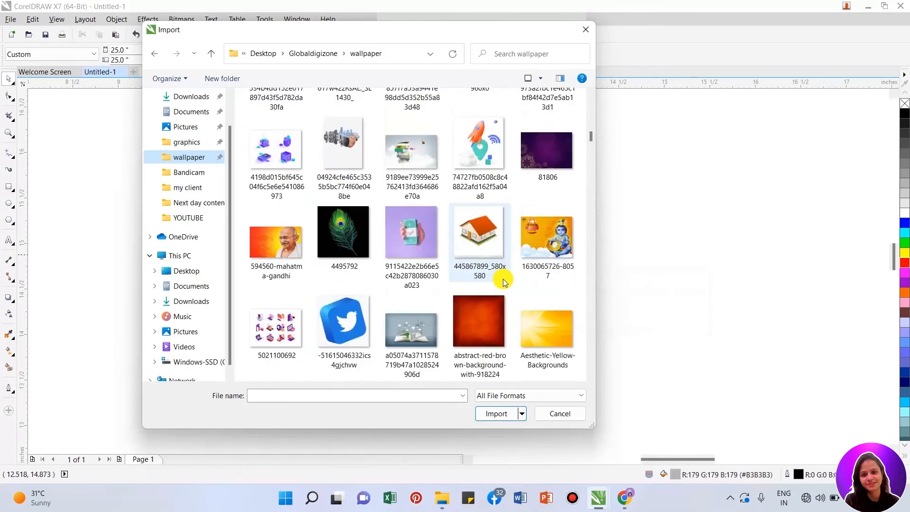
{"action": "scroll", "coordinate": [453, 261], "scroll_direction": "up", "scroll_amount": 3}
- Import the Boy-flying-on-a-pencil PNG below the CORELDRAW text and enlarge it to about 2.135 by 1.602 inches
{"action": "left_click", "coordinate": [347, 213]}
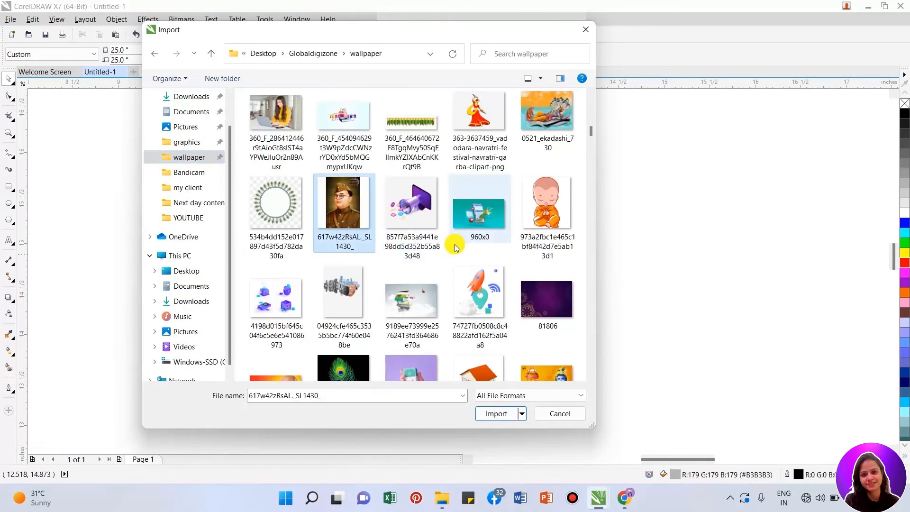
{"action": "scroll", "coordinate": [454, 244], "scroll_direction": "down", "scroll_amount": 3}
{"action": "scroll", "coordinate": [501, 260], "scroll_direction": "down", "scroll_amount": 3}
{"action": "scroll", "coordinate": [501, 261], "scroll_direction": "down", "scroll_amount": 3}
{"action": "scroll", "coordinate": [500, 261], "scroll_direction": "up", "scroll_amount": 3}
{"action": "scroll", "coordinate": [500, 259], "scroll_direction": "down", "scroll_amount": 3}
{"action": "scroll", "coordinate": [500, 259], "scroll_direction": "up", "scroll_amount": 2}
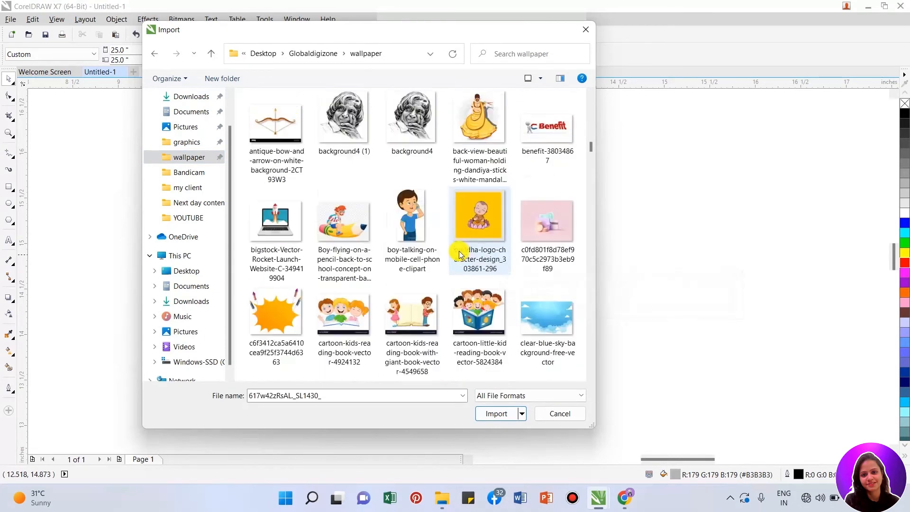
{"action": "left_click", "coordinate": [348, 216]}
{"action": "left_click", "coordinate": [497, 414]}
{"action": "left_click_drag", "start_coordinate": [374, 229], "coordinate": [545, 397]}
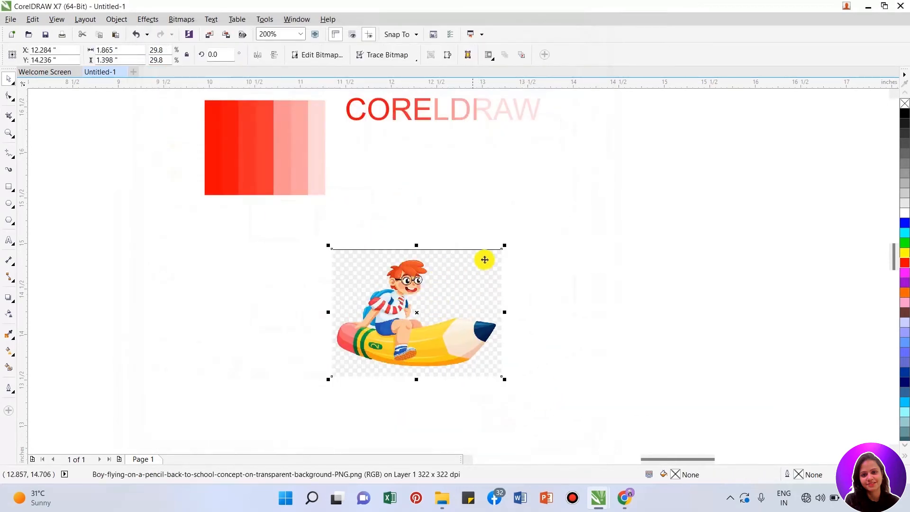
{"action": "left_click_drag", "start_coordinate": [504, 246], "coordinate": [529, 224]}
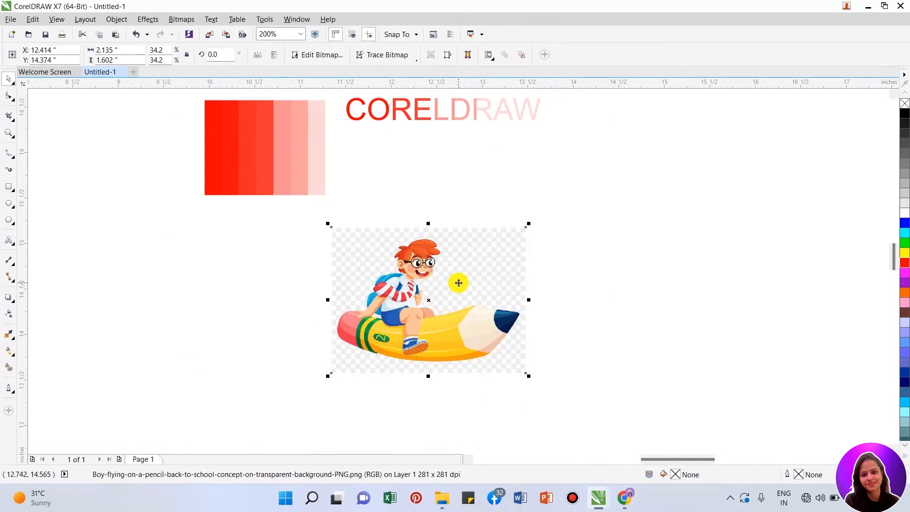
- Try uniform, fountain, bitmap pattern and two-color pattern transparency on the boy image, then remove its transparency
{"action": "left_click", "coordinate": [8, 316]}
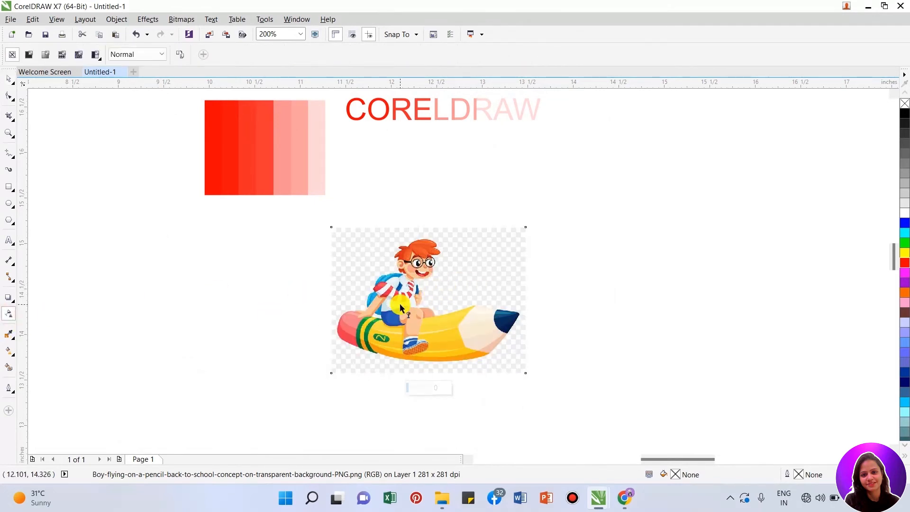
{"action": "left_click", "coordinate": [23, 54]}
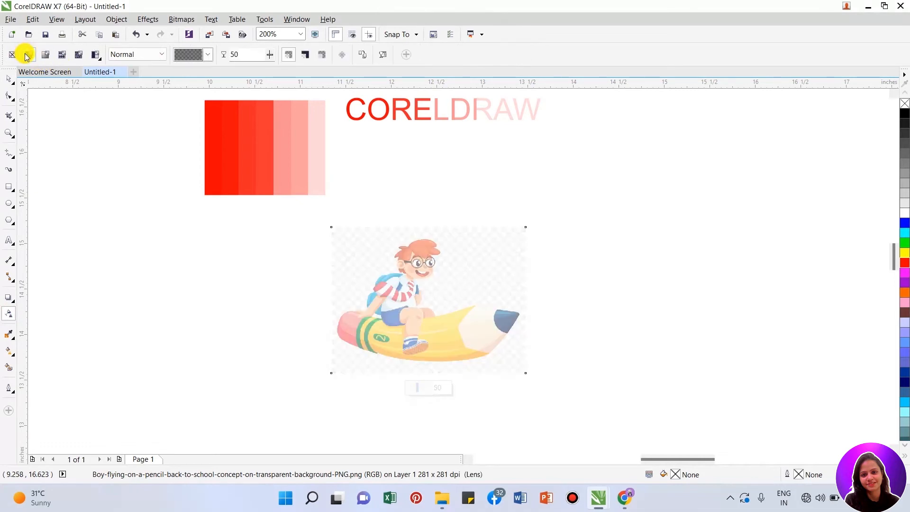
{"action": "left_click", "coordinate": [46, 56]}
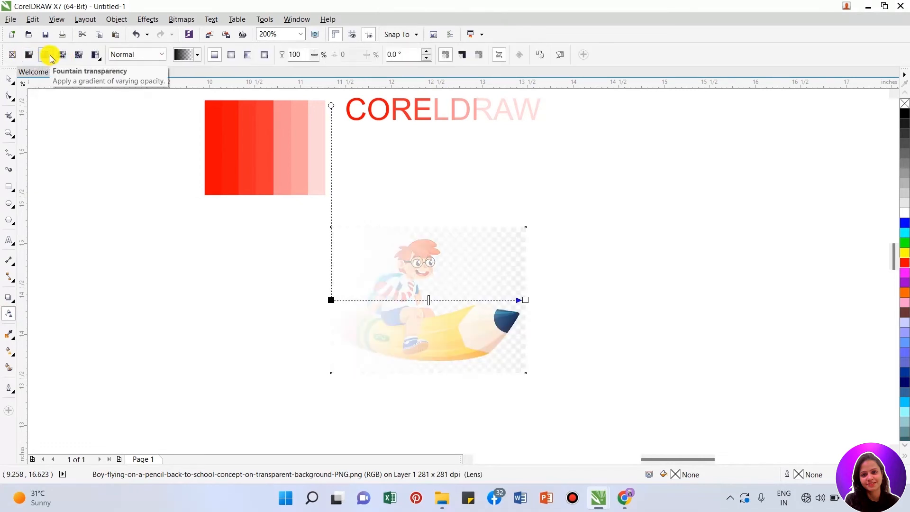
{"action": "left_click", "coordinate": [68, 56]}
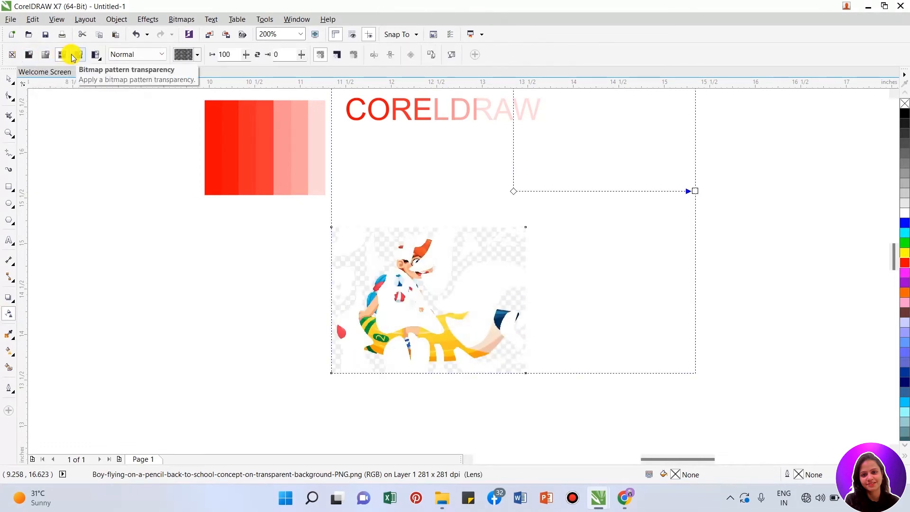
{"action": "left_click", "coordinate": [79, 57]}
{"action": "left_click", "coordinate": [90, 57]}
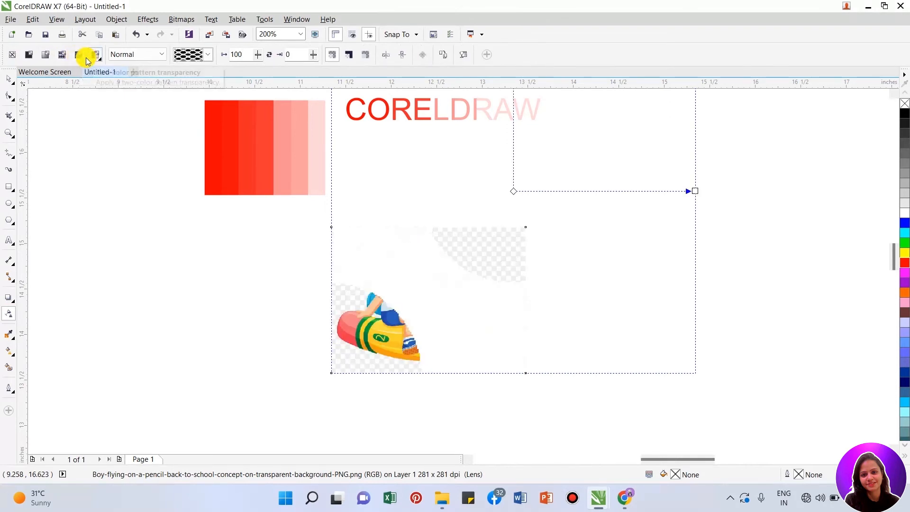
{"action": "left_click", "coordinate": [29, 55]}
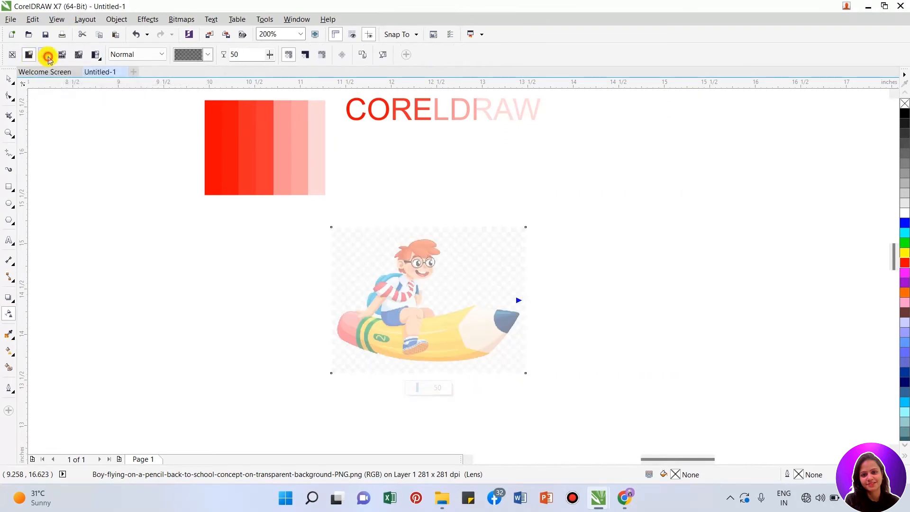
{"action": "left_click", "coordinate": [46, 55]}
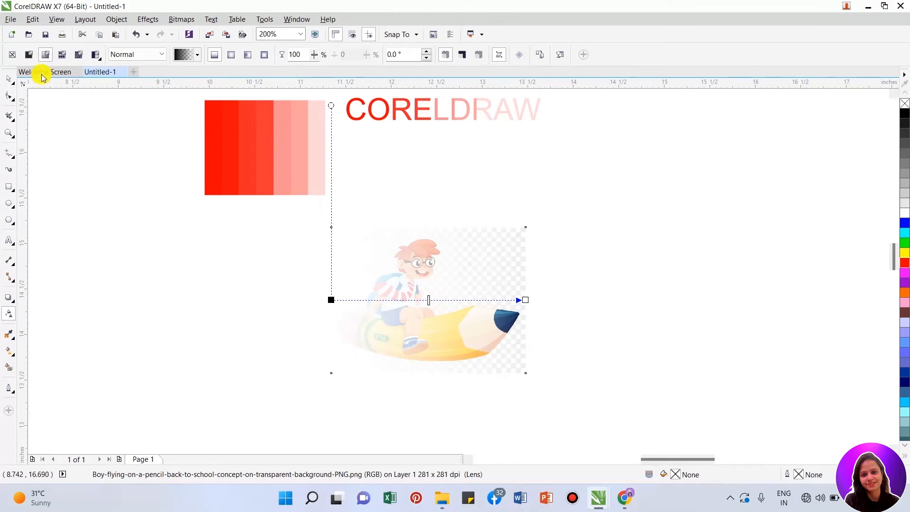
{"action": "left_click", "coordinate": [11, 55]}
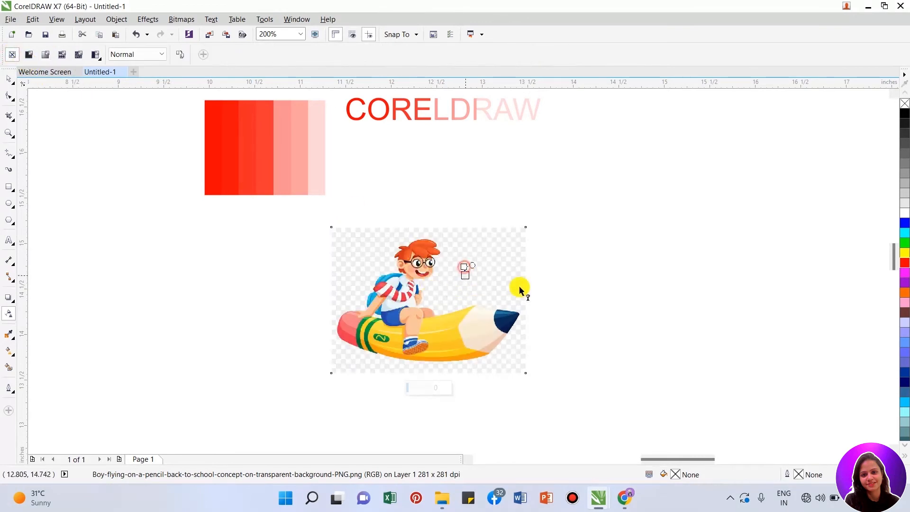
- Apply a linear fountain transparency that fades out the boy image's upper-right corner at about 51.4°
{"action": "left_click_drag", "start_coordinate": [578, 280], "coordinate": [613, 269]}
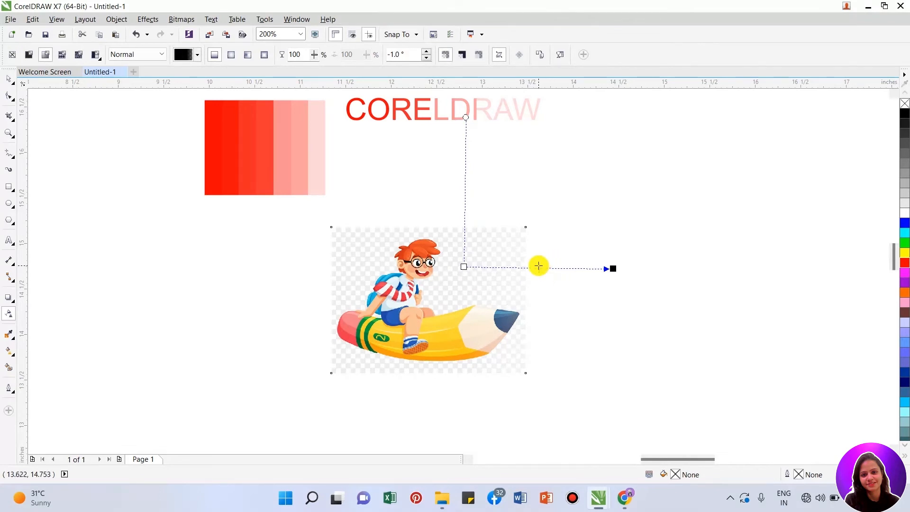
{"action": "left_click_drag", "start_coordinate": [616, 269], "coordinate": [549, 269]}
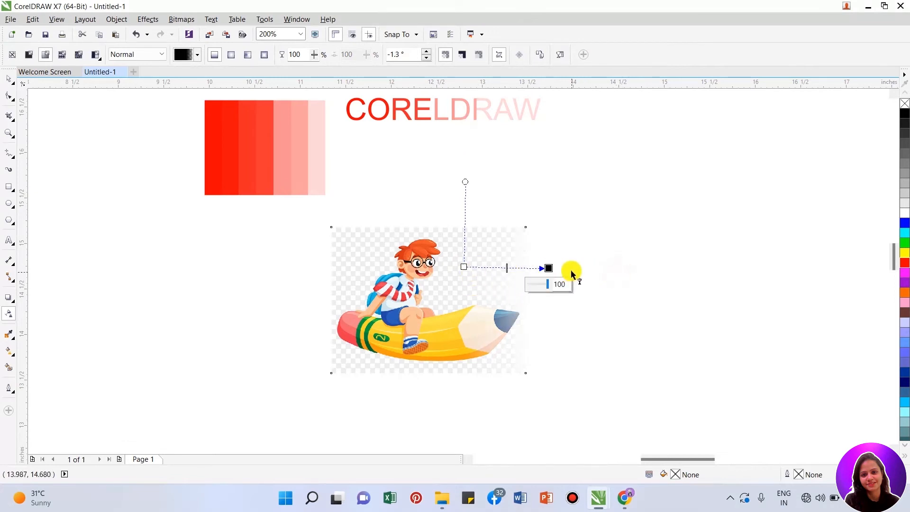
{"action": "left_click_drag", "start_coordinate": [549, 268], "coordinate": [531, 218]}
{"action": "left_click_drag", "start_coordinate": [462, 269], "coordinate": [456, 295]}
{"action": "scroll", "coordinate": [516, 211], "scroll_direction": "up", "scroll_amount": 2}
{"action": "left_click_drag", "start_coordinate": [549, 225], "coordinate": [454, 322]}
{"action": "left_click_drag", "start_coordinate": [457, 323], "coordinate": [457, 322]}
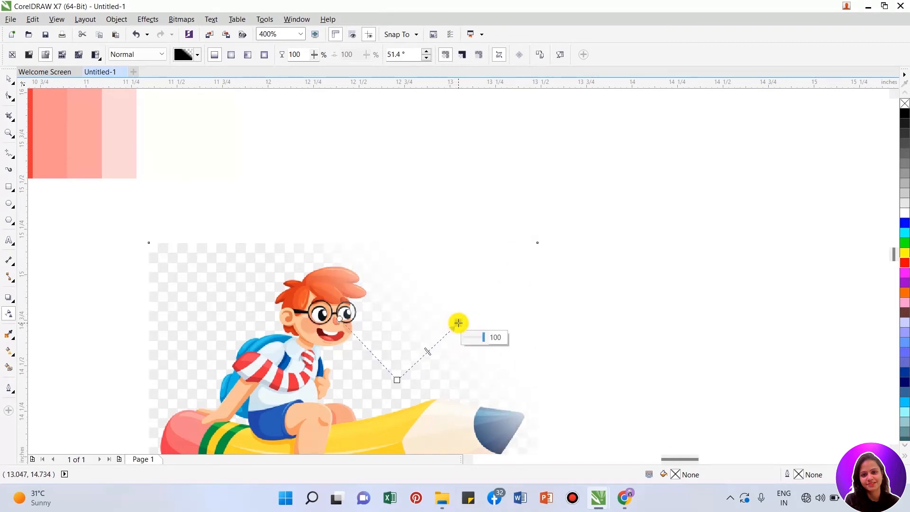
- Duplicate the faded boy image directly to the right of the original
{"action": "scroll", "coordinate": [457, 322], "scroll_direction": "down", "scroll_amount": 1}
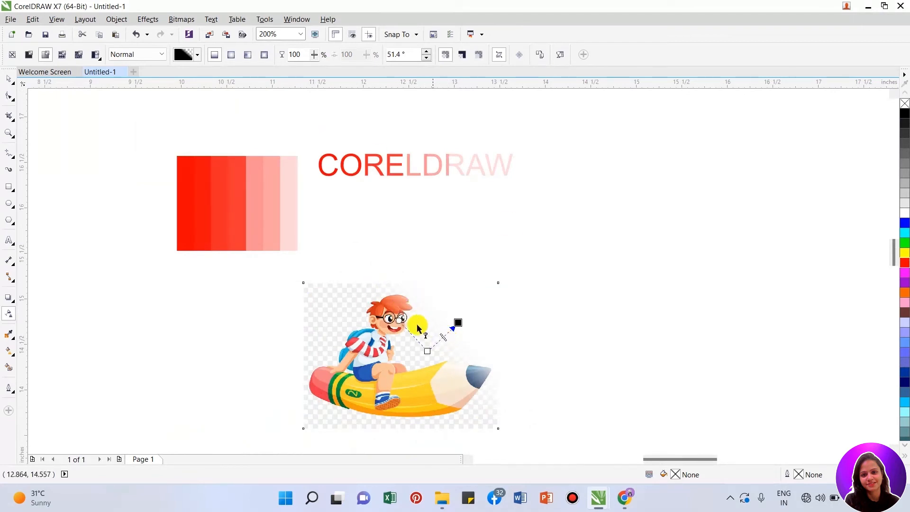
{"action": "key", "text": "space"}
{"action": "scroll", "coordinate": [362, 292], "scroll_direction": "down", "scroll_amount": 1}
{"action": "left_click_drag", "start_coordinate": [365, 311], "coordinate": [482, 312]}
- Redraw the original boy image's fountain transparency to fade its upper-left corner at about 132.6°
{"action": "key", "text": "space"}
{"action": "left_click", "coordinate": [405, 309]}
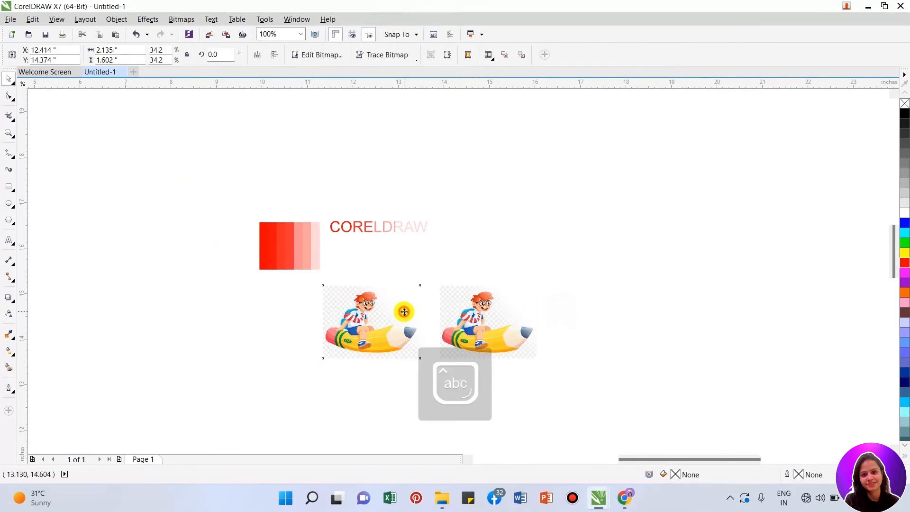
{"action": "scroll", "coordinate": [405, 315], "scroll_direction": "up", "scroll_amount": 1}
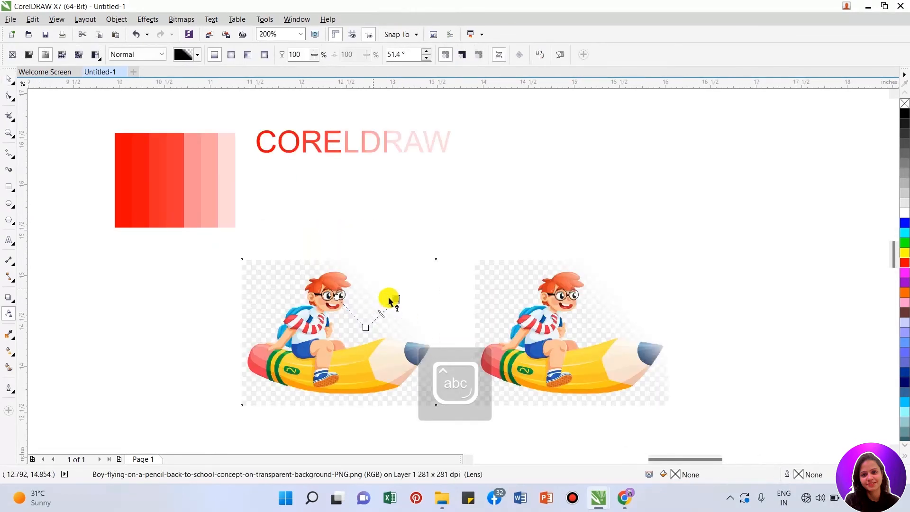
{"action": "left_click_drag", "start_coordinate": [272, 298], "coordinate": [216, 235]}
{"action": "left_click_drag", "start_coordinate": [274, 298], "coordinate": [287, 303]}
{"action": "left_click_drag", "start_coordinate": [218, 236], "coordinate": [245, 274]}
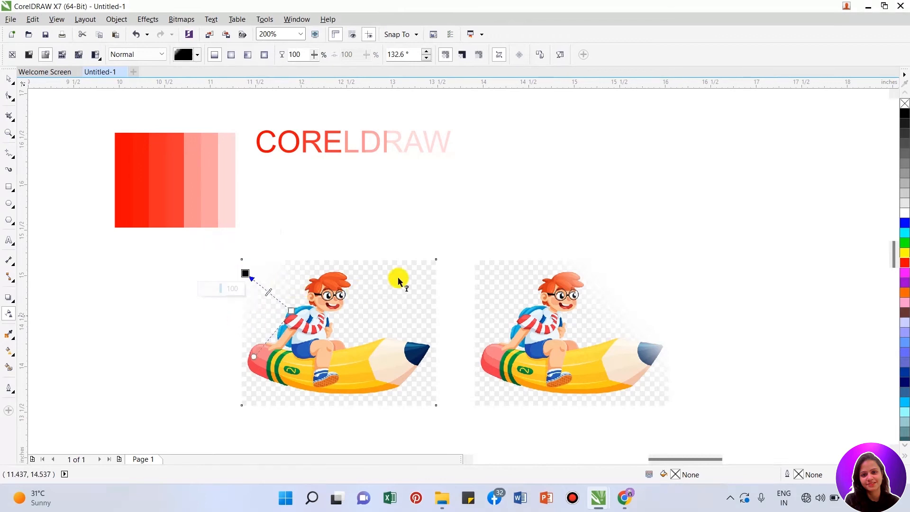
- Convert the duplicate boy image with its faded upper-right corner to a 1200 dpi bitmap
{"action": "scroll", "coordinate": [166, 269], "scroll_direction": "down", "scroll_amount": 1}
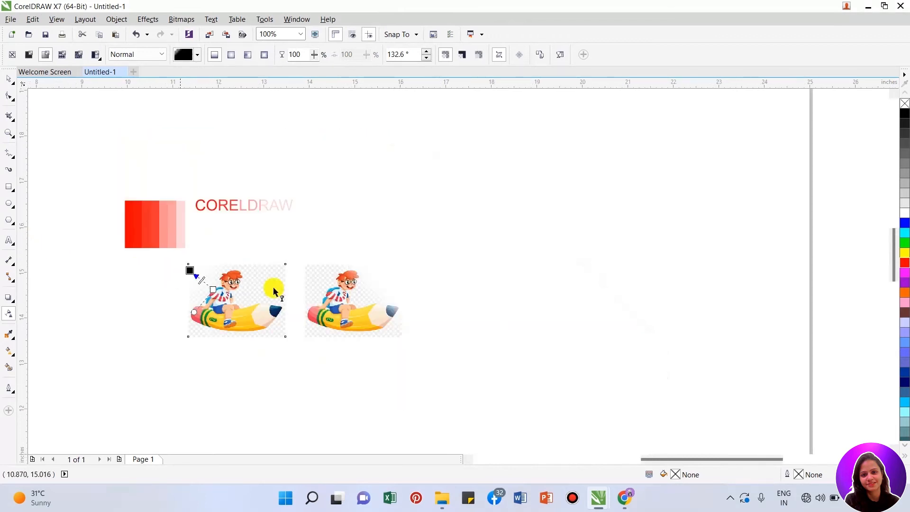
{"action": "scroll", "coordinate": [355, 287], "scroll_direction": "up", "scroll_amount": 1}
{"action": "left_click", "coordinate": [360, 287]}
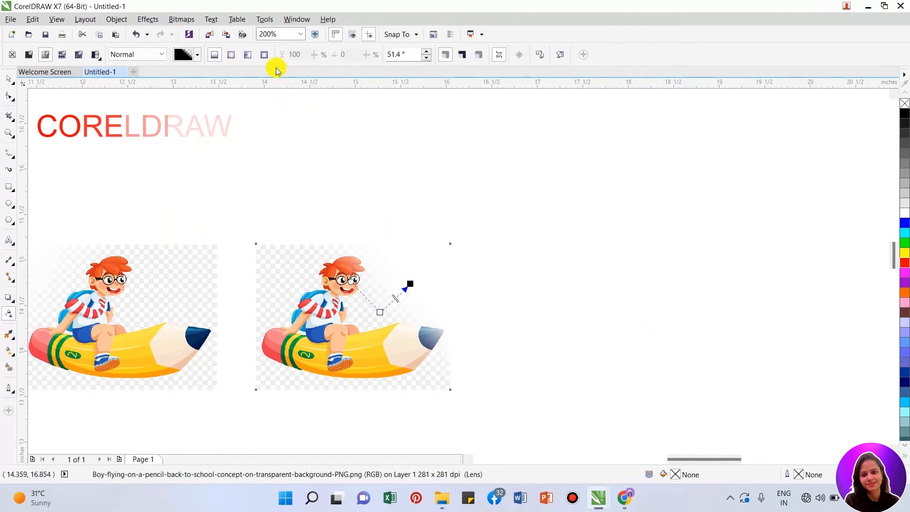
{"action": "left_click", "coordinate": [181, 19]}
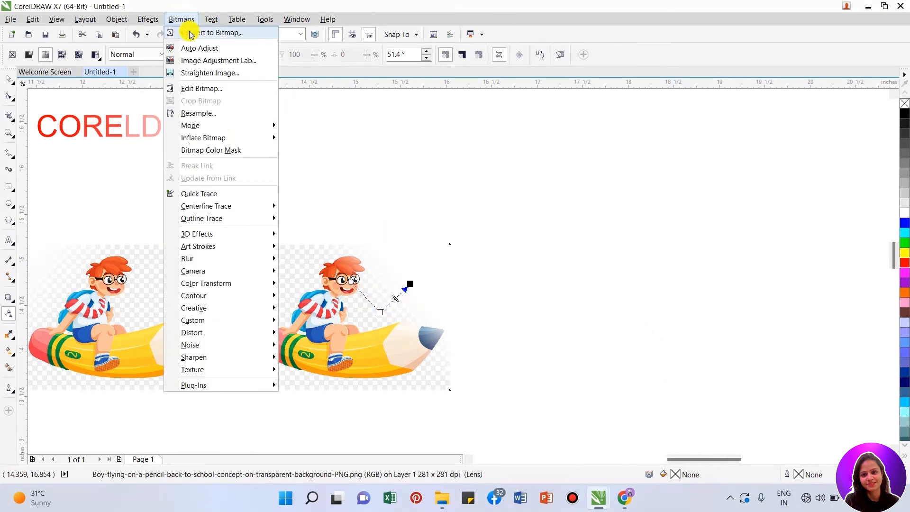
{"action": "left_click", "coordinate": [189, 34]}
{"action": "left_click", "coordinate": [734, 264]}
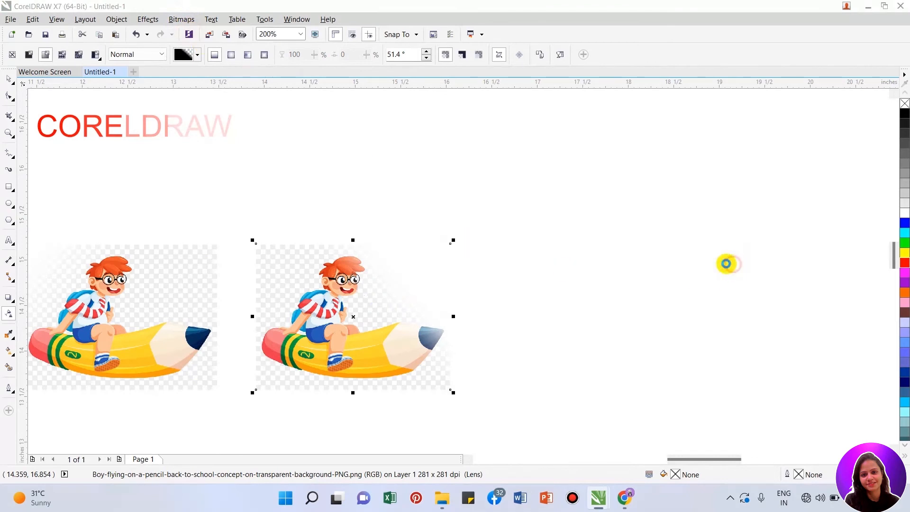
- Add a linear fountain transparency to the converted bitmap, fading its upper-left corner at about 132.6°
{"action": "left_click_drag", "start_coordinate": [291, 280], "coordinate": [231, 209]}
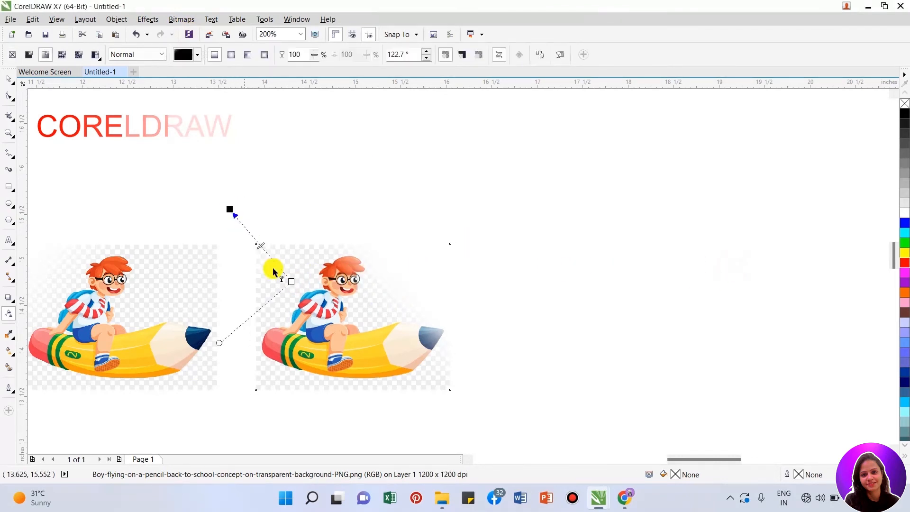
{"action": "left_click_drag", "start_coordinate": [231, 209], "coordinate": [285, 281]}
{"action": "left_click", "coordinate": [270, 268]}
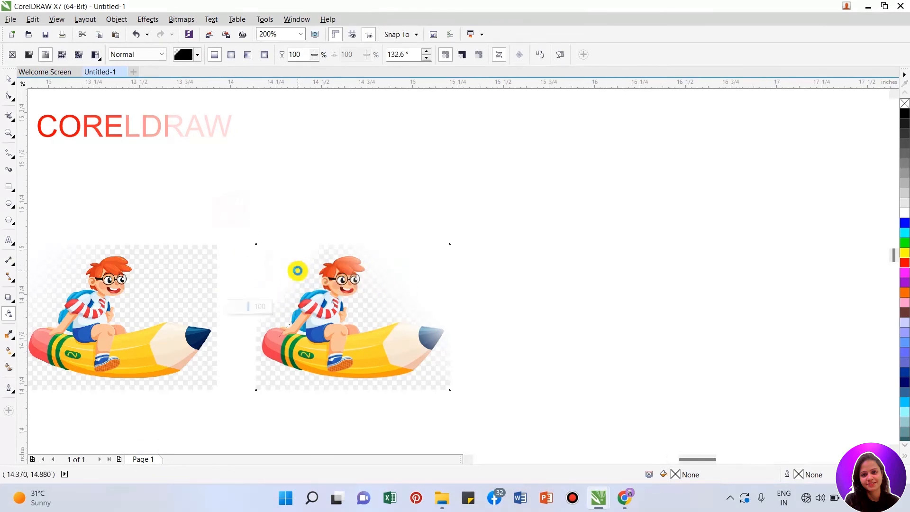
- Redraw the converted boy bitmap's linear transparency to fade its upper-left corner at about 129.7°
{"action": "scroll", "coordinate": [298, 270], "scroll_direction": "up", "scroll_amount": 1}
{"action": "left_click", "coordinate": [301, 294]}
{"action": "mouse_move", "coordinate": [305, 315]}
{"action": "left_mouse_down"}
{"action": "mouse_move", "coordinate": [277, 295]}
{"action": "mouse_move", "coordinate": [297, 310]}
{"action": "left_mouse_up"}
{"action": "scroll", "coordinate": [294, 305], "scroll_direction": "down", "scroll_amount": 1}
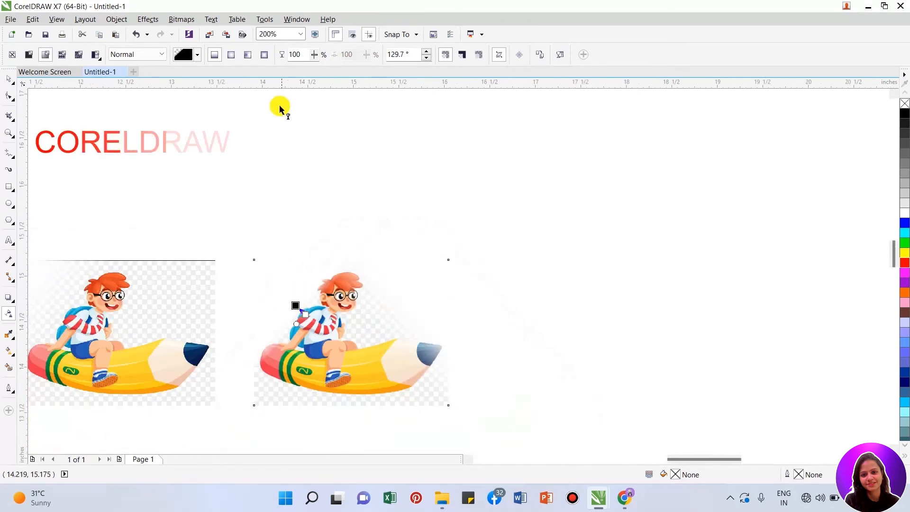
- Convert the boy image with the redrawn upper-left fade to a 1200 dpi RGB bitmap with transparent background
{"action": "left_click", "coordinate": [180, 19]}
{"action": "left_click", "coordinate": [237, 33]}
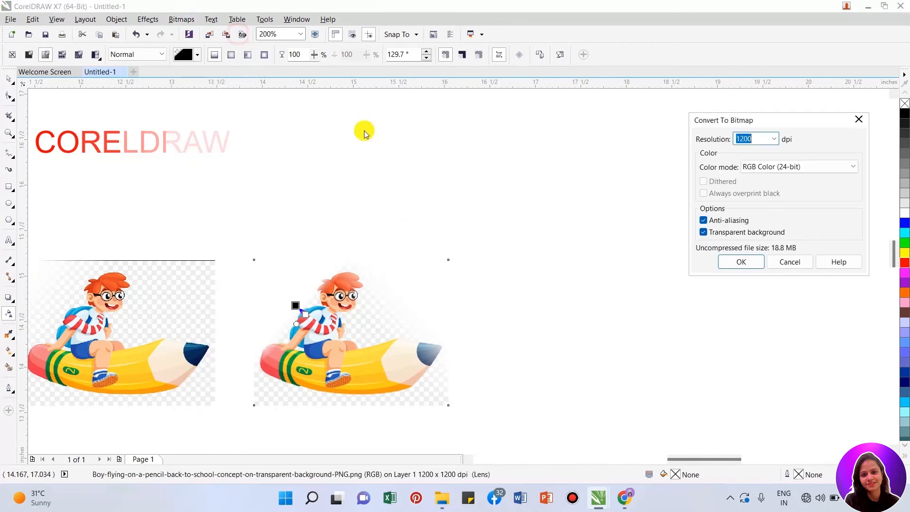
{"action": "left_click", "coordinate": [740, 263]}
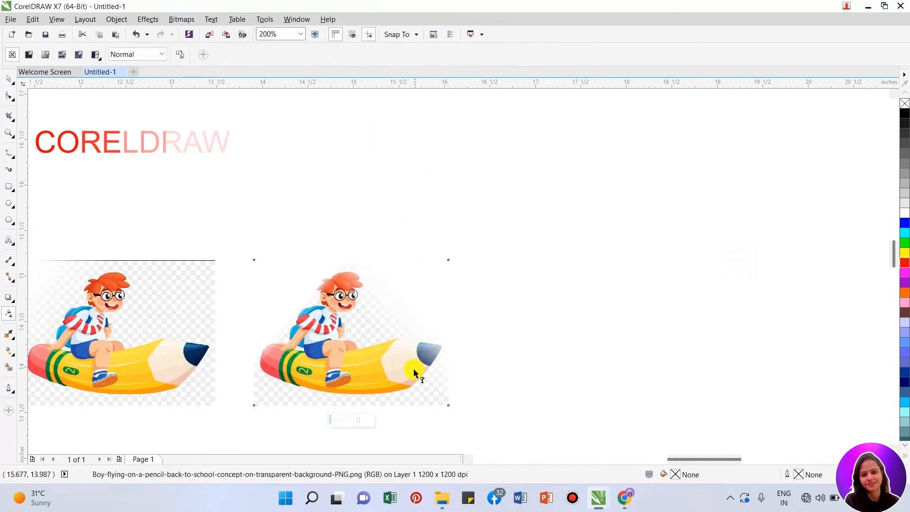
- Fade the boy image's bottom edge with a linear transparency at about -91.3° and convert the result to a 1200 dpi bitmap
{"action": "left_click_drag", "start_coordinate": [346, 366], "coordinate": [343, 397]}
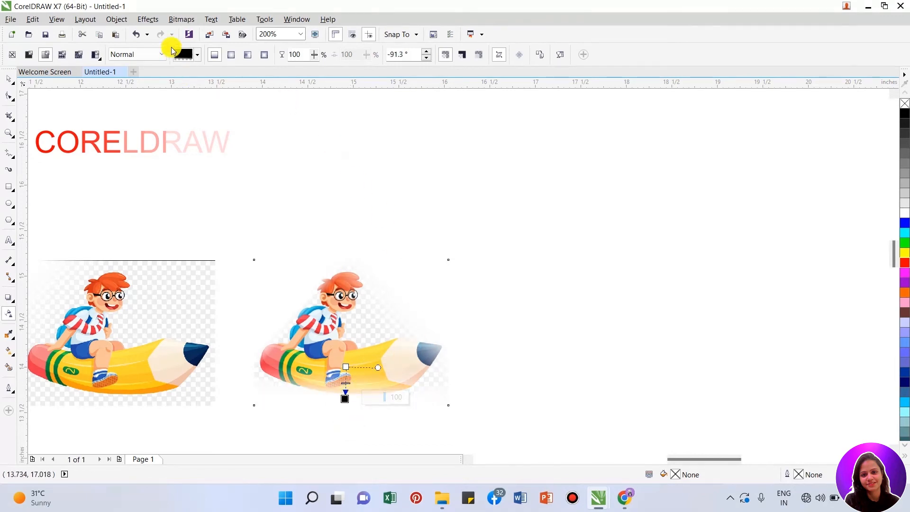
{"action": "left_click", "coordinate": [182, 20]}
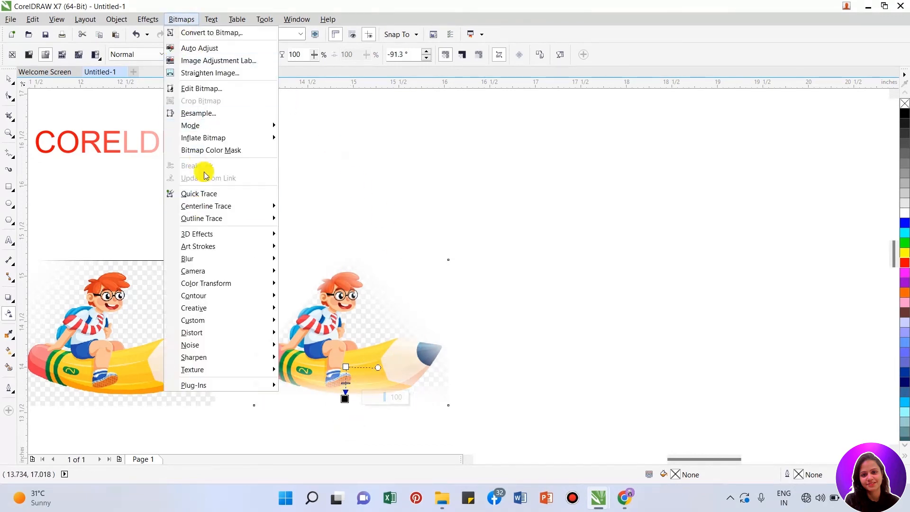
{"action": "left_click", "coordinate": [201, 32]}
{"action": "left_click", "coordinate": [733, 260]}
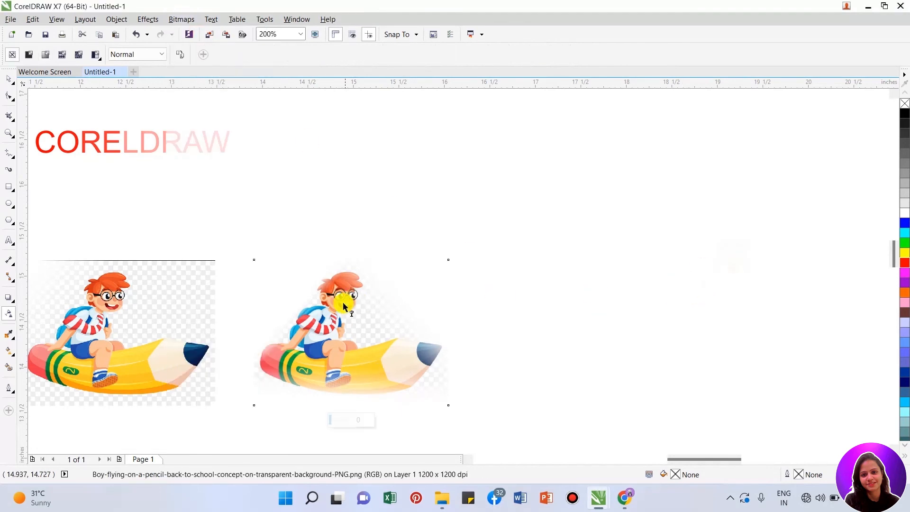
- Try a linear transparency at about 50.9° toward the boy image's upper-right corner and undo it
{"action": "left_click_drag", "start_coordinate": [383, 313], "coordinate": [408, 288]}
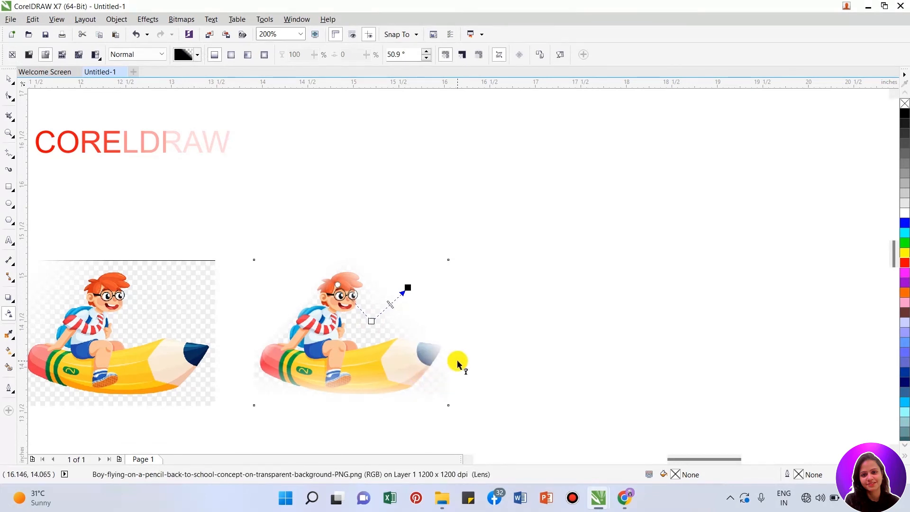
{"action": "key", "text": "ctrl+z"}
- Fade the boy image's lower-right corner at about -59.1° and convert the image to a 200 dpi RGB bitmap
{"action": "mouse_move", "coordinate": [434, 377]}
{"action": "left_mouse_down"}
{"action": "mouse_move", "coordinate": [457, 416]}
{"action": "mouse_move", "coordinate": [423, 361]}
{"action": "left_mouse_up"}
{"action": "left_click_drag", "start_coordinate": [457, 417], "coordinate": [448, 392]}
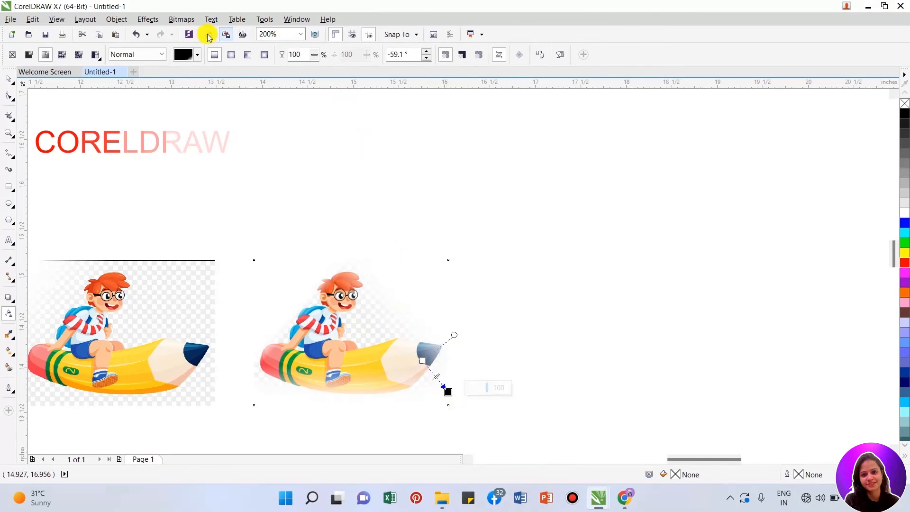
{"action": "left_click", "coordinate": [192, 19]}
{"action": "left_click", "coordinate": [209, 32]}
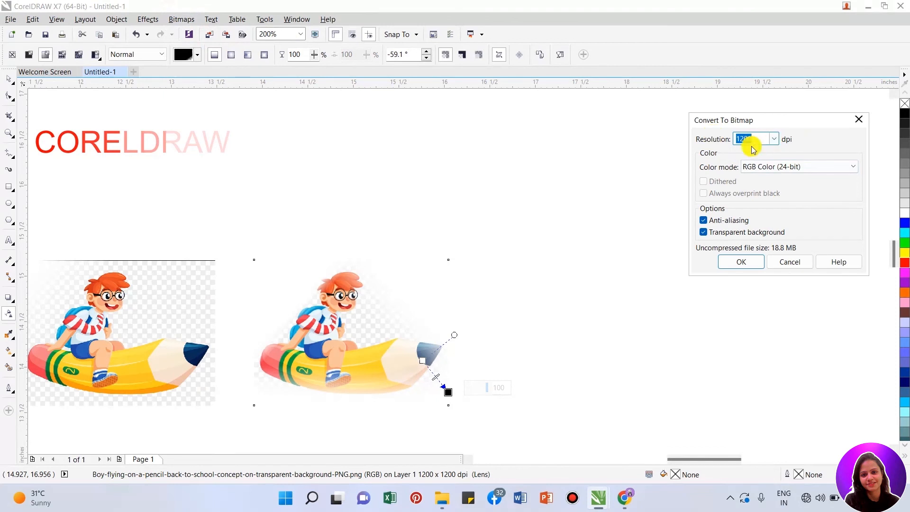
{"action": "left_click", "coordinate": [773, 139]}
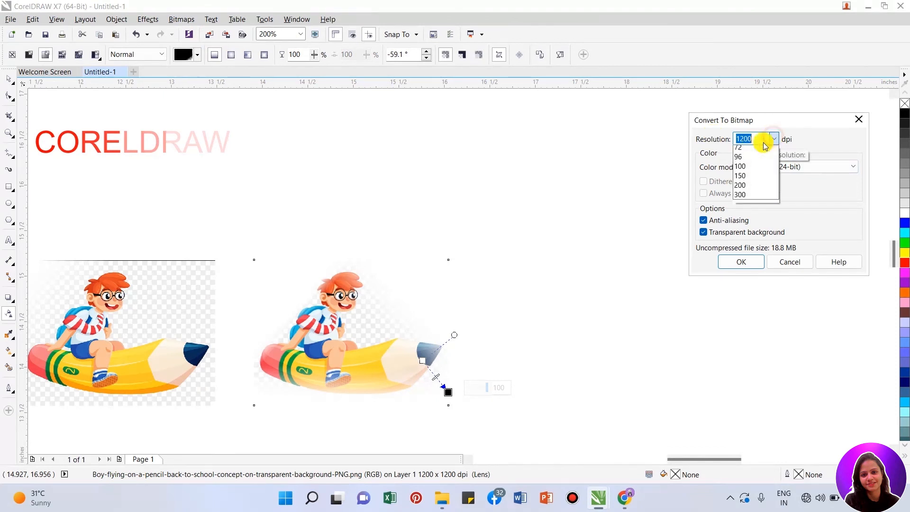
{"action": "left_click", "coordinate": [758, 189]}
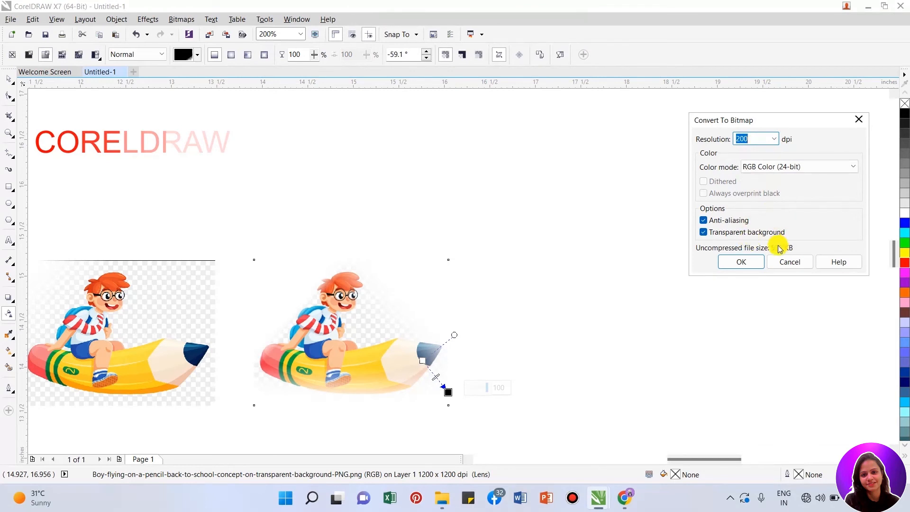
{"action": "left_click", "coordinate": [745, 263]}
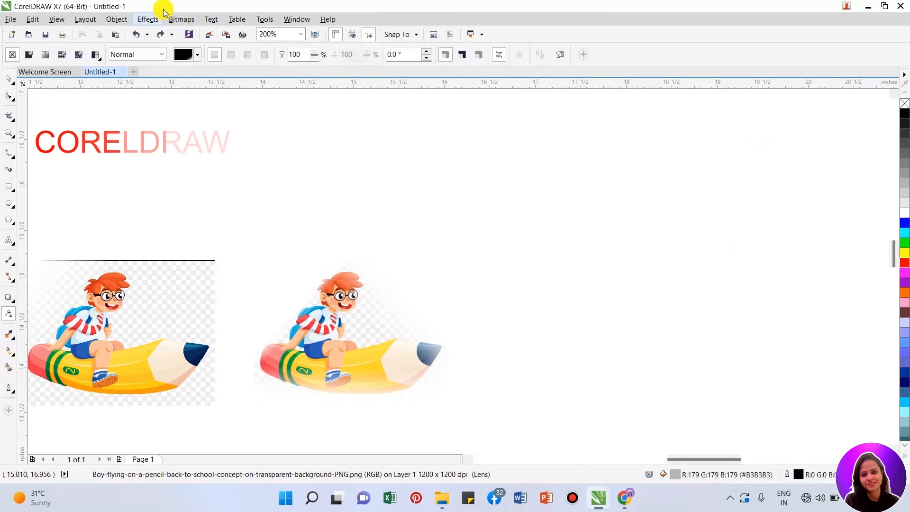
- Fade the boy image's lower-right corner with a linear transparency at about -65.3°
{"action": "left_click", "coordinate": [176, 20]}
{"action": "left_click", "coordinate": [320, 150]}
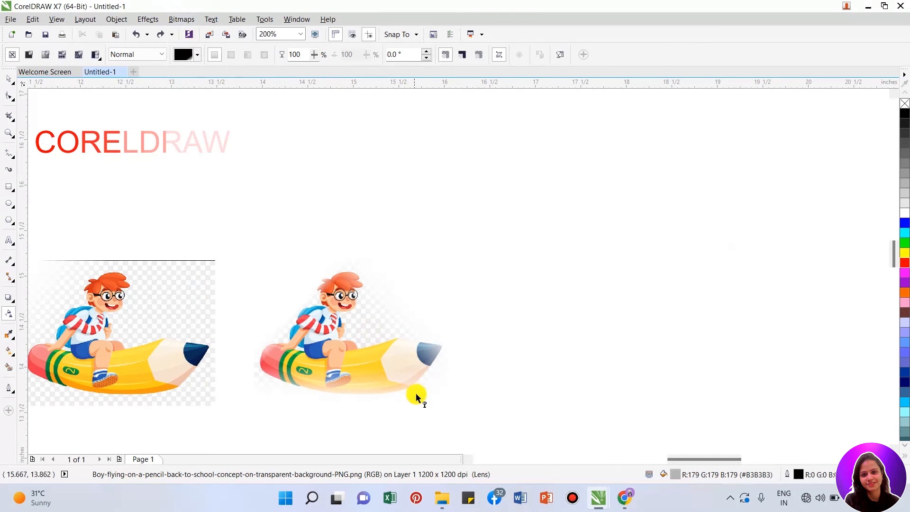
{"action": "left_click_drag", "start_coordinate": [440, 394], "coordinate": [457, 417]}
- Convert the boy image with the lower-right fade to a 900 dpi RGB Color (24-bit) bitmap
{"action": "left_click", "coordinate": [183, 20]}
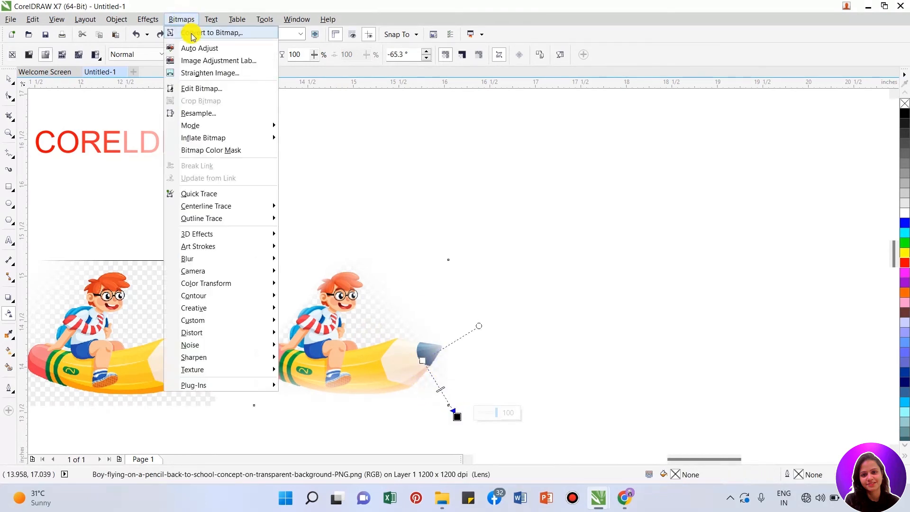
{"action": "left_click", "coordinate": [188, 30]}
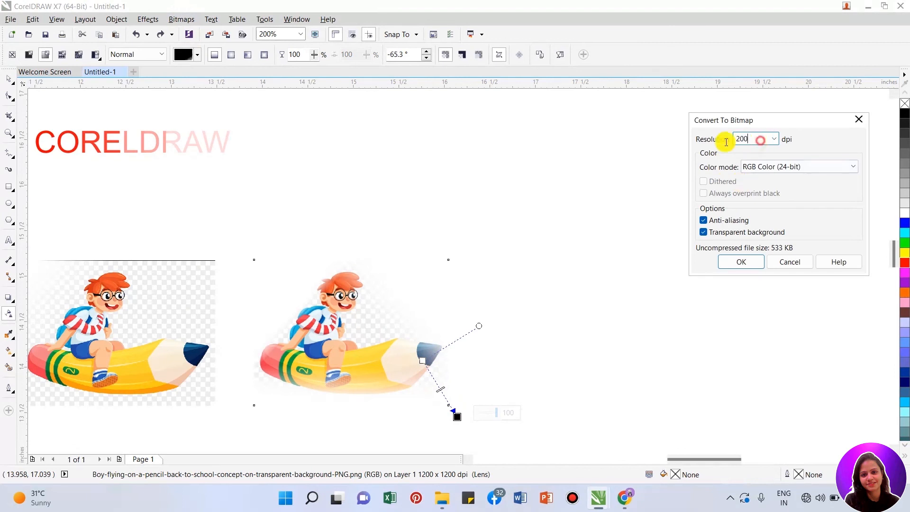
{"action": "left_click", "coordinate": [773, 138]}
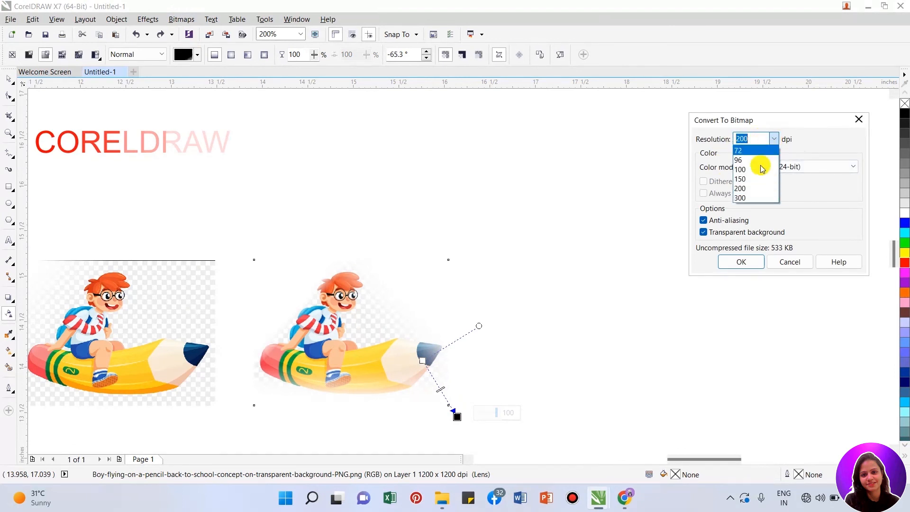
{"action": "left_click", "coordinate": [748, 137]}
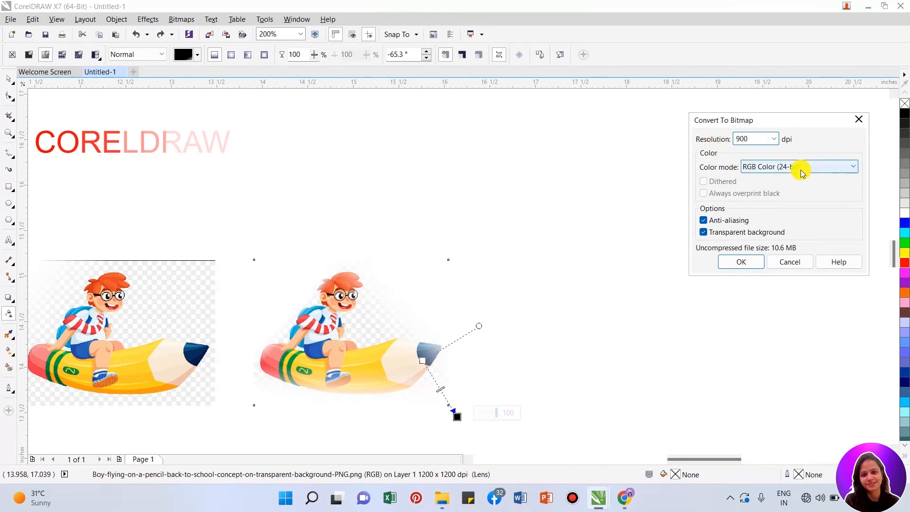
{"action": "left_click", "coordinate": [822, 168]}
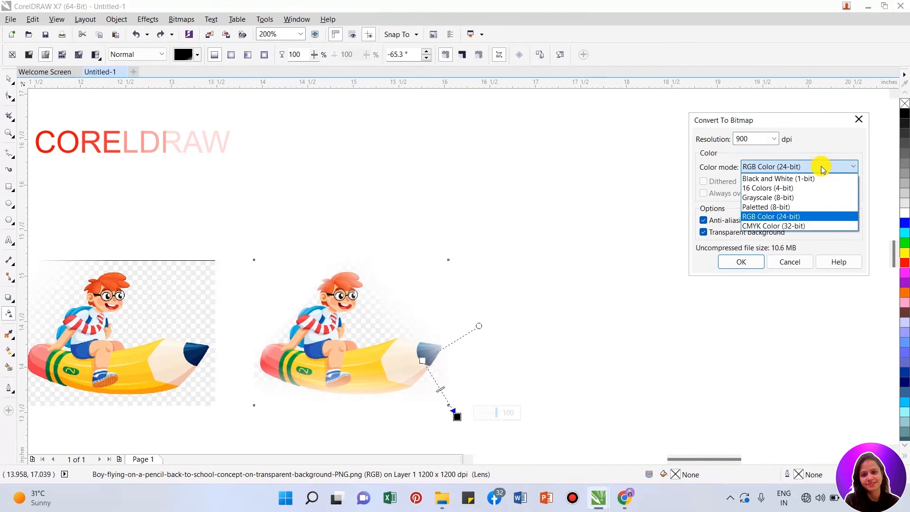
{"action": "left_click", "coordinate": [773, 216]}
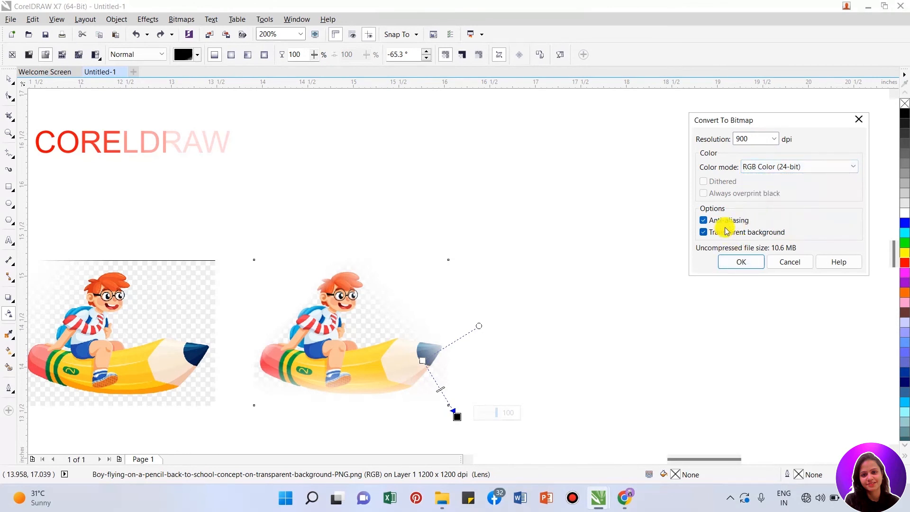
{"action": "left_click", "coordinate": [745, 262]}
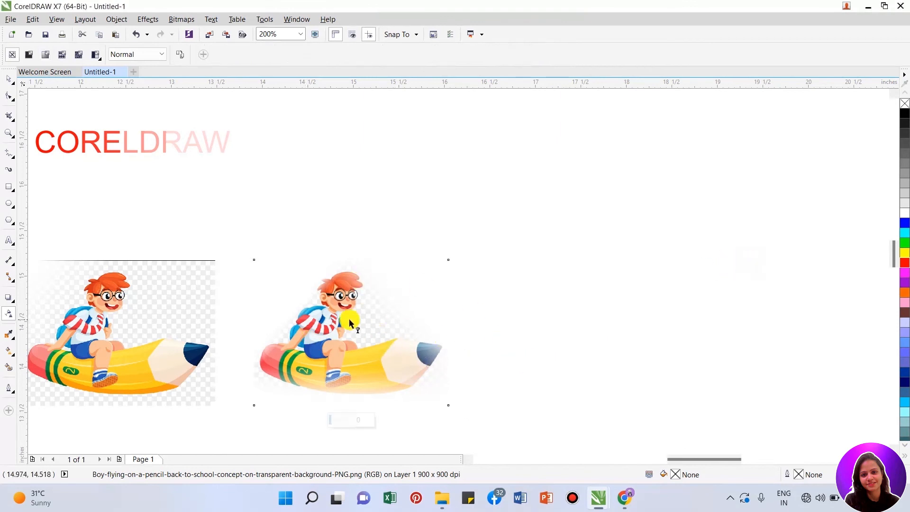
- Add the artistic text CORELDRAW in capitals to the right of the existing faded red text
{"action": "scroll", "coordinate": [349, 318], "scroll_direction": "down", "scroll_amount": 3}
{"action": "scroll", "coordinate": [349, 318], "scroll_direction": "up", "scroll_amount": 2}
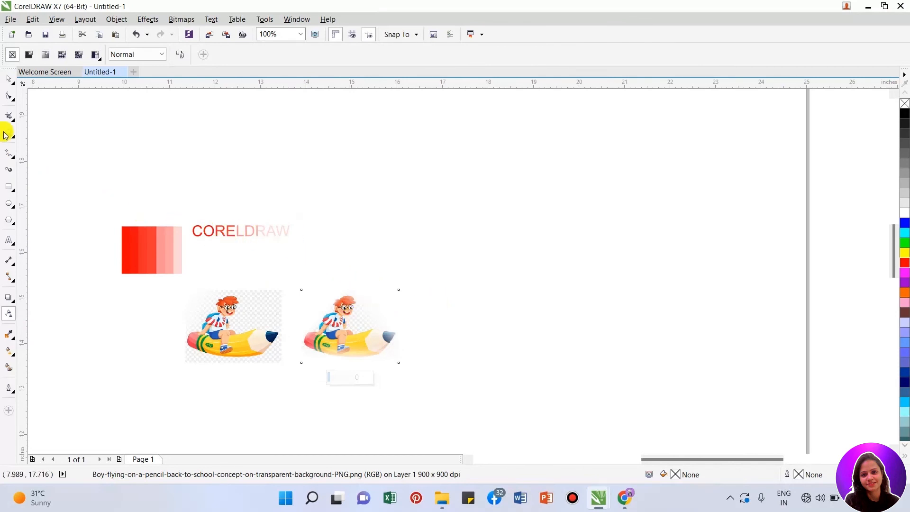
{"action": "left_click", "coordinate": [8, 78]}
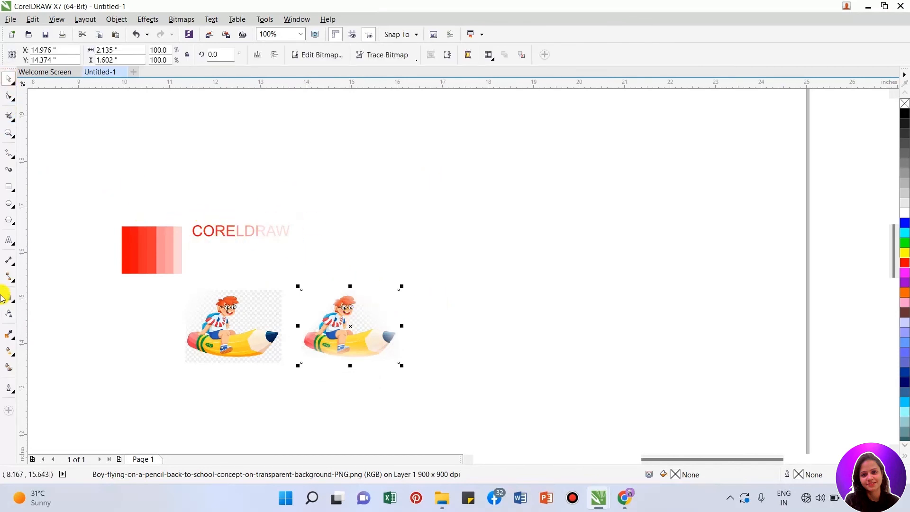
{"action": "left_click", "coordinate": [9, 240]}
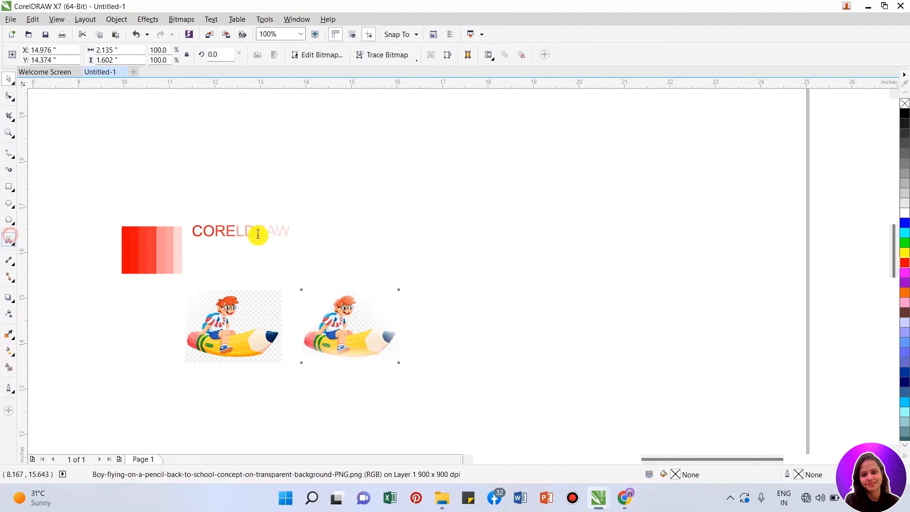
{"action": "left_click", "coordinate": [346, 232]}
{"action": "type", "text": "c"}
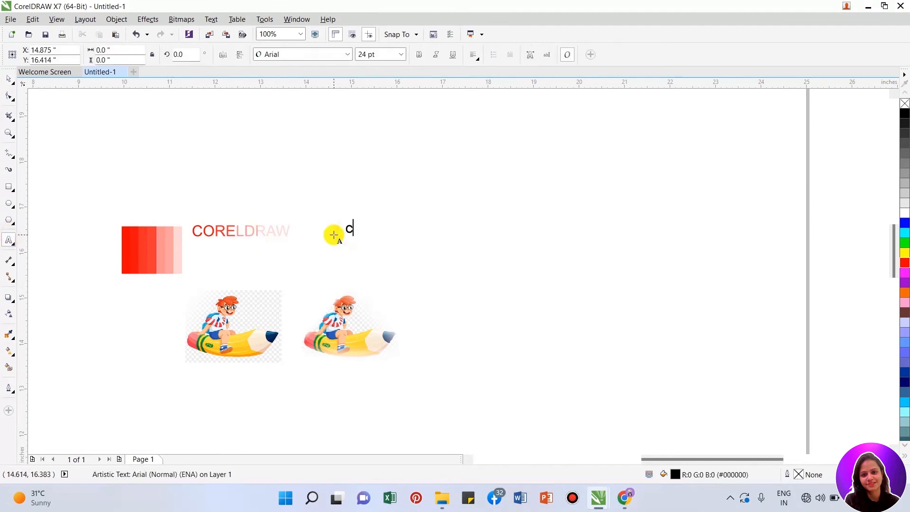
{"action": "key", "text": "Caps_Lock"}
{"action": "type", "text": "C"}
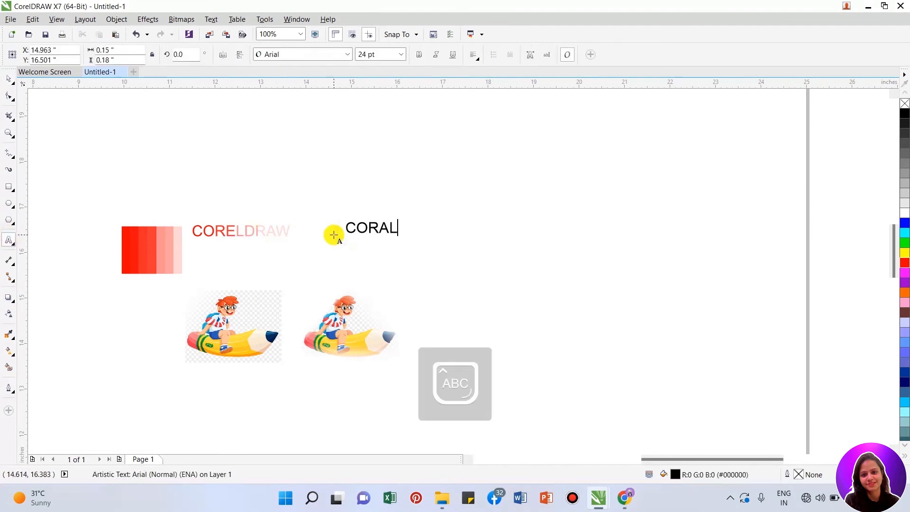
{"action": "type", "text": "ORELDRAW"}
{"action": "left_click", "coordinate": [8, 81]}
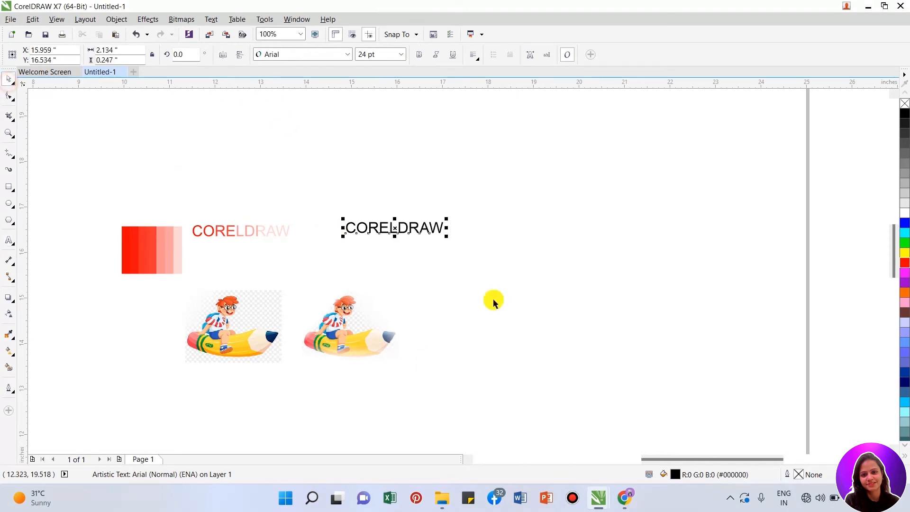
- Shift the new CORELDRAW text slightly up and to the right and fill it with green R:0 G:154 B:0
{"action": "scroll", "coordinate": [401, 228], "scroll_direction": "up", "scroll_amount": 2}
{"action": "left_click_drag", "start_coordinate": [396, 222], "coordinate": [419, 216]}
{"action": "left_click", "coordinate": [906, 263]}
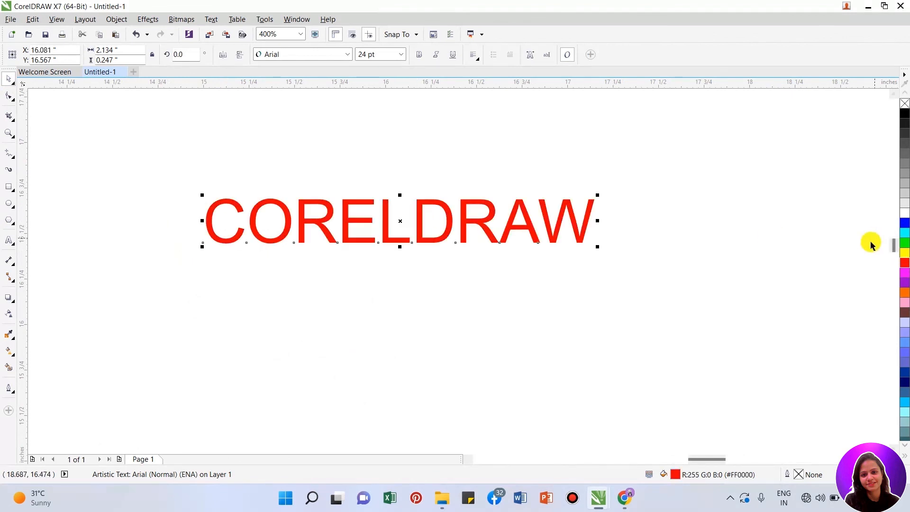
{"action": "left_click", "coordinate": [906, 247]}
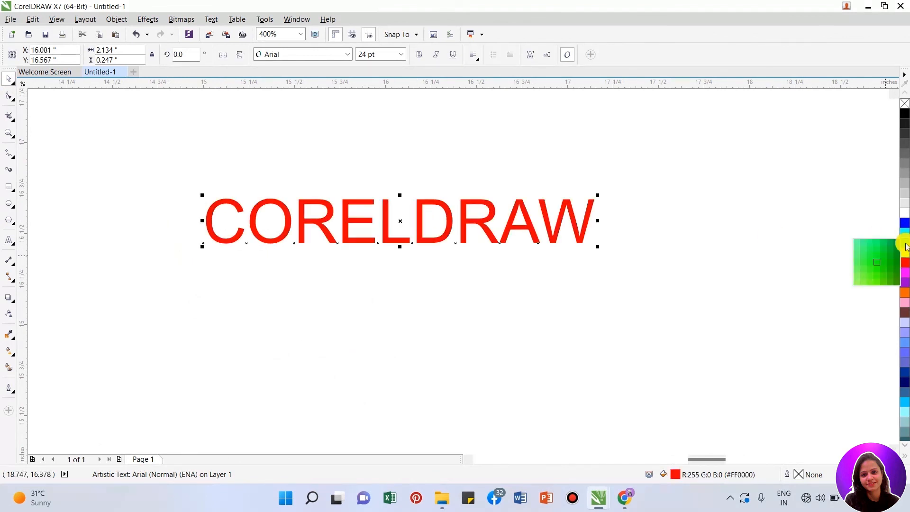
{"action": "left_click", "coordinate": [901, 264]}
{"action": "left_click", "coordinate": [636, 284]}
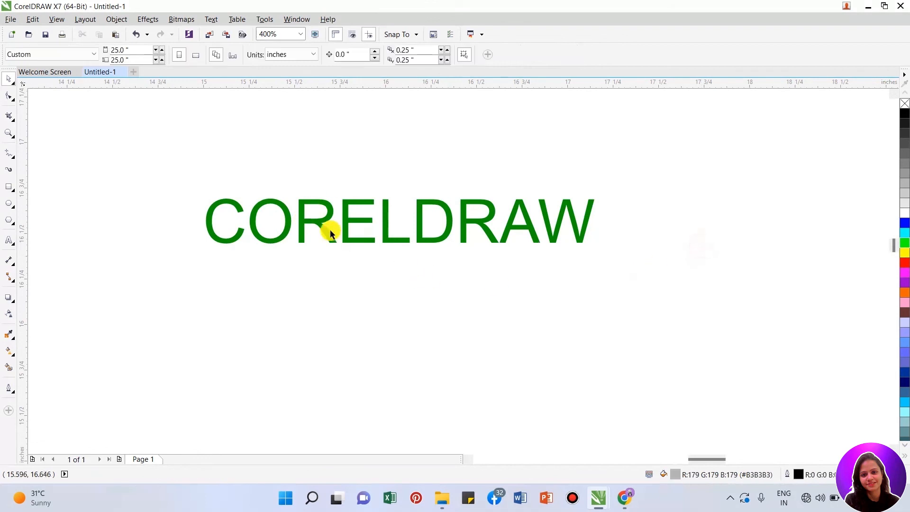
- Create a vertically mirrored copy of the green CORELDRAW text directly beneath it as a reflection
{"action": "left_click", "coordinate": [344, 220]}
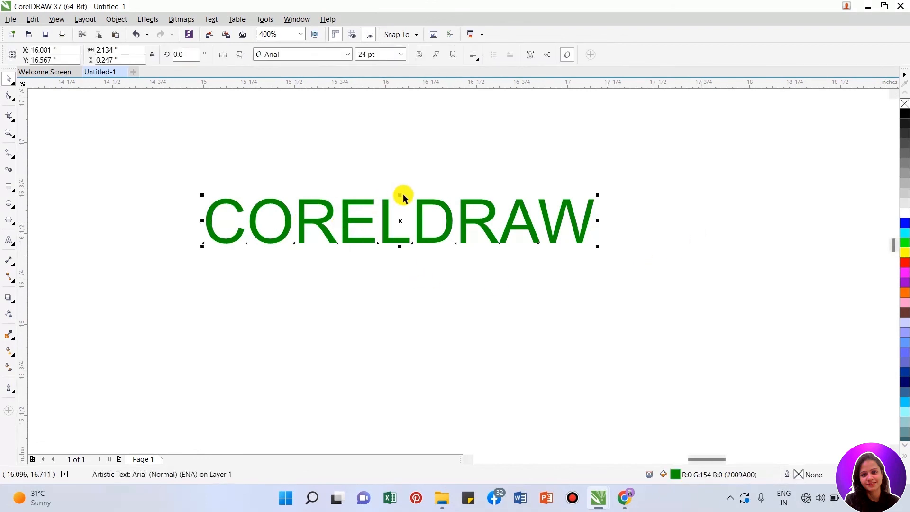
{"action": "left_click_drag", "start_coordinate": [402, 194], "coordinate": [401, 292]}
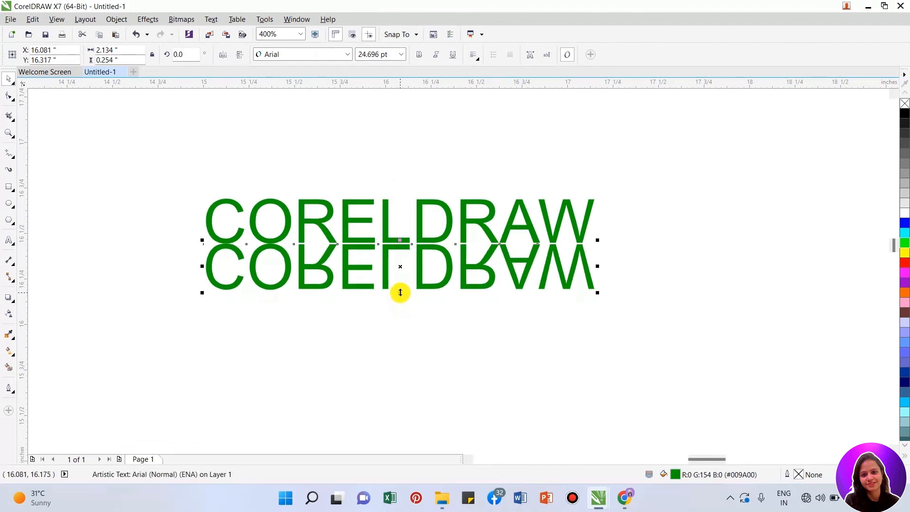
- Try a linear fountain transparency on the mirrored CORELDRAW text, redirecting its fade to run from the text's middle downward
{"action": "left_click", "coordinate": [9, 312]}
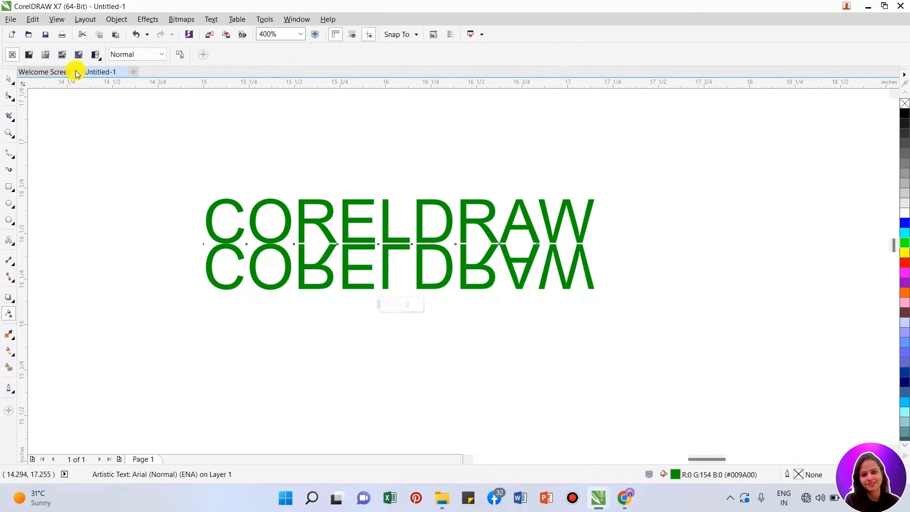
{"action": "left_click", "coordinate": [47, 54]}
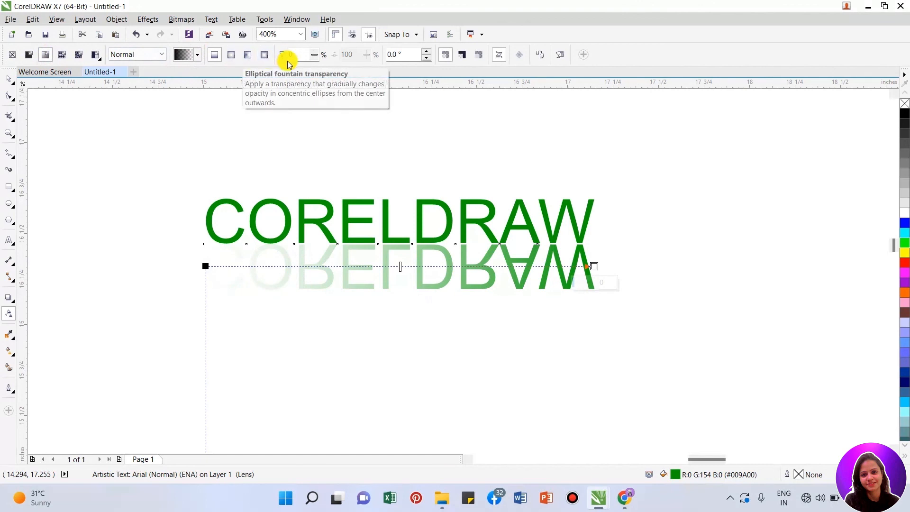
{"action": "left_click_drag", "start_coordinate": [206, 266], "coordinate": [390, 252]}
{"action": "left_click_drag", "start_coordinate": [586, 279], "coordinate": [405, 422]}
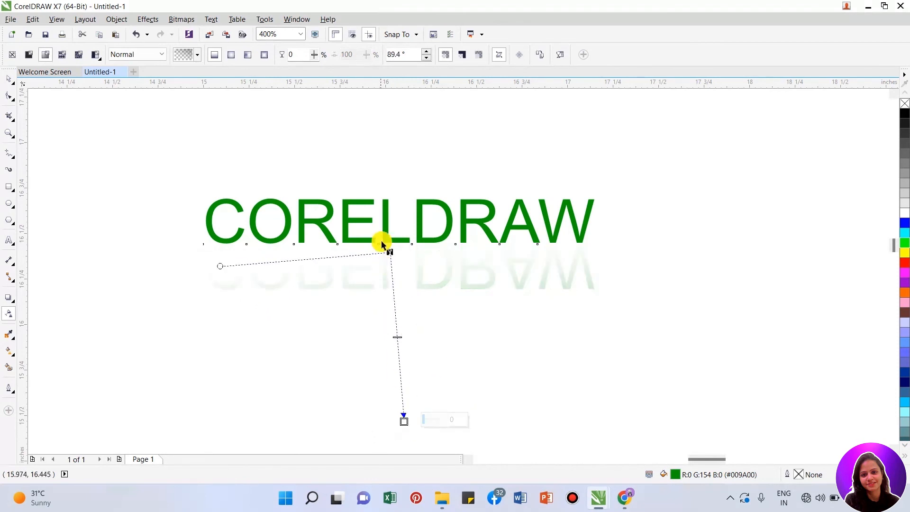
- Try different start points, directions and lengths for the fountain transparency across the mirrored text
{"action": "left_click_drag", "start_coordinate": [390, 251], "coordinate": [405, 269]}
{"action": "left_click_drag", "start_coordinate": [405, 418], "coordinate": [357, 224]}
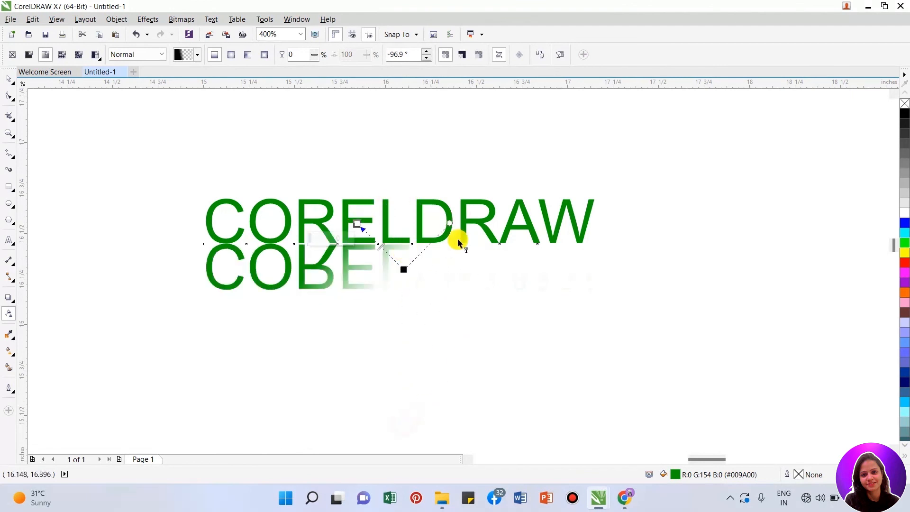
{"action": "left_click_drag", "start_coordinate": [450, 224], "coordinate": [393, 177]}
{"action": "left_click_drag", "start_coordinate": [357, 227], "coordinate": [350, 270]}
{"action": "left_click", "coordinate": [347, 220]}
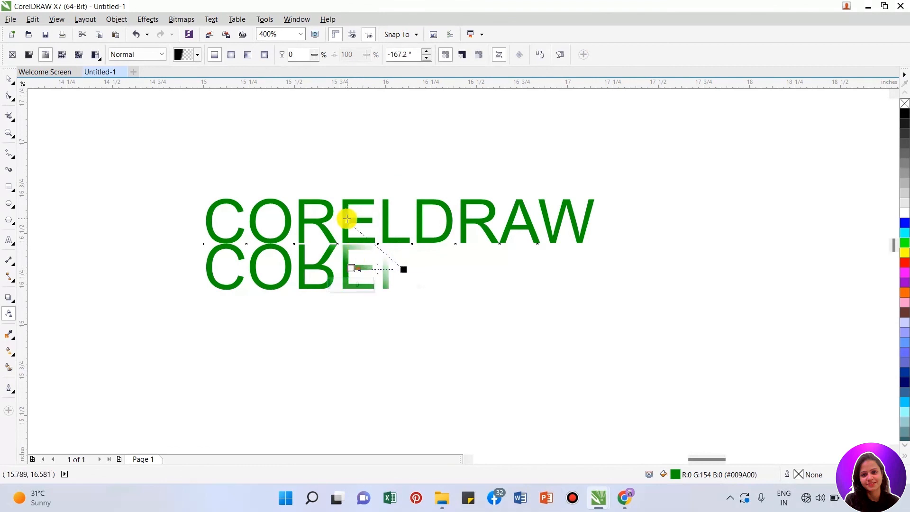
{"action": "left_click_drag", "start_coordinate": [374, 196], "coordinate": [388, 167]}
{"action": "left_click_drag", "start_coordinate": [349, 269], "coordinate": [313, 269]}
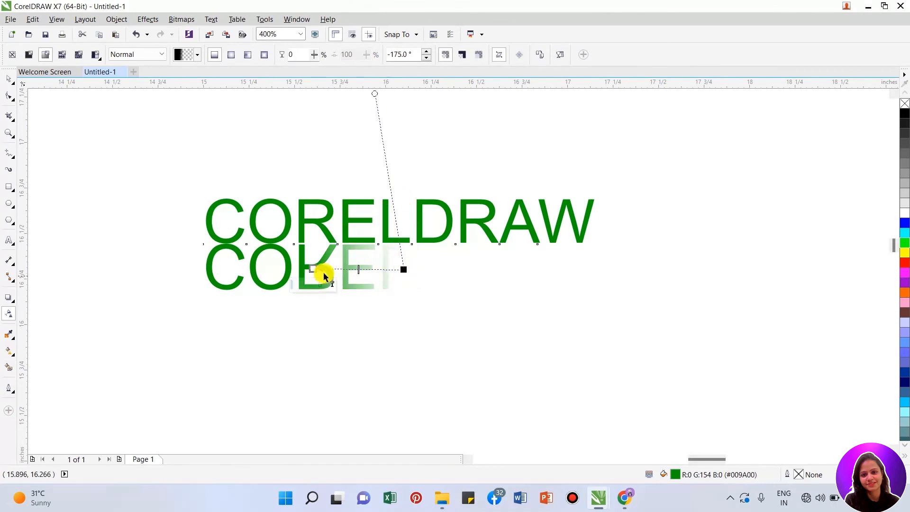
{"action": "left_click_drag", "start_coordinate": [314, 268], "coordinate": [443, 344]}
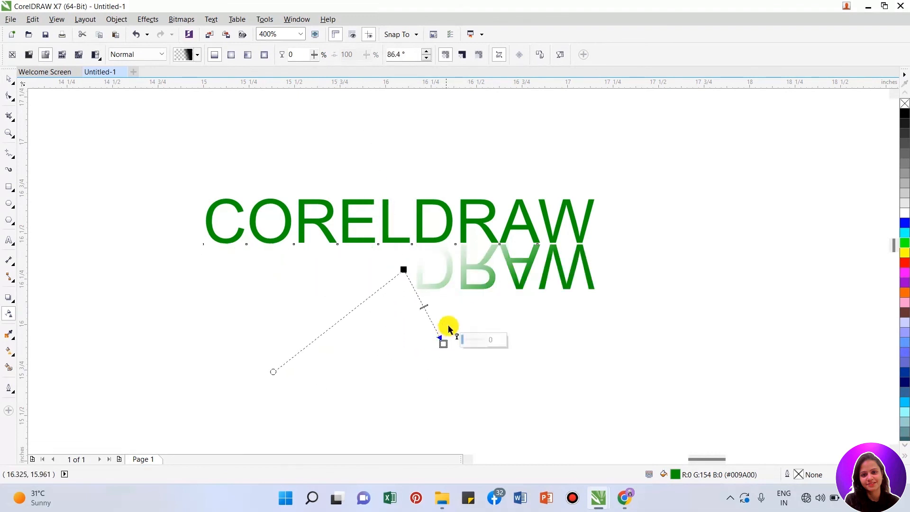
- Undo all the fountain transparency changes on the mirrored text, including the transparency itself
{"action": "key", "text": "ctrl+z"}
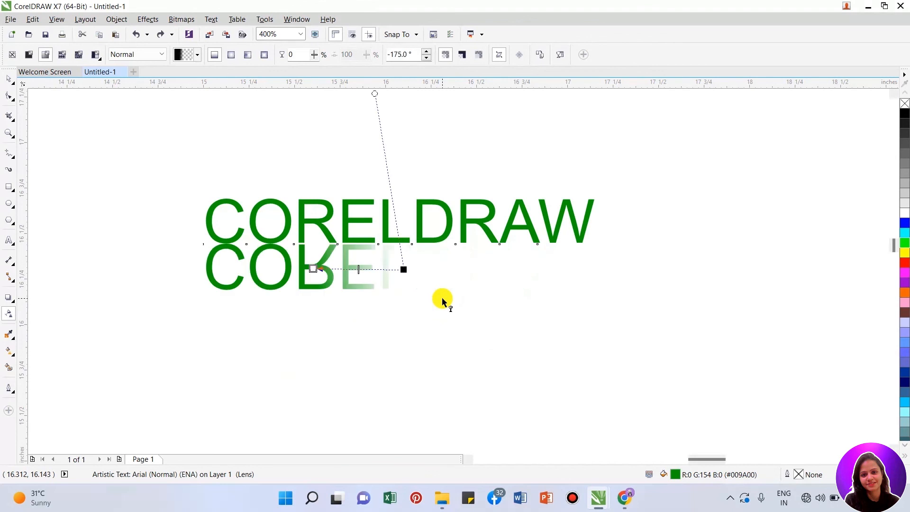
{"action": "key", "text": "ctrl+z"}
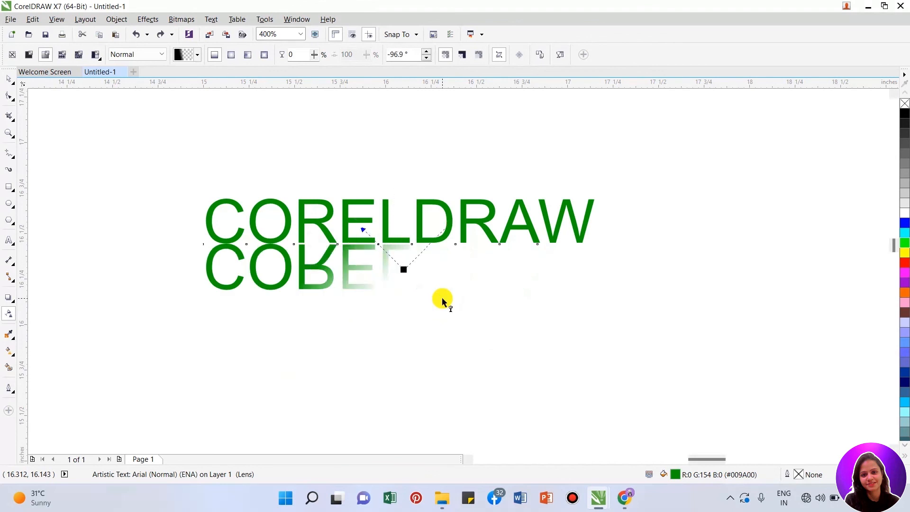
{"action": "key", "text": "ctrl+z"}
{"action": "key", "text": "ctrl+z"}
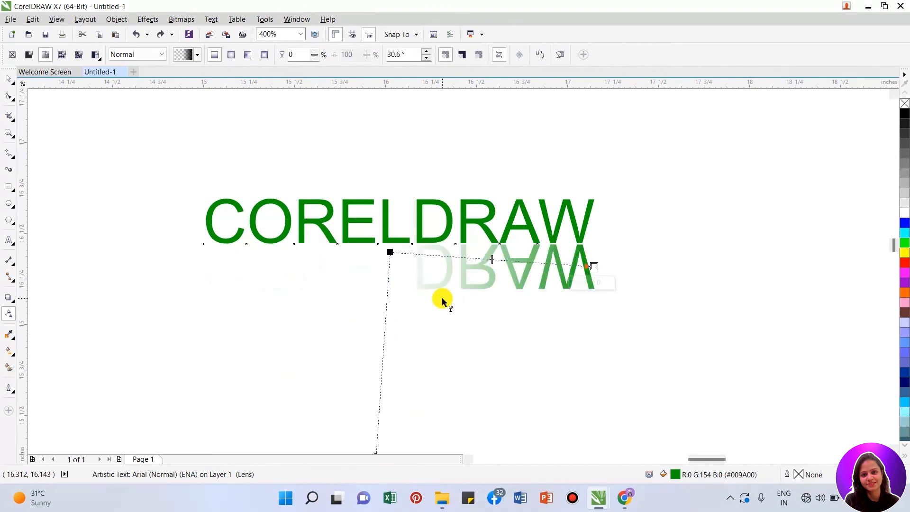
{"action": "key", "text": "ctrl+z"}
- Apply a linear fountain transparency at 90° to the mirrored text, fading it downward to 100% transparency near its mid-height
{"action": "left_click", "coordinate": [372, 248]}
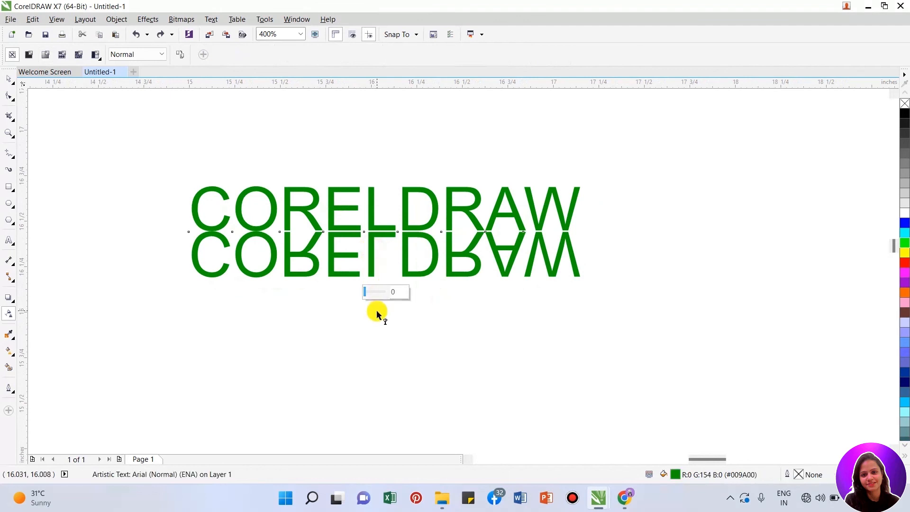
{"action": "left_click_drag", "start_coordinate": [375, 327], "coordinate": [375, 326]}
{"action": "left_click_drag", "start_coordinate": [368, 244], "coordinate": [371, 190]}
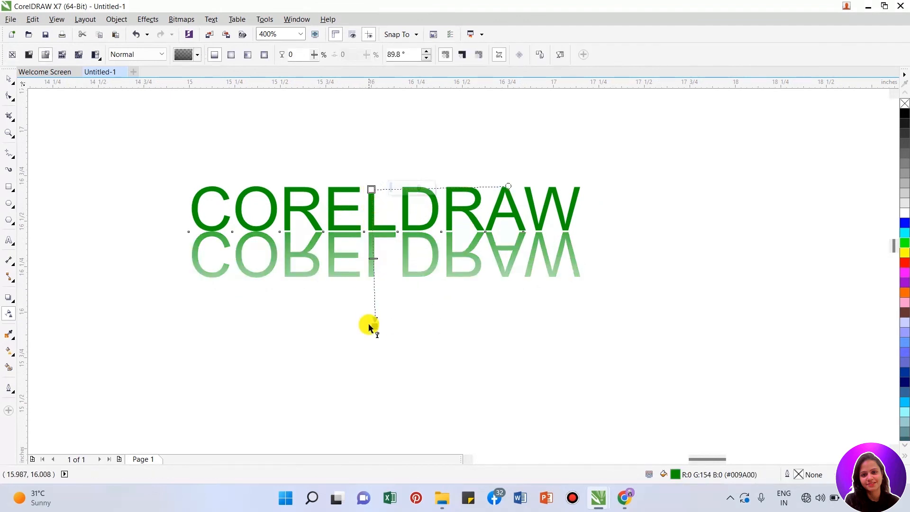
{"action": "left_click_drag", "start_coordinate": [378, 326], "coordinate": [372, 257]}
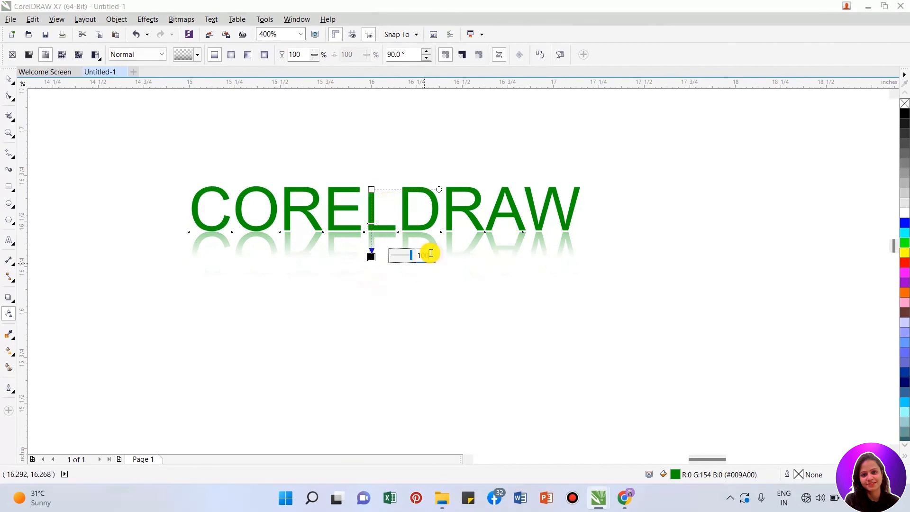
- Convert the faded CORELDRAW reflection to a 900 dpi RGB bitmap
{"action": "left_click", "coordinate": [180, 19]}
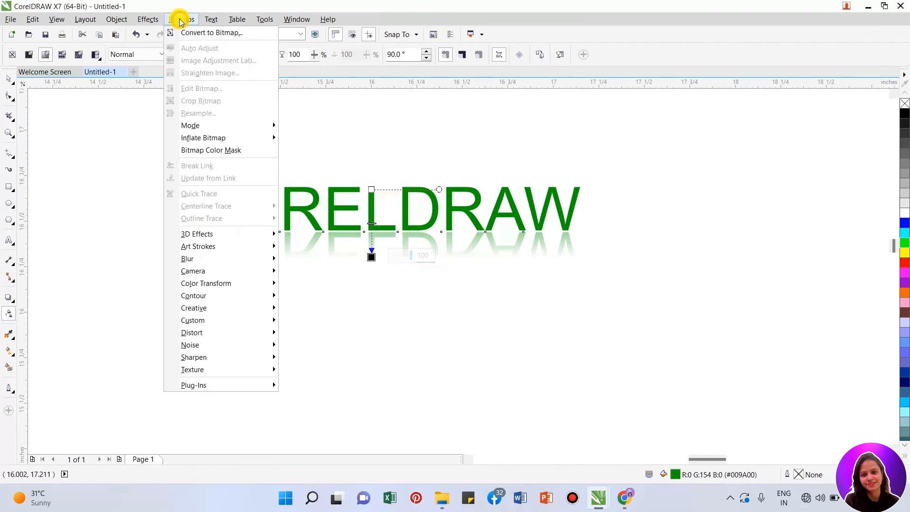
{"action": "left_click", "coordinate": [184, 30]}
{"action": "left_click", "coordinate": [757, 268]}
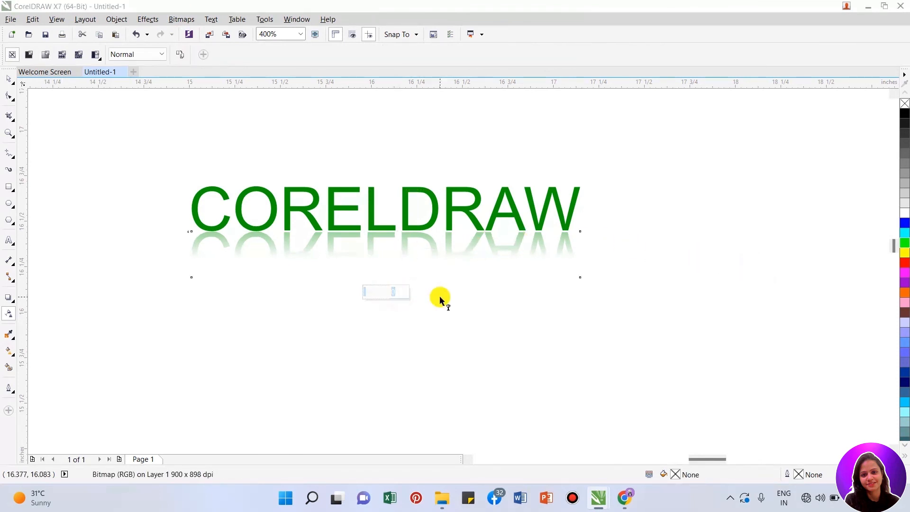
- Apply a uniform transparency of 55 to the reflection bitmap and inspect the finished effect
{"action": "type", "text": "55"}
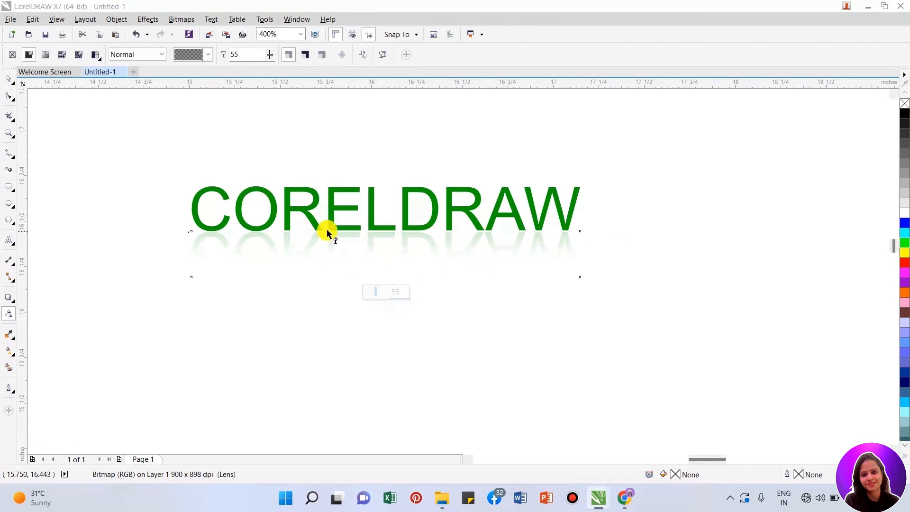
{"action": "left_click", "coordinate": [7, 133]}
{"action": "left_click_drag", "start_coordinate": [177, 176], "coordinate": [590, 281]}
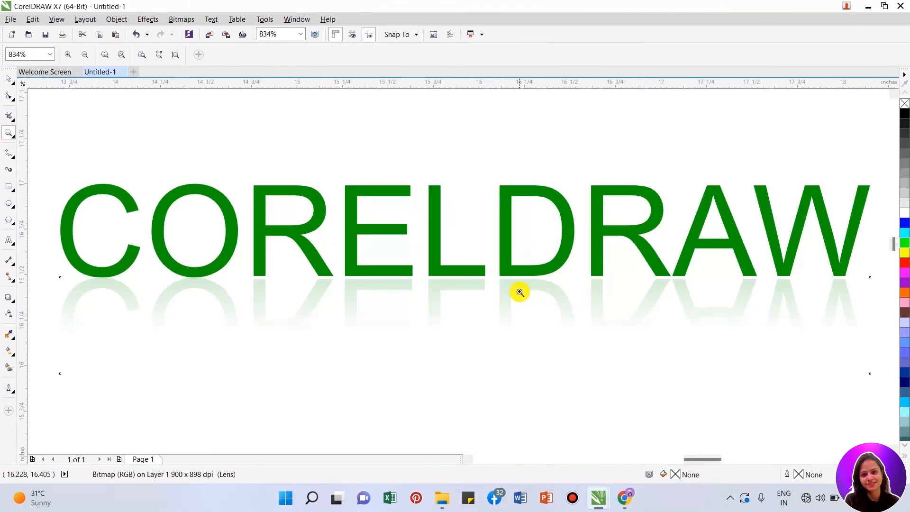
{"action": "right_click", "coordinate": [516, 282]}
{"action": "right_click", "coordinate": [495, 273]}
{"action": "right_click", "coordinate": [487, 279]}
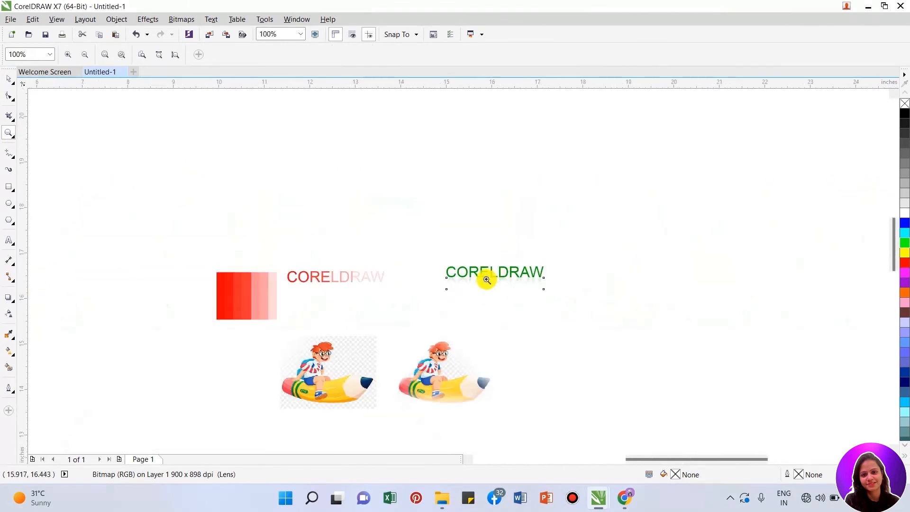